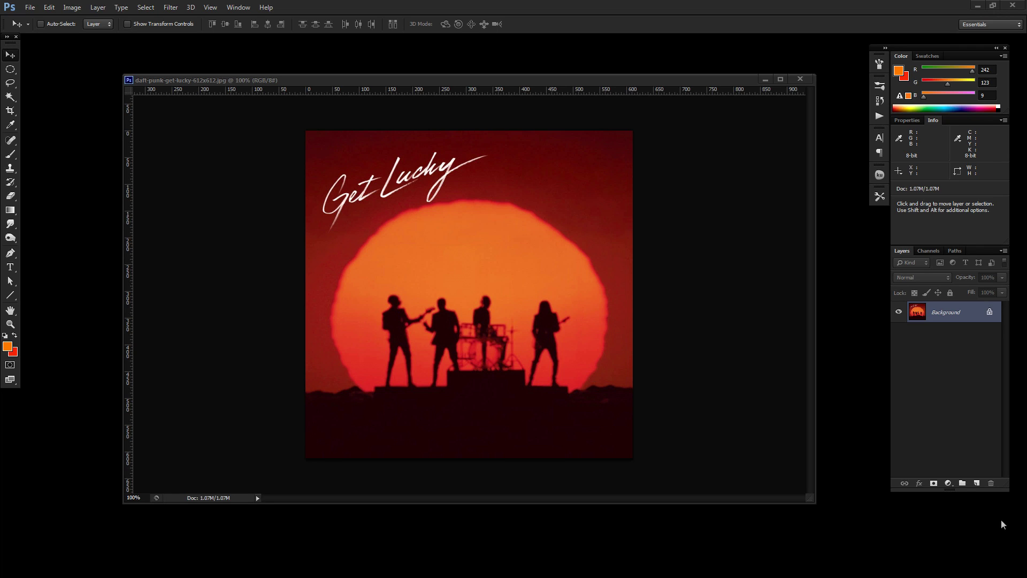
# - Zoom the Get Lucky reference image out to 66.67%, shrink its window and park it in the workspace's upper corner beside the toolbox
pyautogui.click(11, 325)
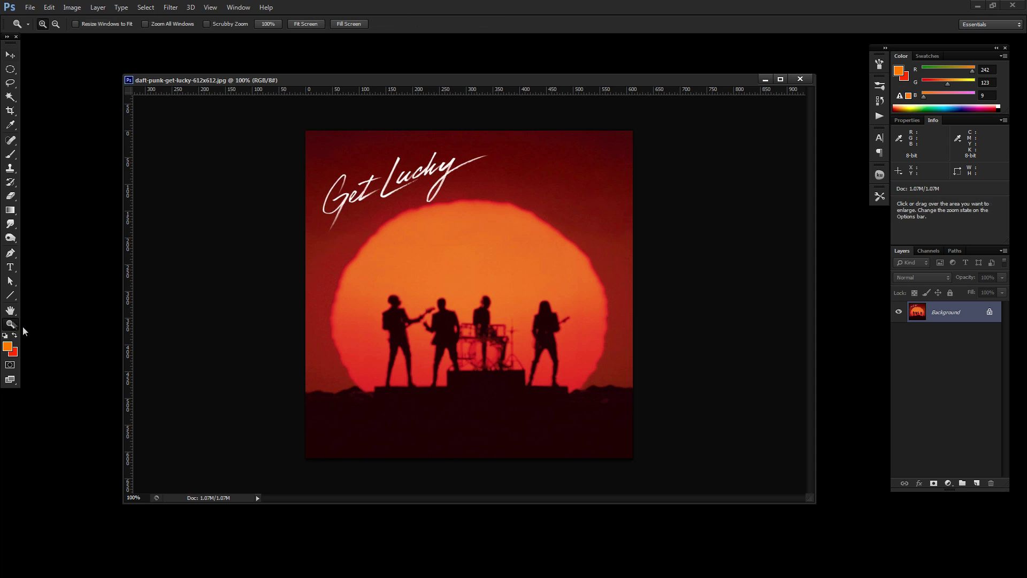
pyautogui.keyDown('alt'); pyautogui.click(554, 239); pyautogui.keyUp('alt')
pyautogui.moveTo(816, 499); pyautogui.dragTo(390, 352)
pyautogui.moveTo(221, 80); pyautogui.dragTo(127, 47)
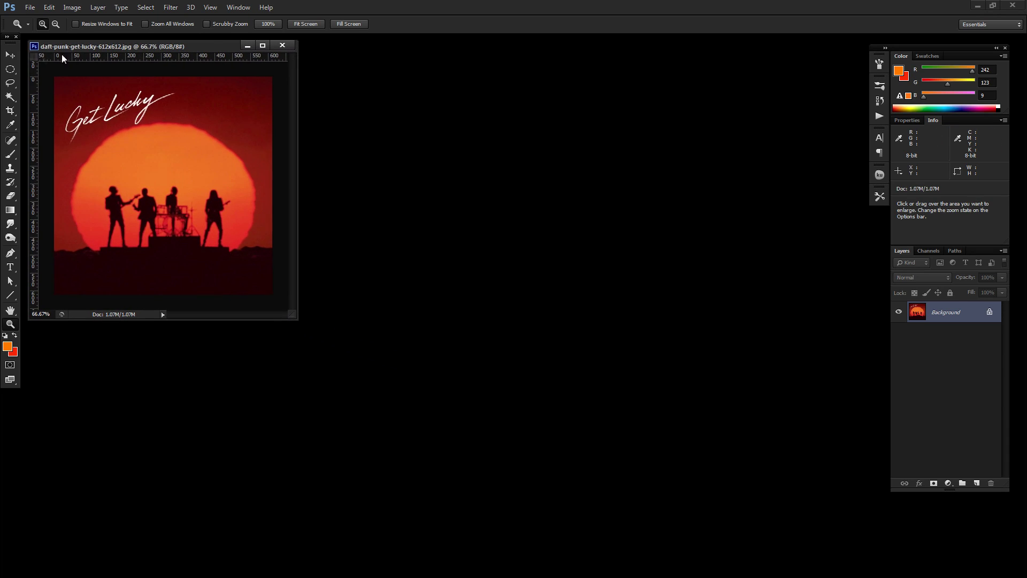
pyautogui.click(7, 56)
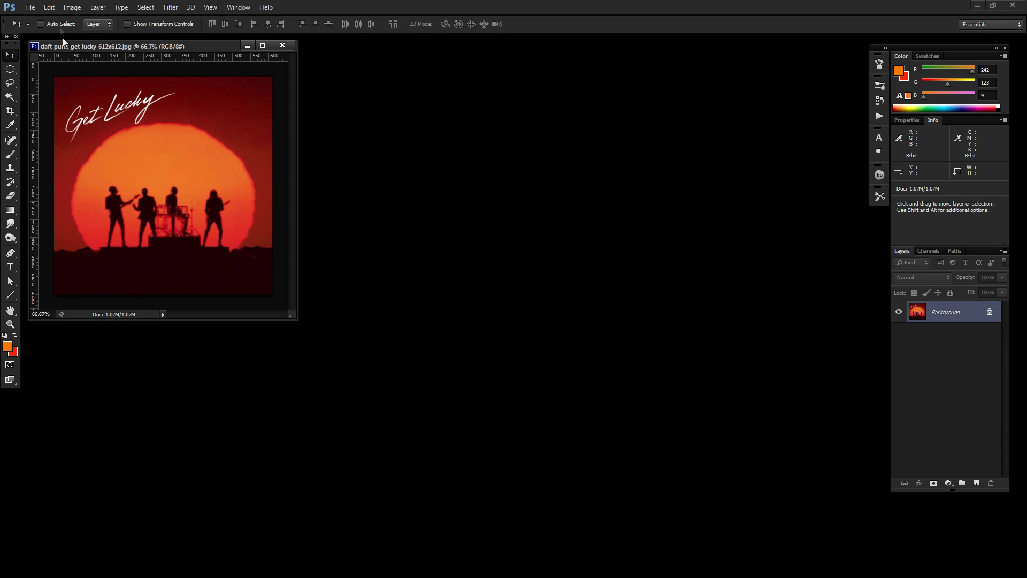
# - Create a white 1200 × 1200 pixel RGB document at 72 pixels/inch and place its enlarged window beside the reference image
pyautogui.click(30, 8)
pyautogui.click(35, 24)
pyautogui.moveTo(433, 199); pyautogui.dragTo(444, 159)
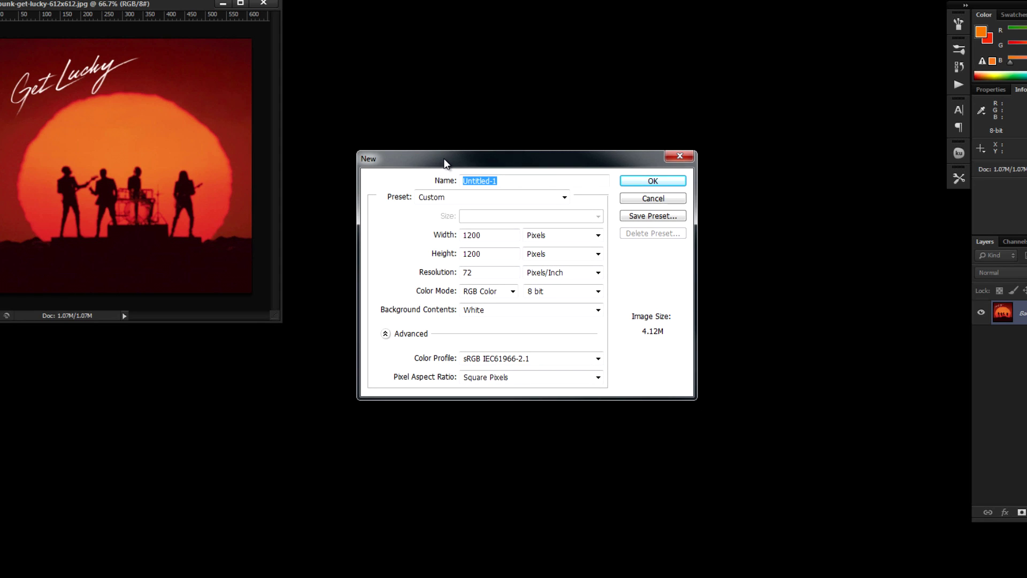
pyautogui.click(482, 274)
pyautogui.click(451, 274)
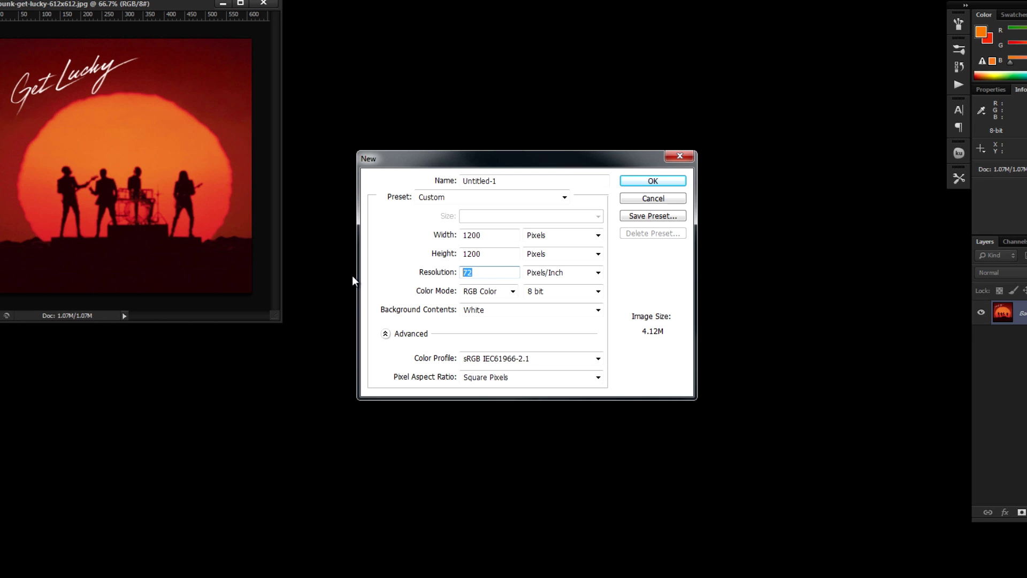
pyautogui.moveTo(580, 160); pyautogui.dragTo(648, 123)
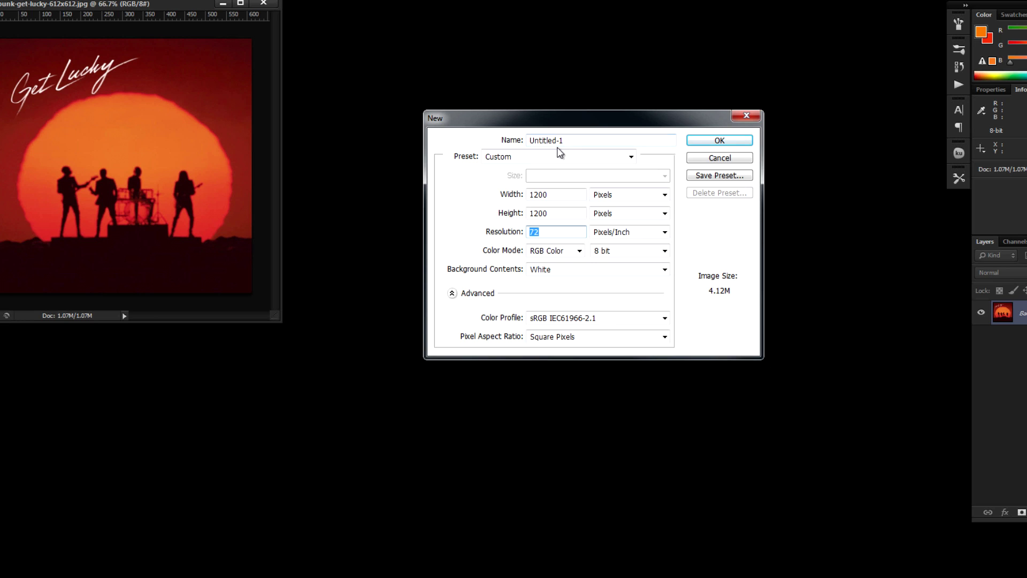
pyautogui.click(719, 143)
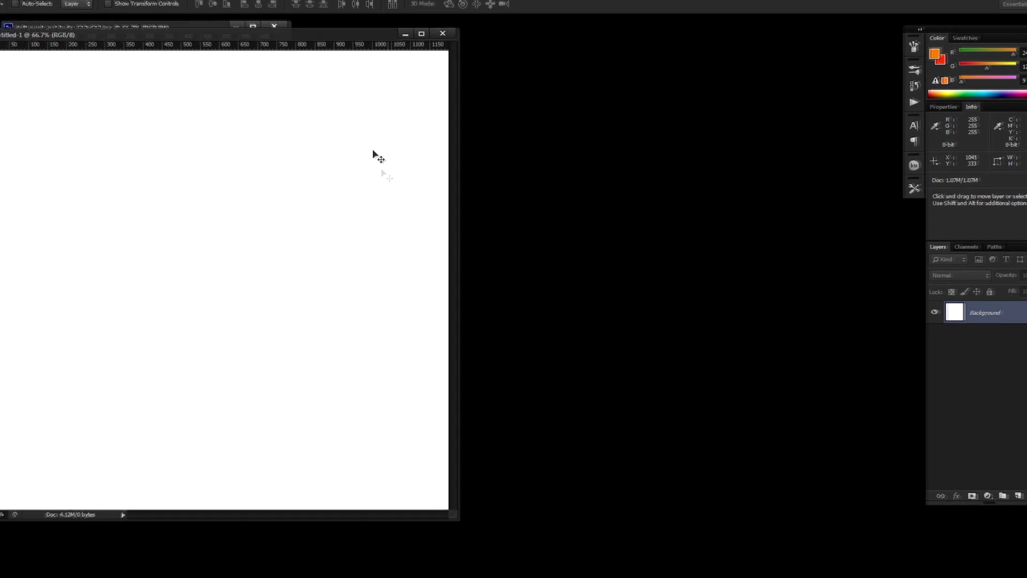
pyautogui.moveTo(298, 53); pyautogui.dragTo(597, 43)
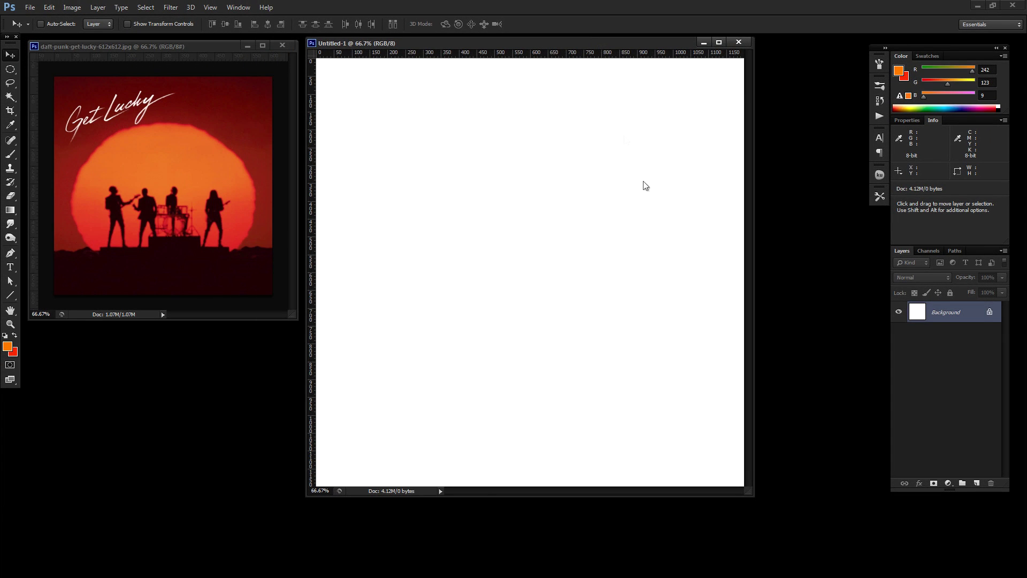
pyautogui.moveTo(752, 493); pyautogui.dragTo(856, 568)
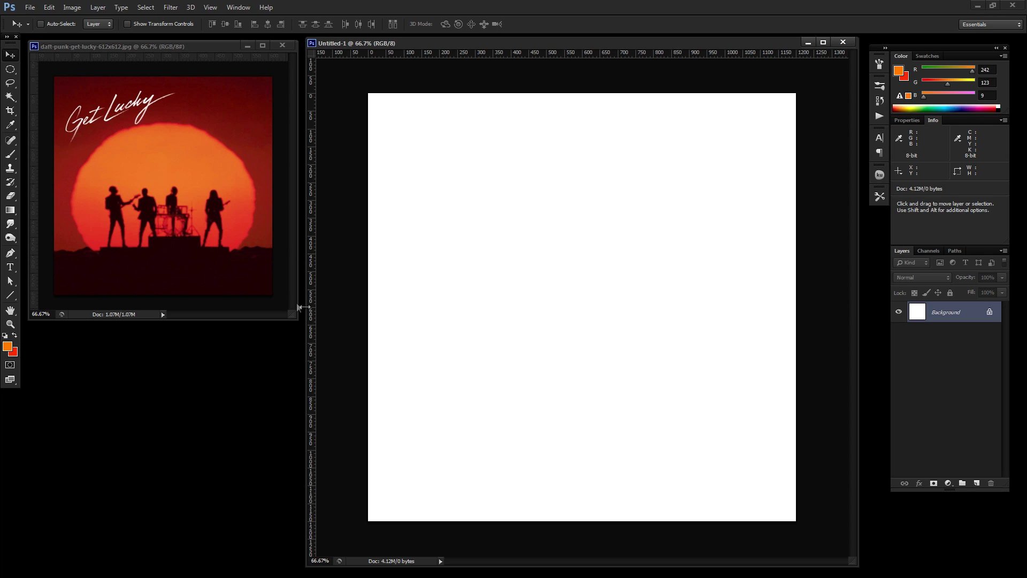
# - Choose the Gradient tool and set the foreground colour to dark red 68150e
pyautogui.click(10, 210)
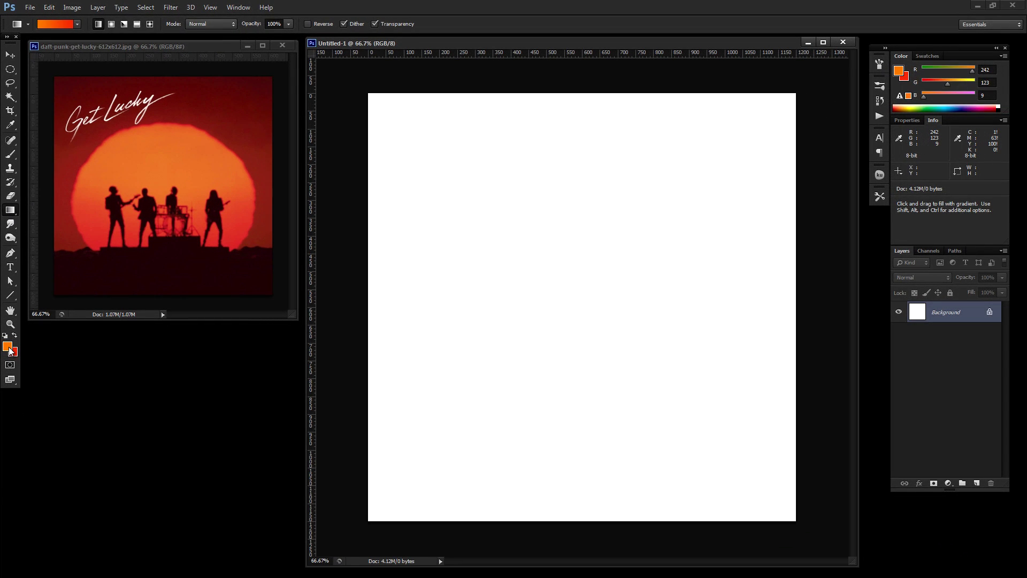
pyautogui.click(9, 418)
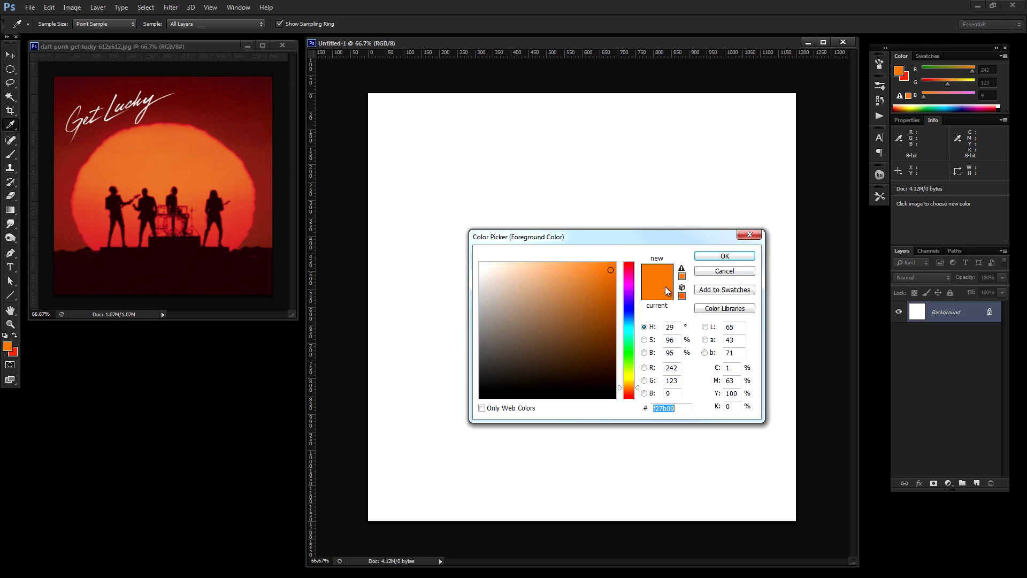
pyautogui.click(680, 410)
pyautogui.doubleClick(680, 409)
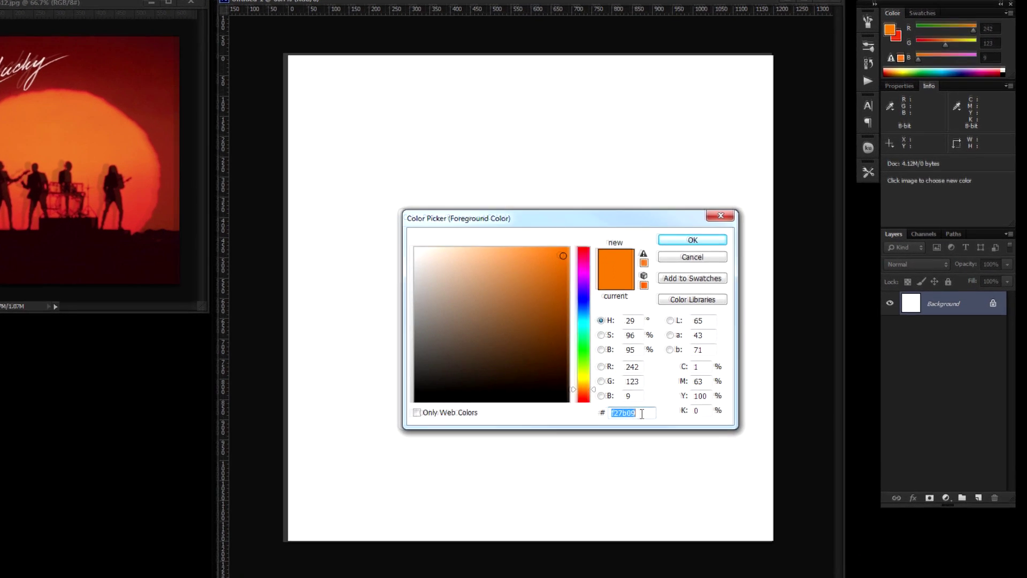
pyautogui.write('68')
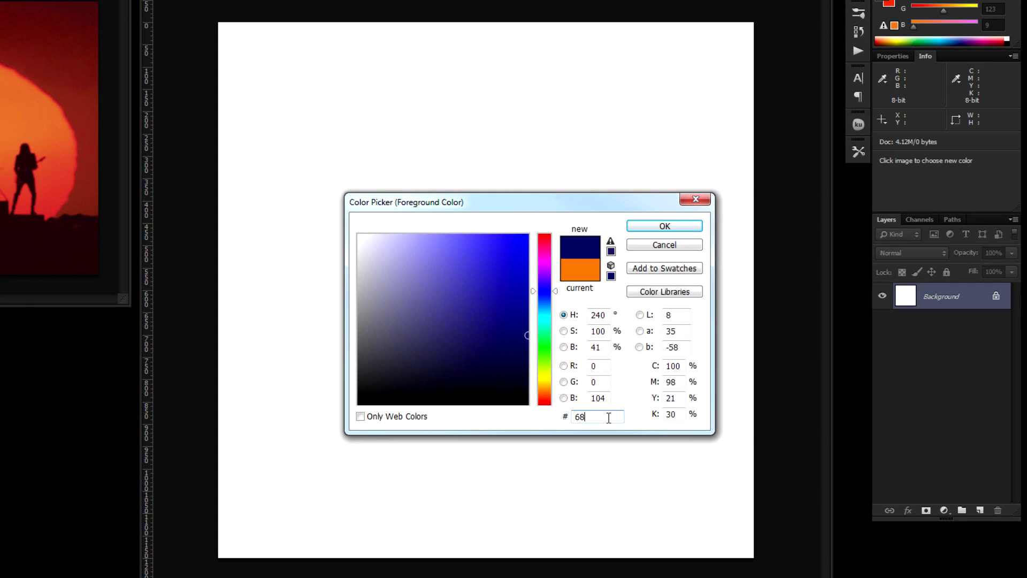
pyautogui.write('150e')
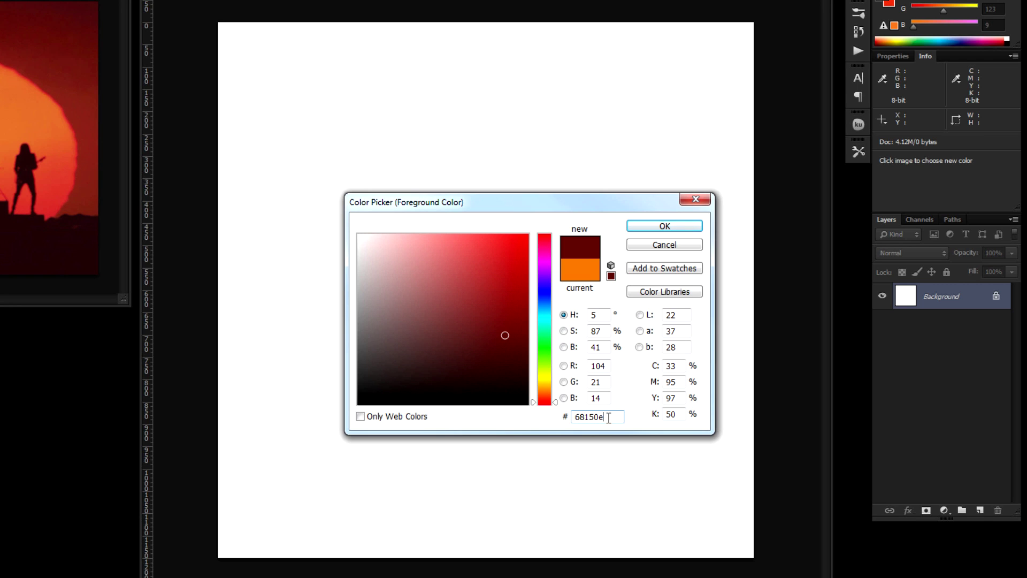
pyautogui.press('Return')
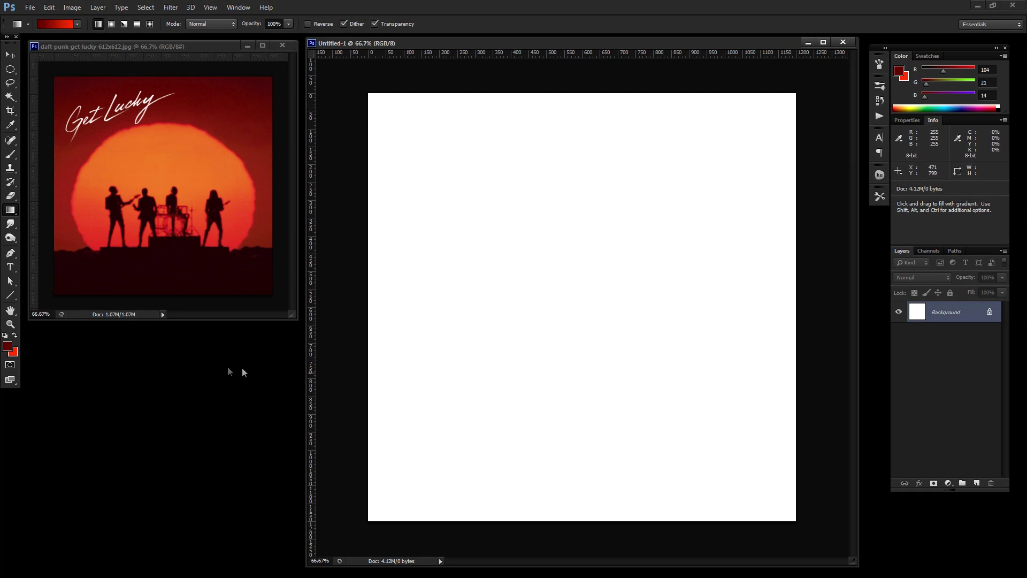
# - Set the background colour to 8a2b1a and fill the whole canvas with a linear gradient running from its upper edge to its lower edge
pyautogui.click(15, 355)
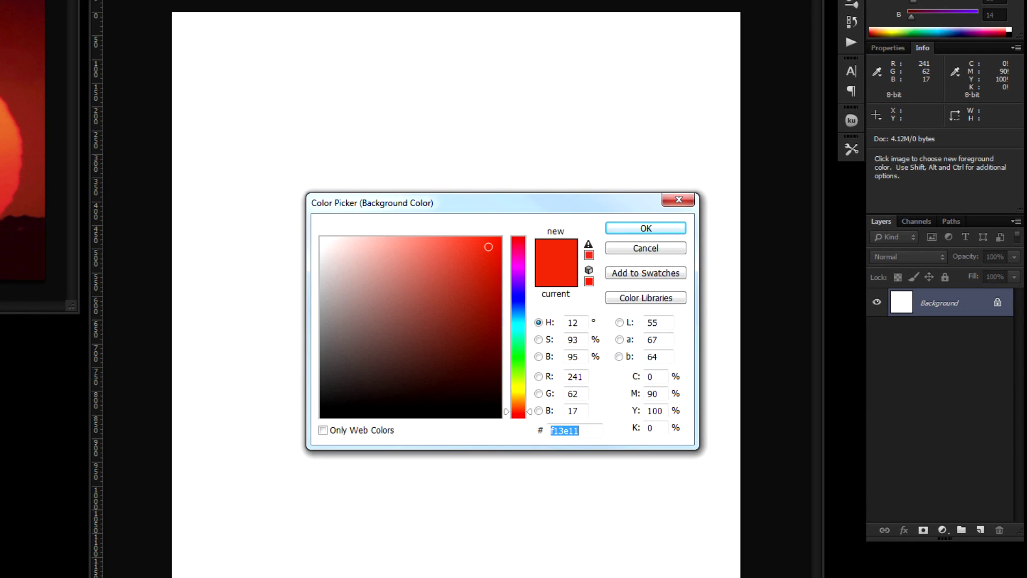
pyautogui.write('8a2b')
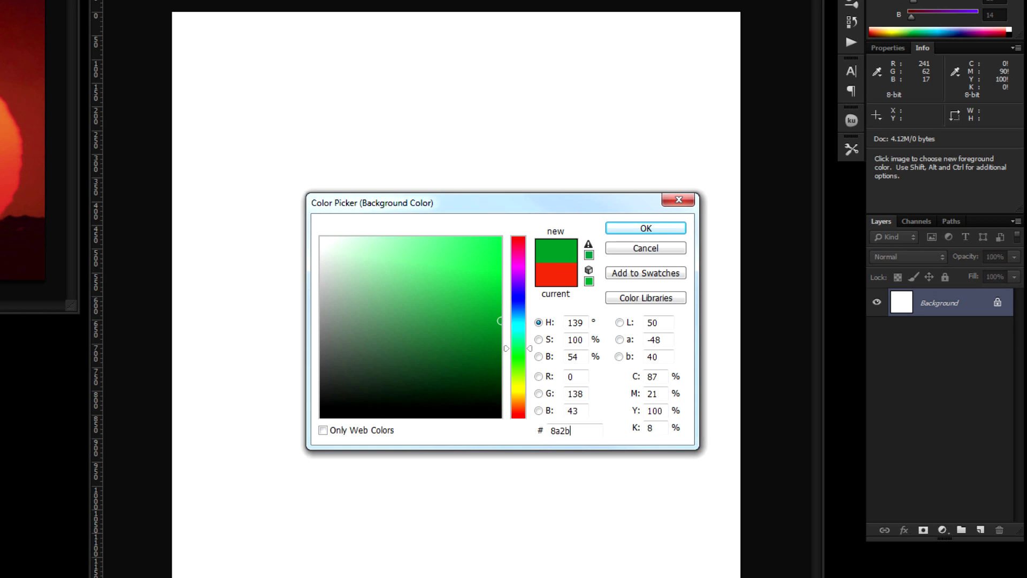
pyautogui.write('1a')
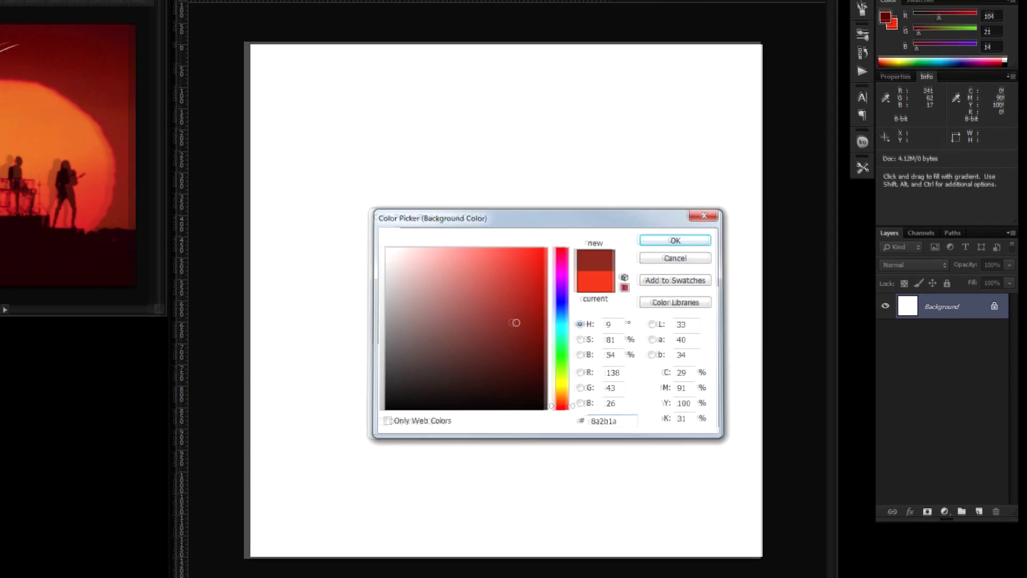
pyautogui.press('Return')
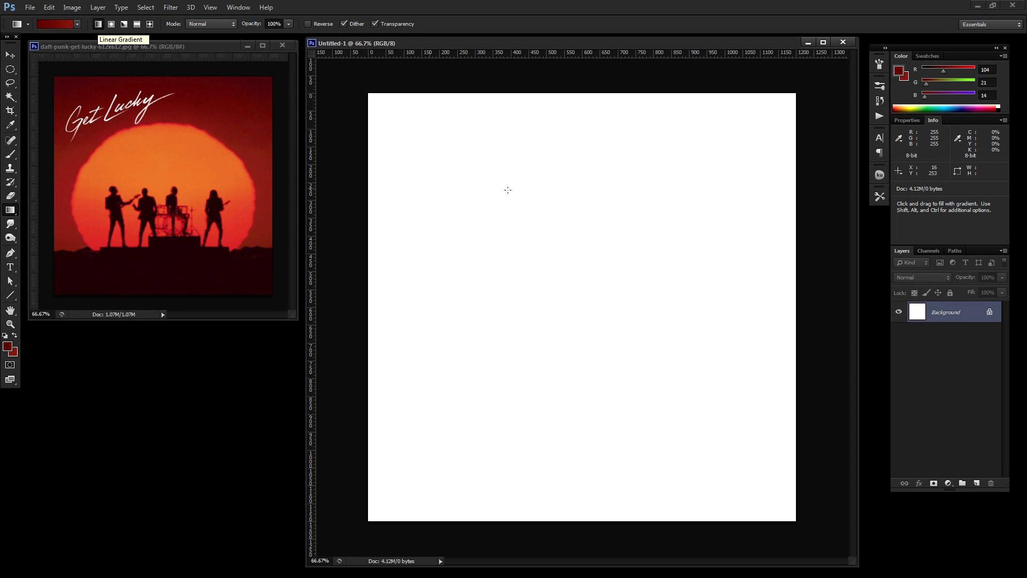
pyautogui.moveTo(585, 97); pyautogui.dragTo(541, 517)
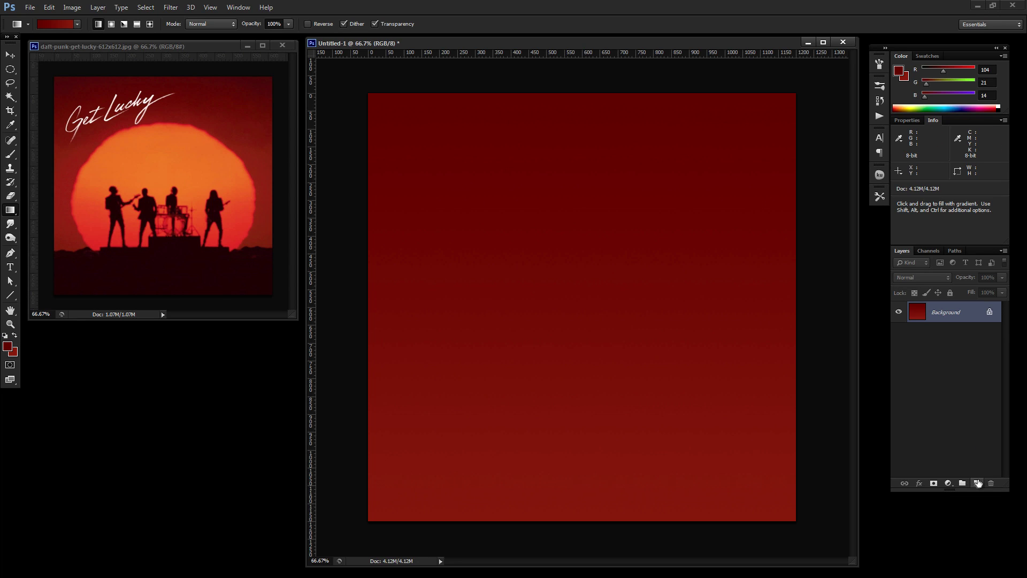
# - Add a new layer and draw a nearly circular elliptical selection about 959 × 932 pixels on it
pyautogui.click(977, 483)
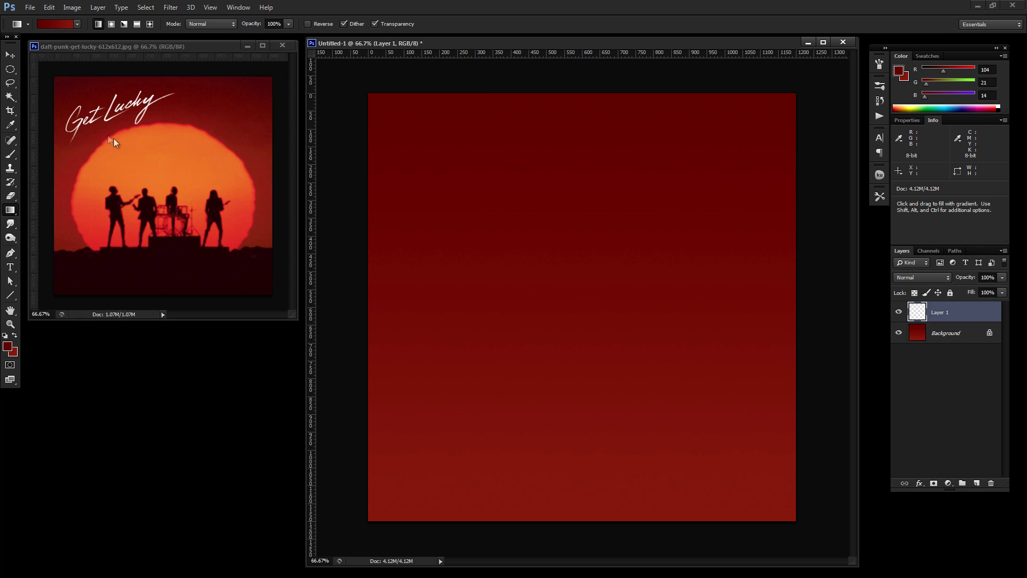
pyautogui.click(10, 69)
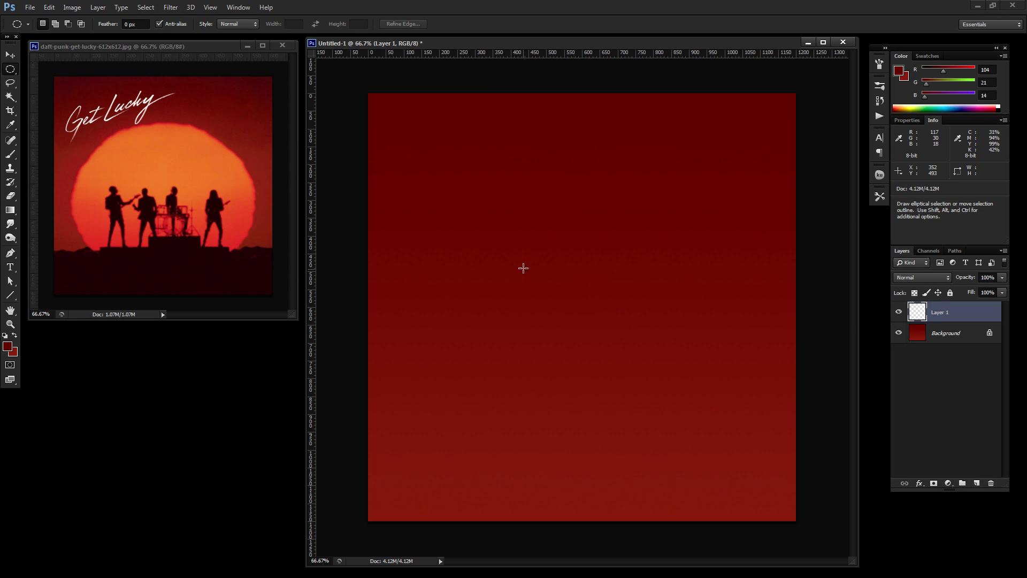
pyautogui.moveTo(402, 148); pyautogui.dragTo(743, 479)
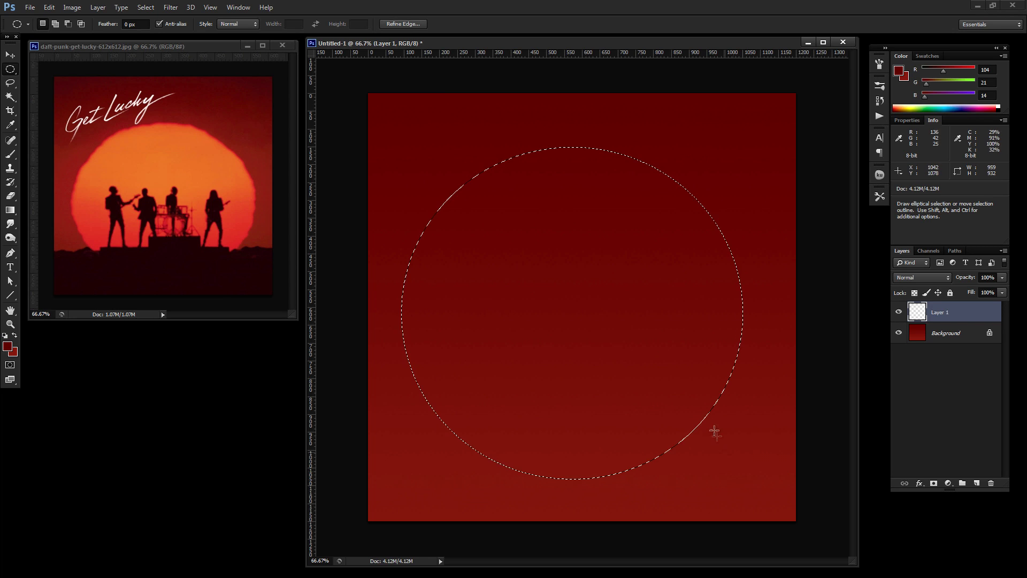
# - Move the elliptical selection slightly down and across so it sits horizontally centred on the canvas
pyautogui.moveTo(704, 399); pyautogui.dragTo(710, 411)
pyautogui.press('Left')
pyautogui.press('Left')
pyautogui.press('Left')
pyautogui.press('Left')
pyautogui.press('Down')
pyautogui.press('Down')
pyautogui.press('Down')
pyautogui.press('Down')
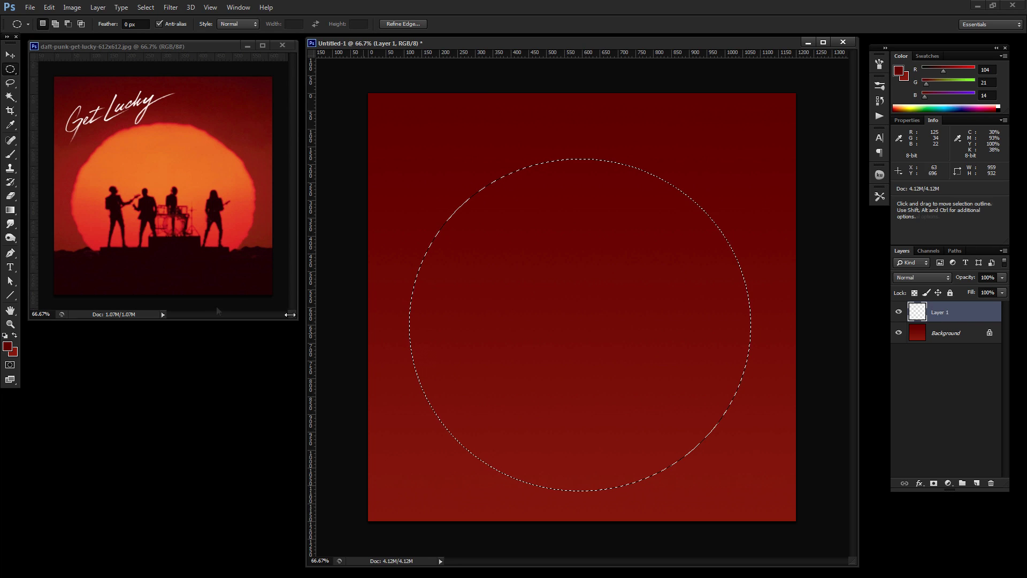
# - Return to the Gradient tool and set the foreground colour to orange f27b09
pyautogui.click(11, 212)
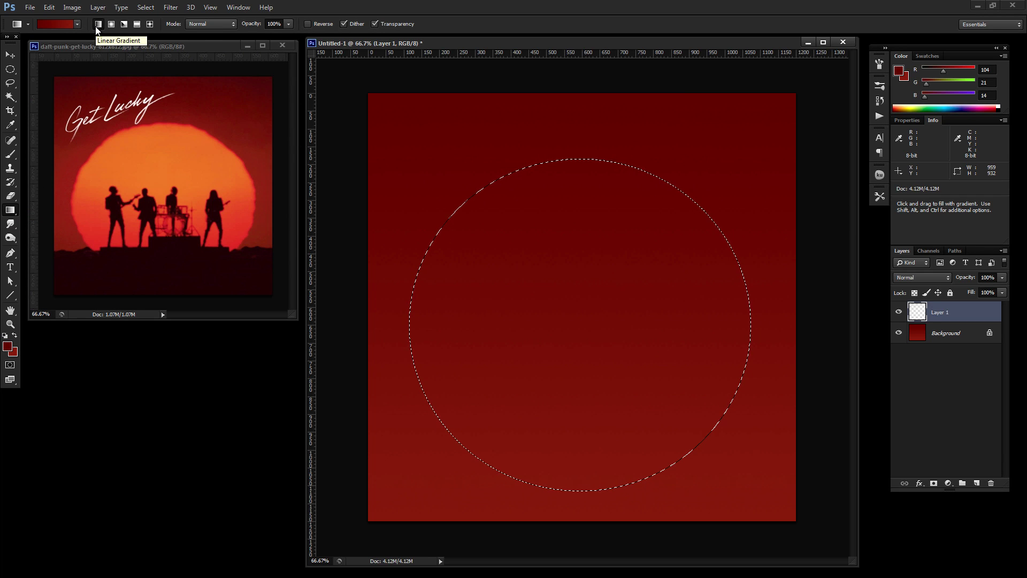
pyautogui.click(8, 347)
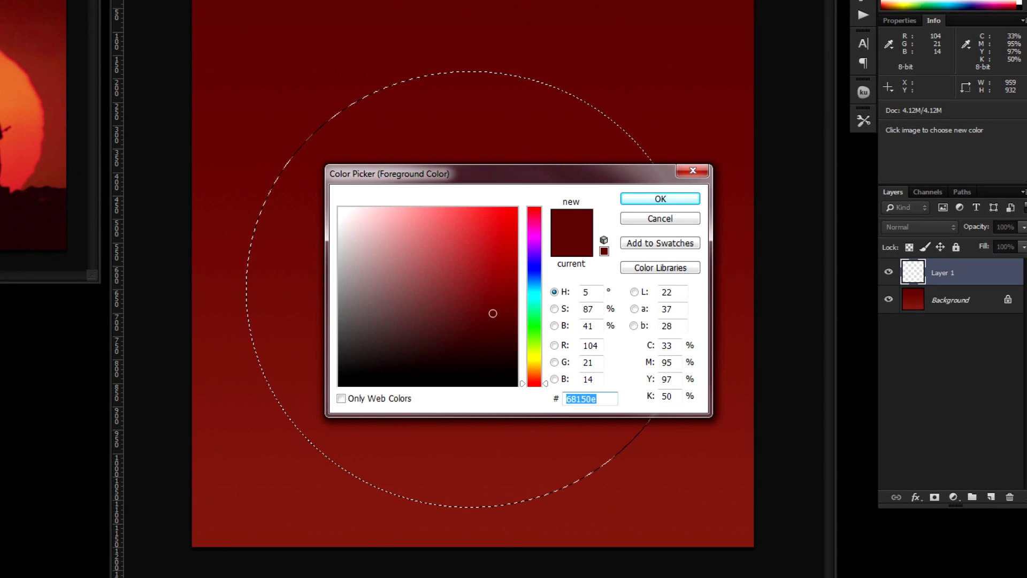
pyautogui.write('f27b')
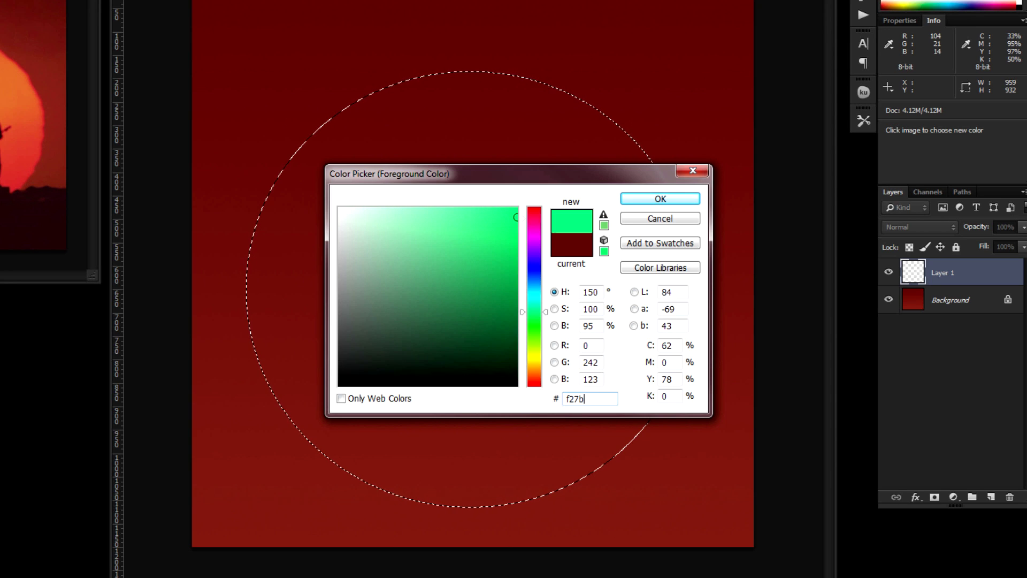
pyautogui.write('09')
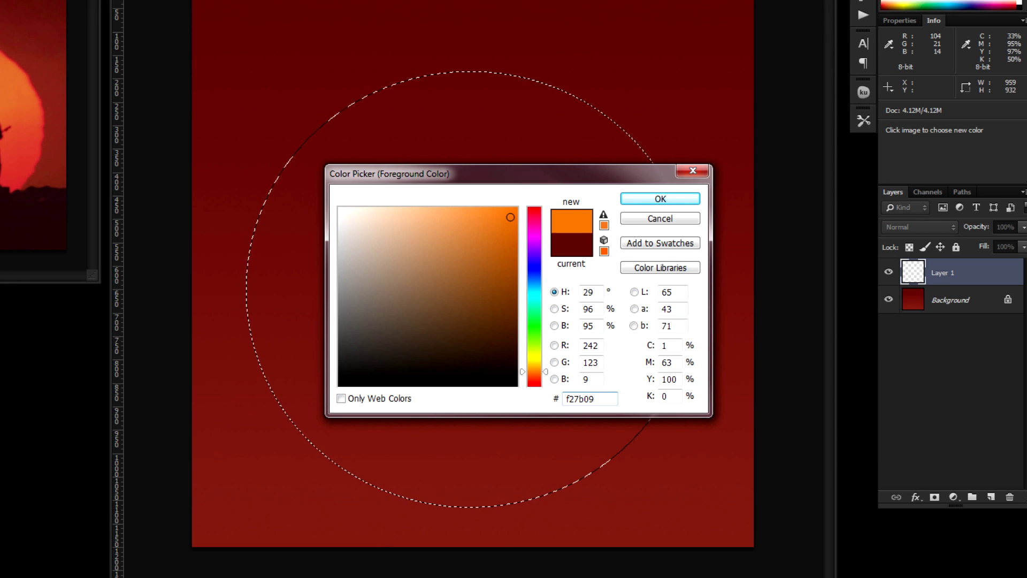
pyautogui.click(660, 198)
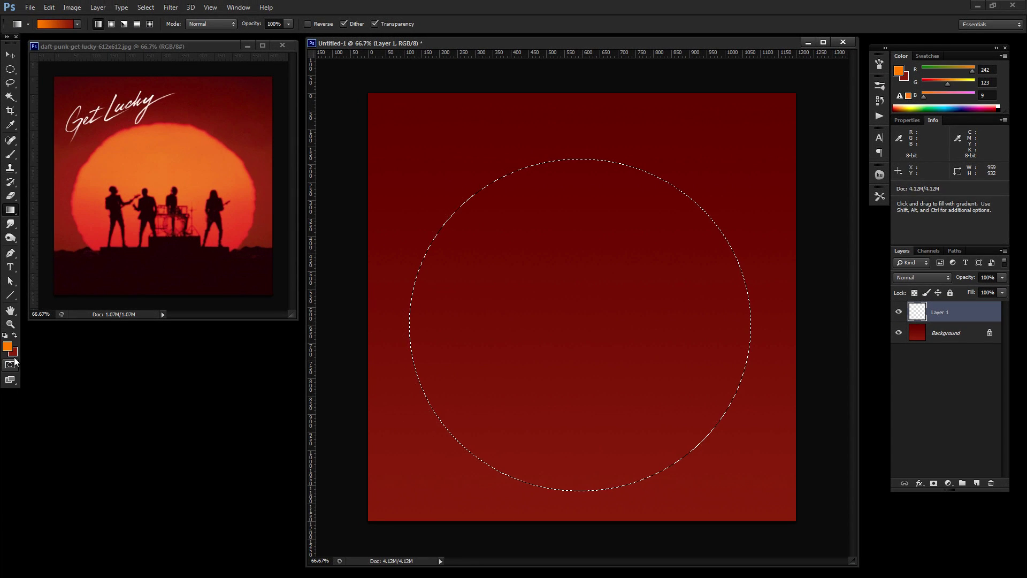
# - Set the background colour to red f13e11 and fill the elliptical selection on the new layer with a vertical linear gradient, orange at the top
pyautogui.click(13, 352)
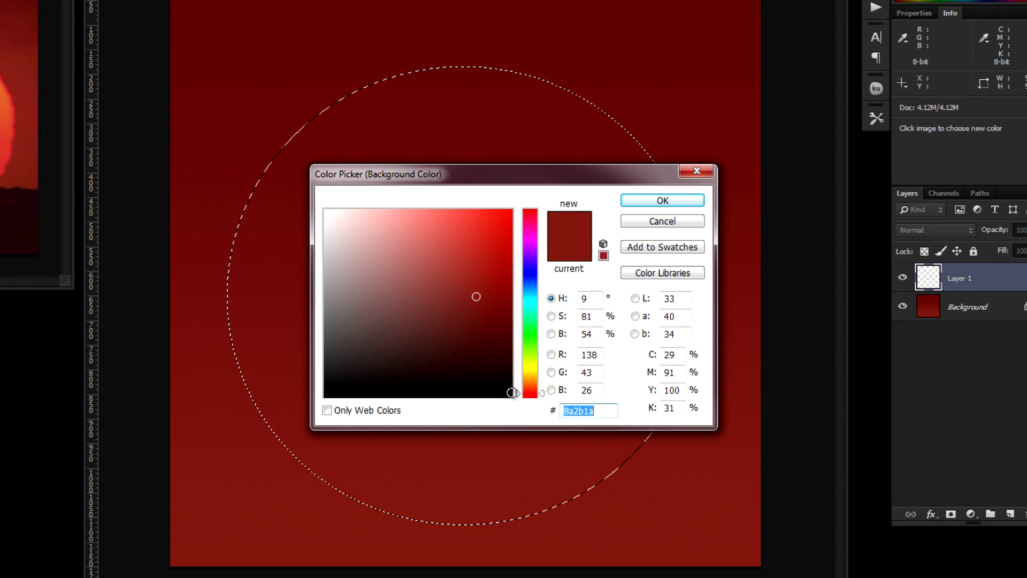
pyautogui.write('f1')
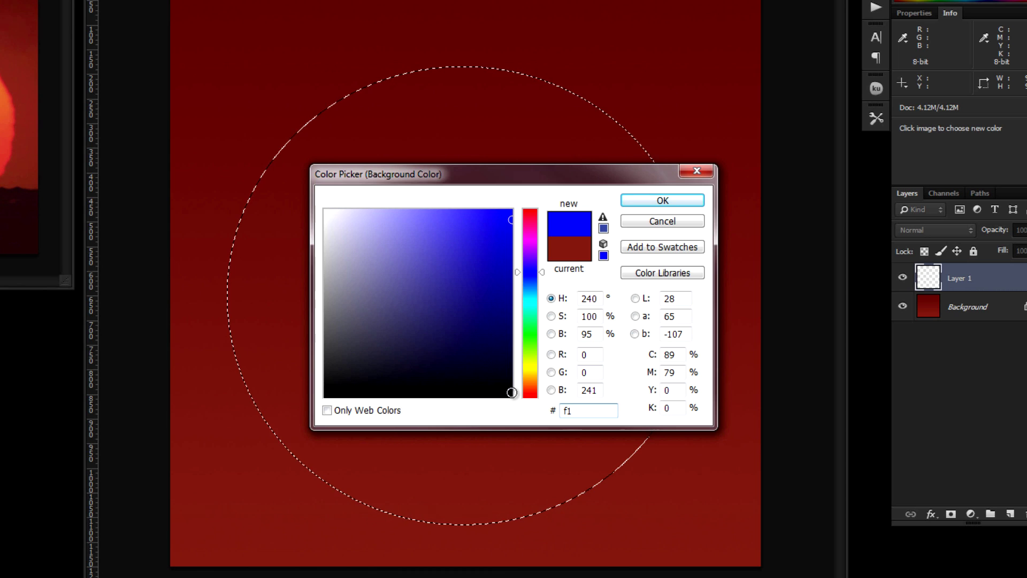
pyautogui.write('3e11')
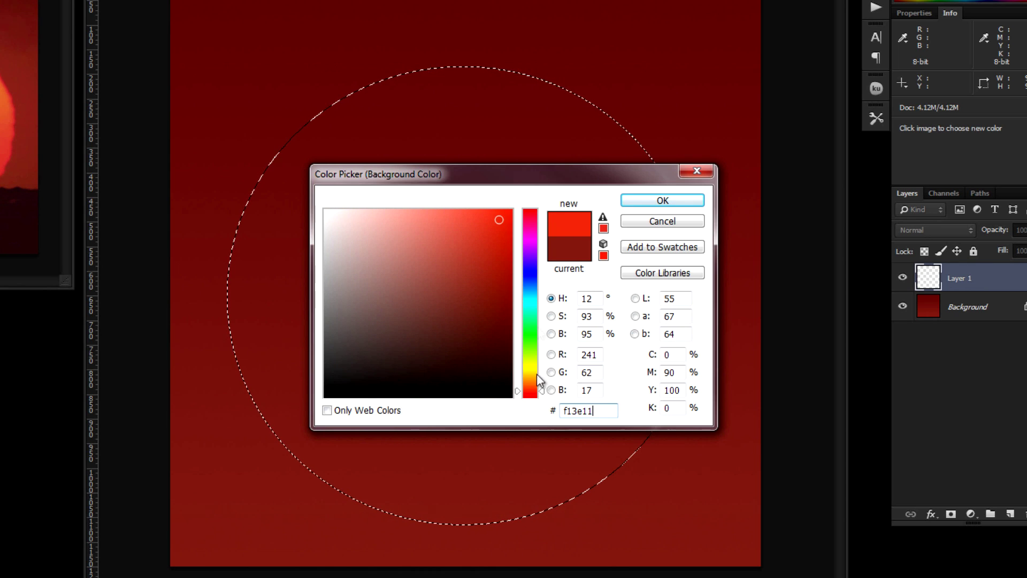
pyautogui.click(662, 200)
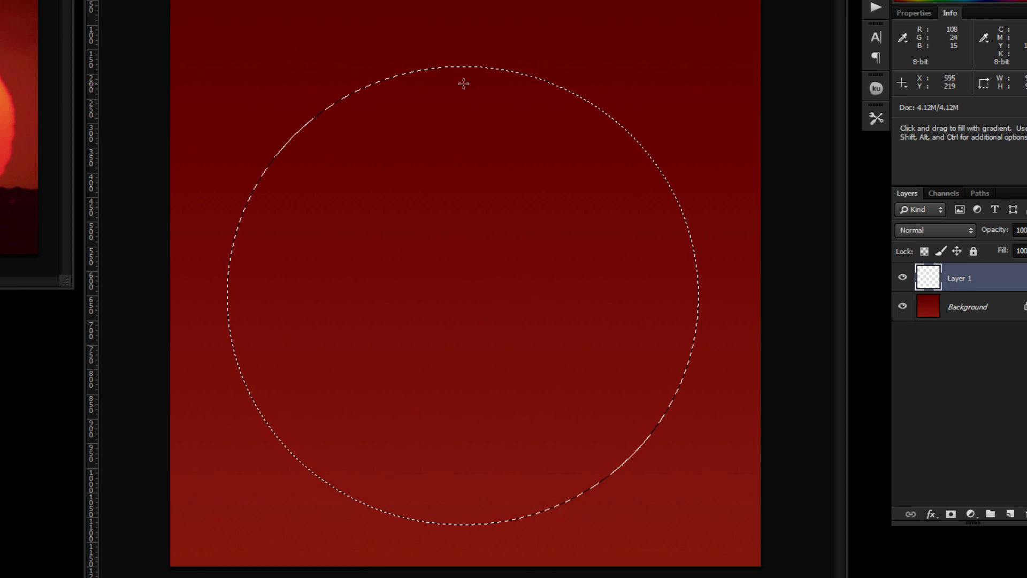
pyautogui.press('shift')
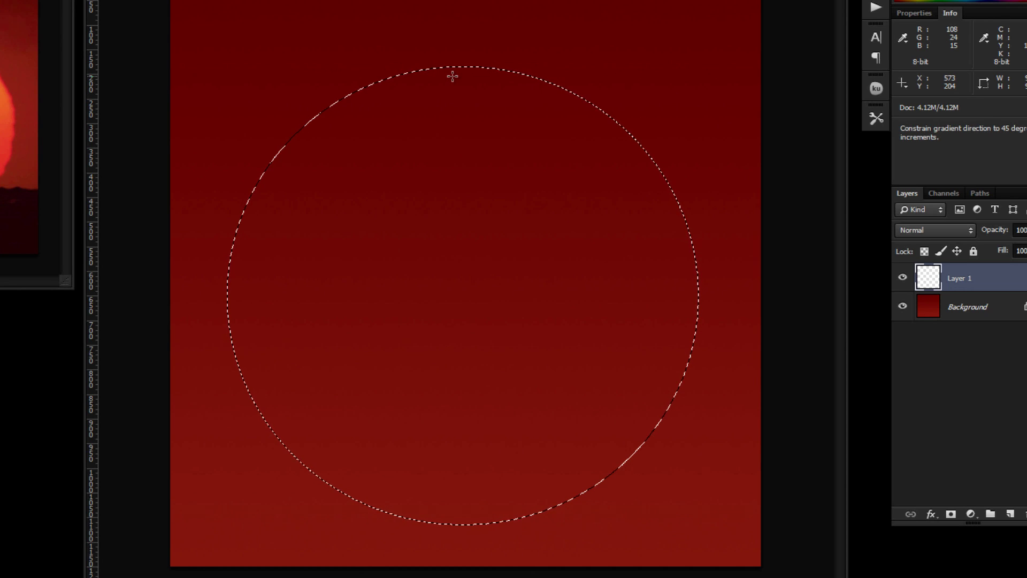
pyautogui.moveTo(452, 75); pyautogui.dragTo(468, 520)
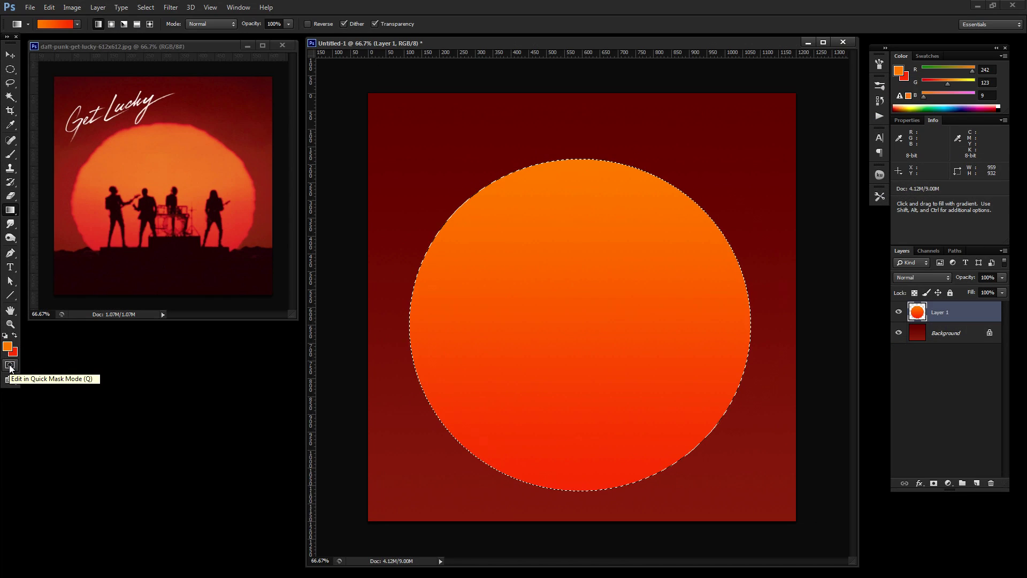
# - Switch the elliptical selection to Quick Mask mode and apply the Crystallize filter to the mask with a cell size of 10
pyautogui.click(11, 335)
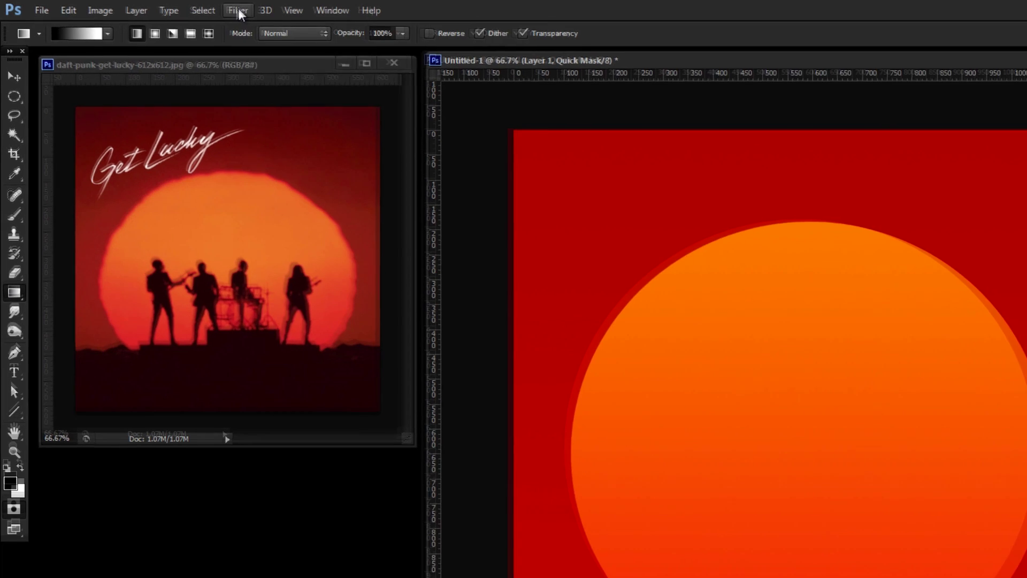
pyautogui.click(238, 10)
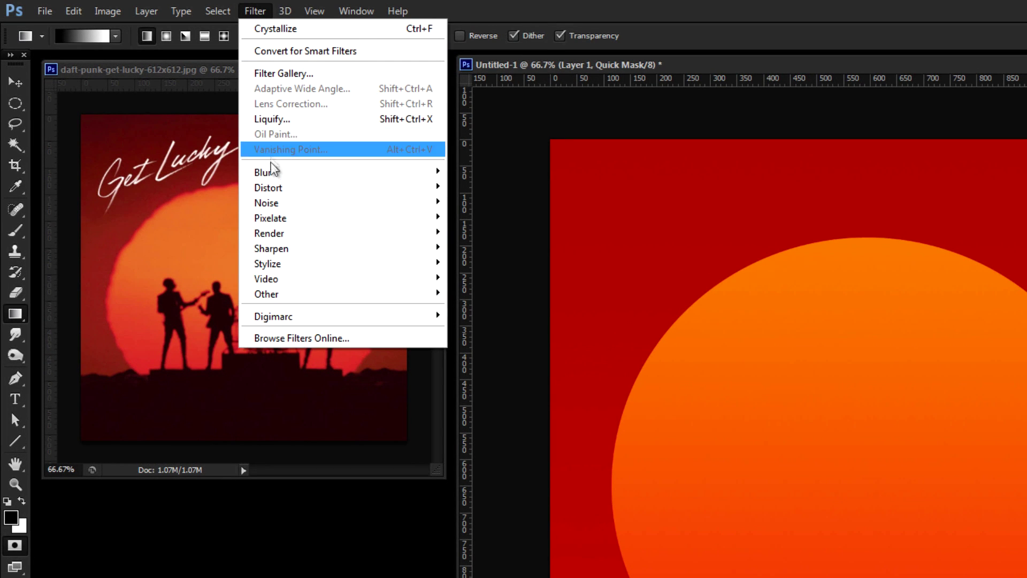
pyautogui.moveTo(275, 219)
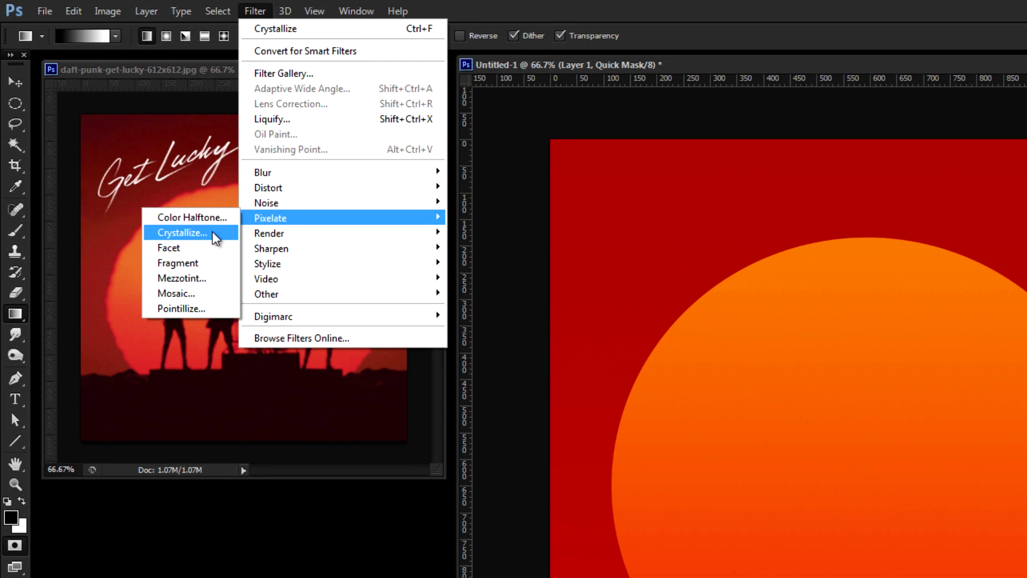
pyautogui.click(218, 233)
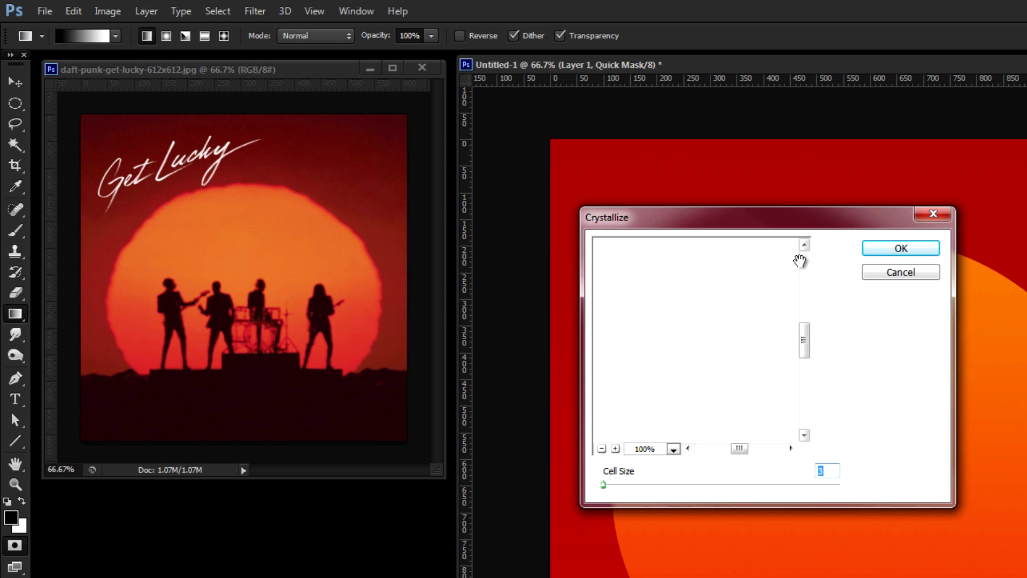
pyautogui.moveTo(664, 316); pyautogui.dragTo(726, 391)
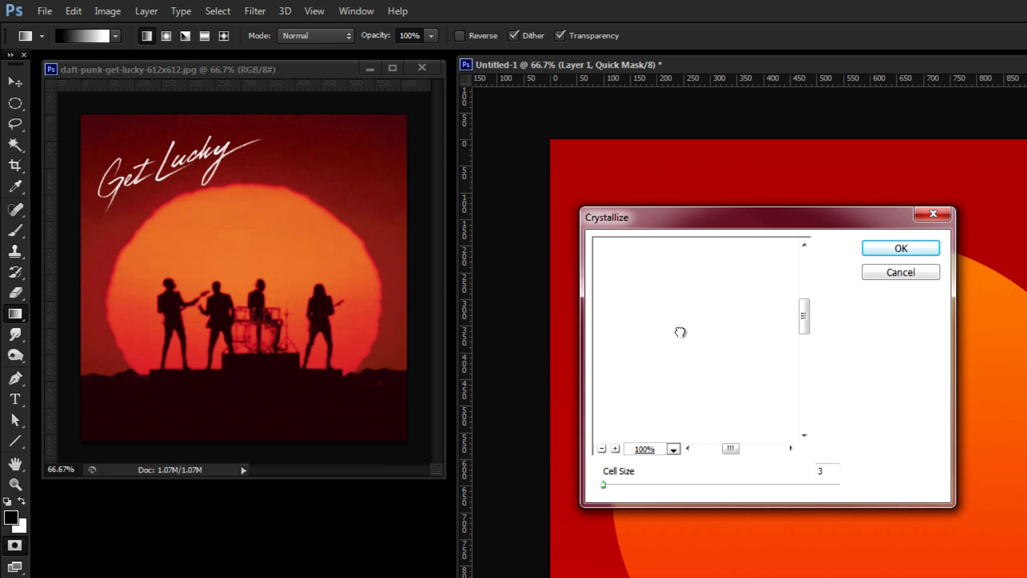
pyautogui.moveTo(679, 332); pyautogui.dragTo(738, 403)
pyautogui.moveTo(677, 299); pyautogui.dragTo(692, 340)
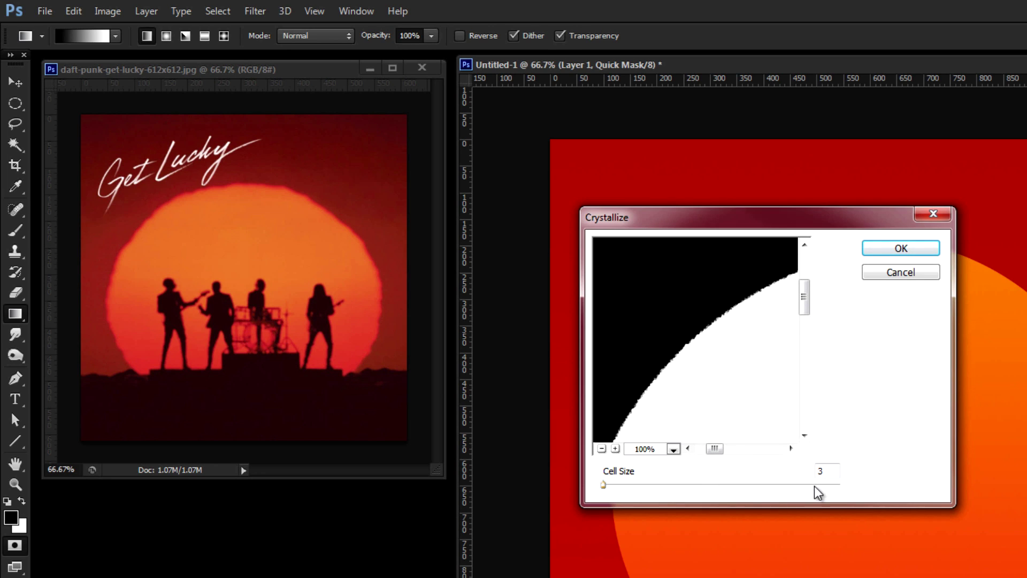
pyautogui.moveTo(606, 488); pyautogui.dragTo(611, 489)
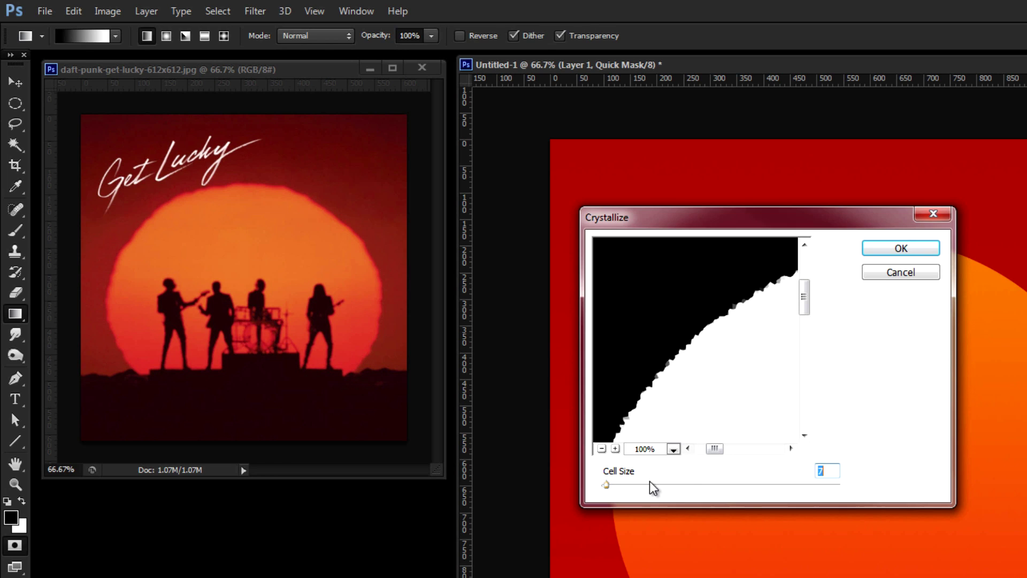
pyautogui.moveTo(611, 489); pyautogui.dragTo(609, 490)
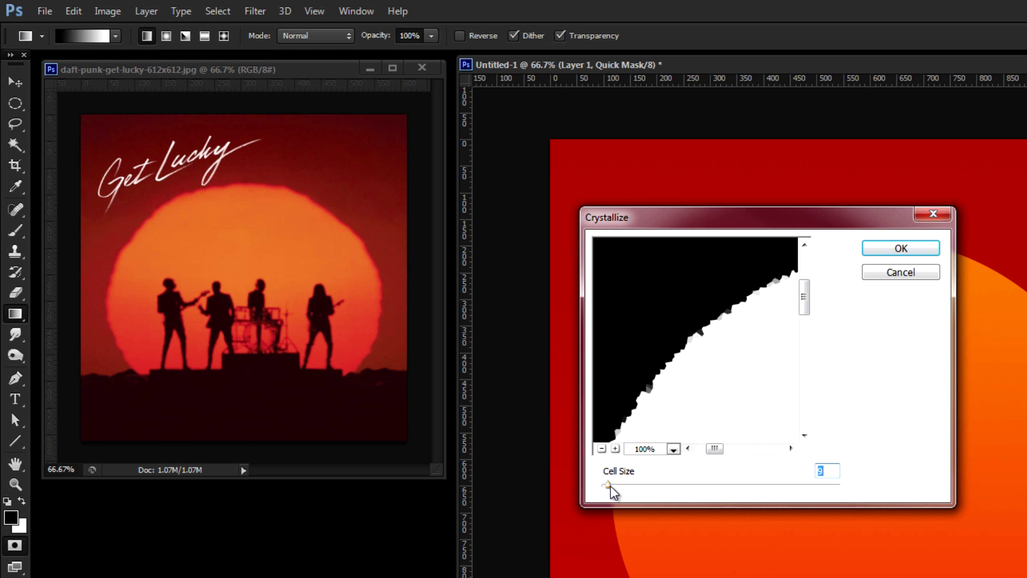
pyautogui.moveTo(611, 489); pyautogui.dragTo(612, 490)
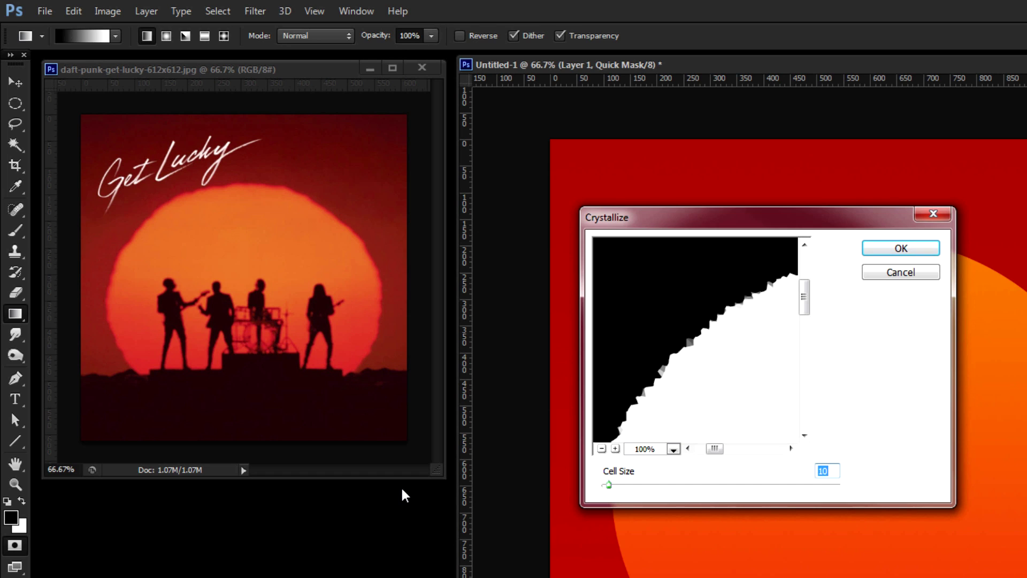
pyautogui.click(900, 246)
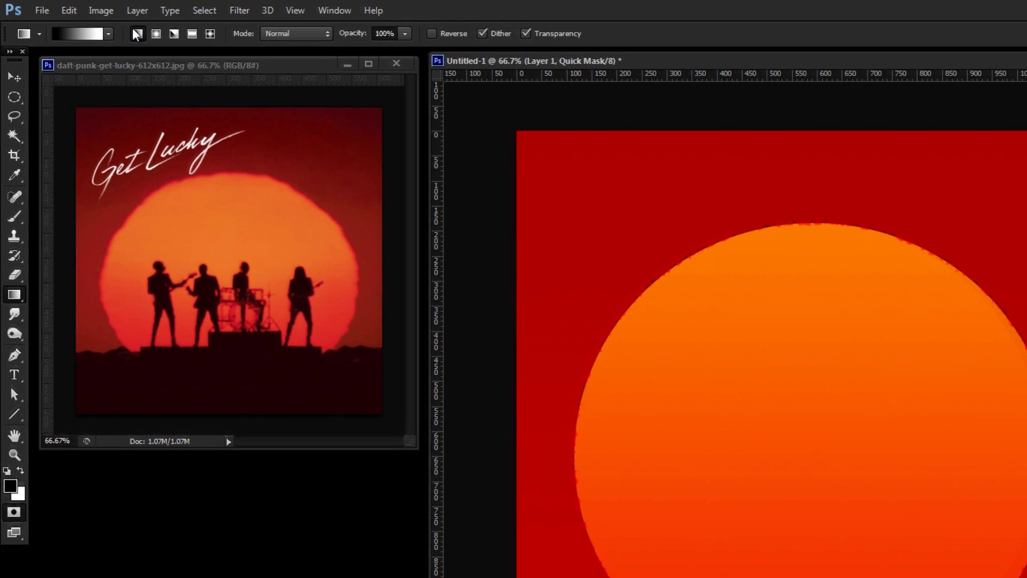
# - Invert the quick mask, convert it back to a selection, delete the sun's pixels outside the roughened edge and deselect
pyautogui.click(113, 11)
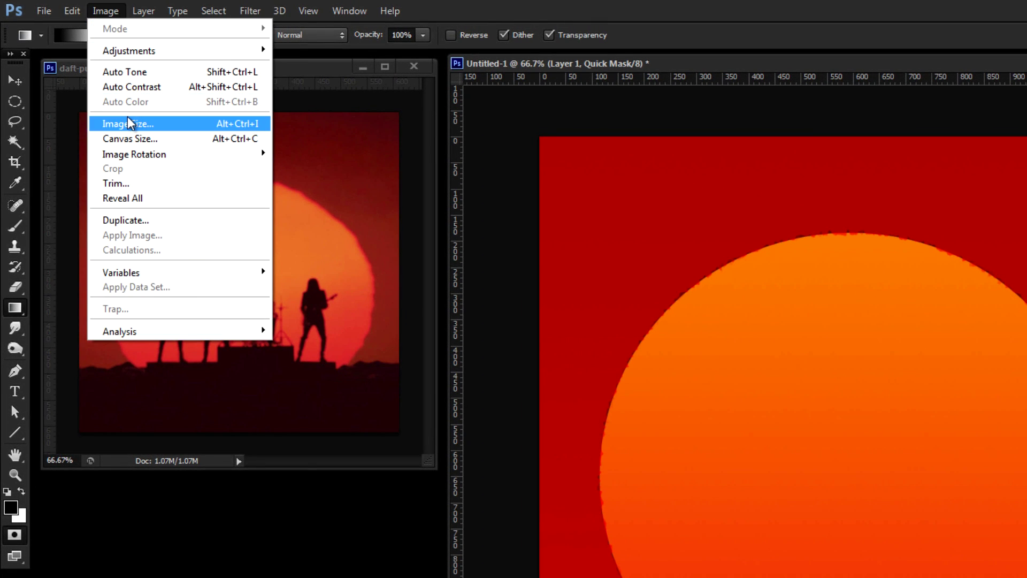
pyautogui.moveTo(138, 51)
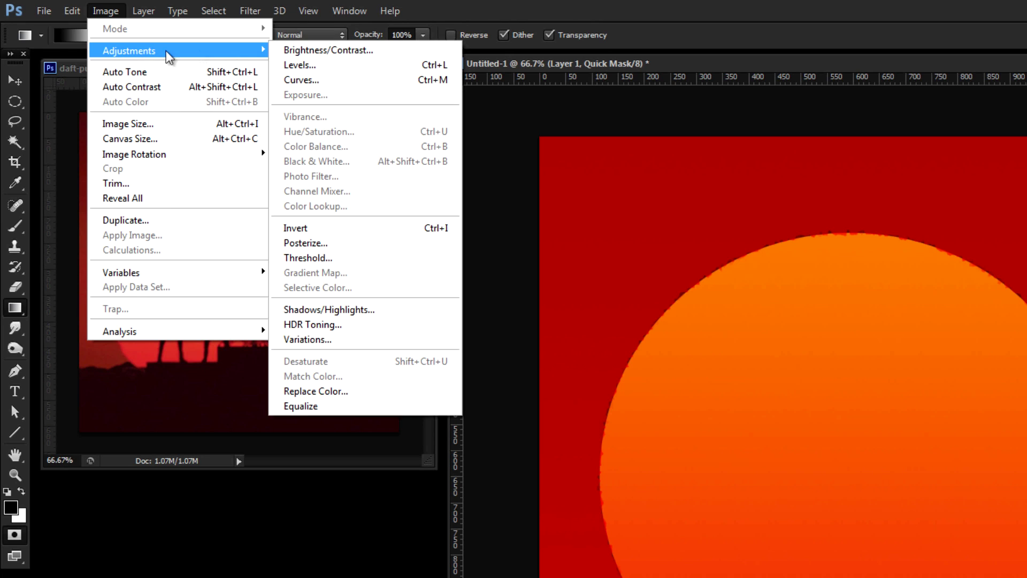
pyautogui.click(326, 227)
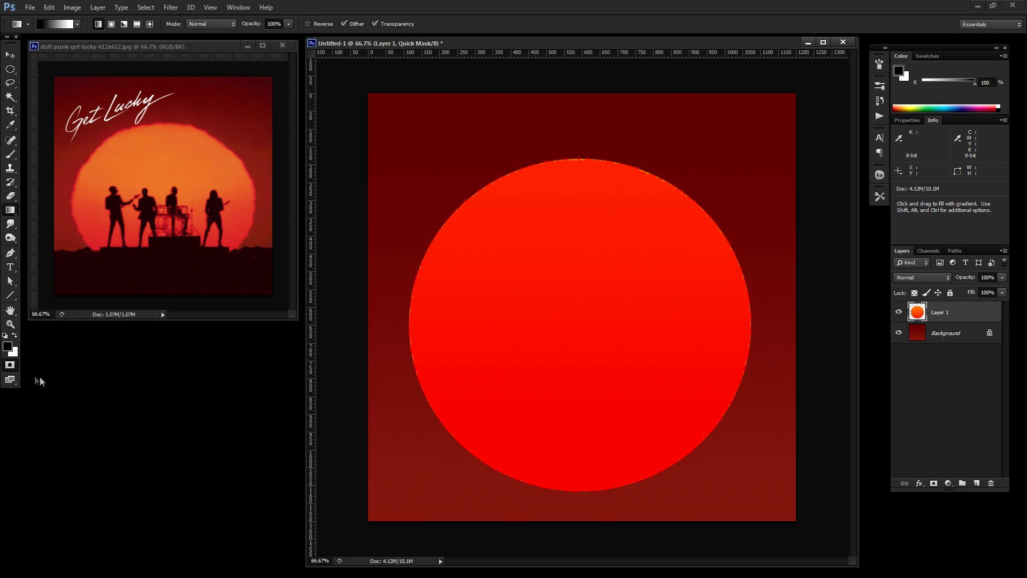
pyautogui.click(10, 366)
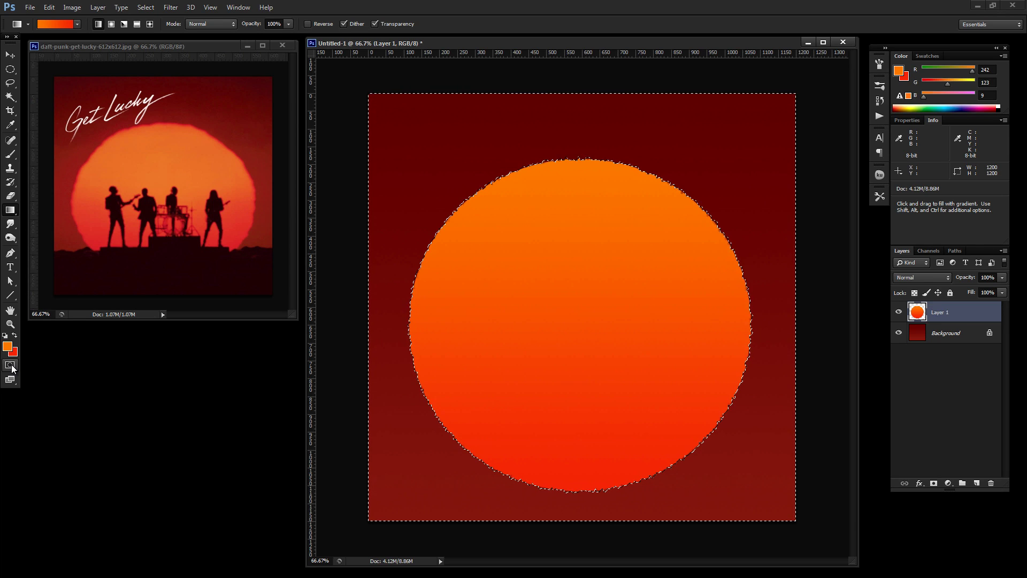
pyautogui.hotkey('ctrl', 'd')
pyautogui.click(145, 8)
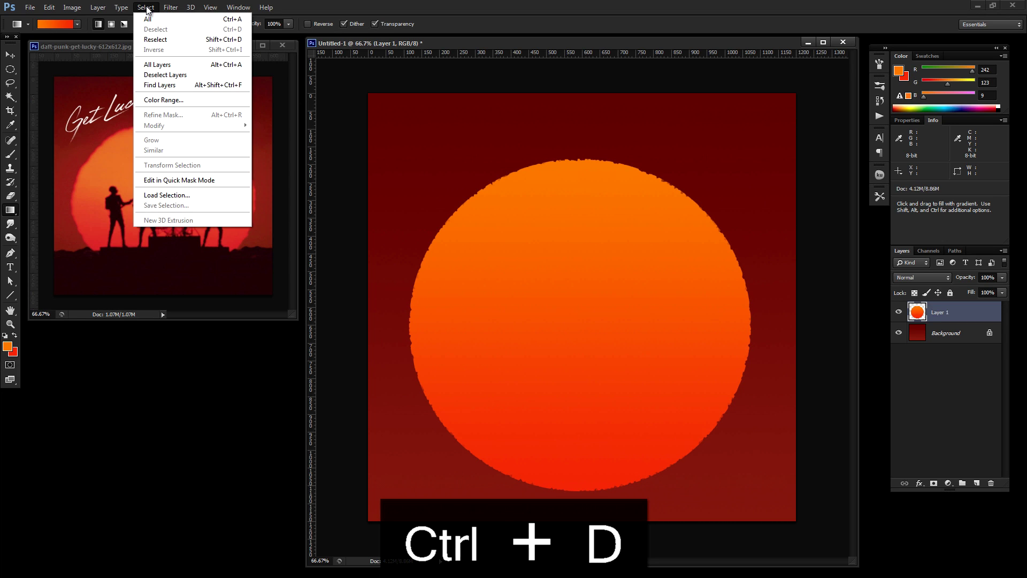
pyautogui.click(147, 8)
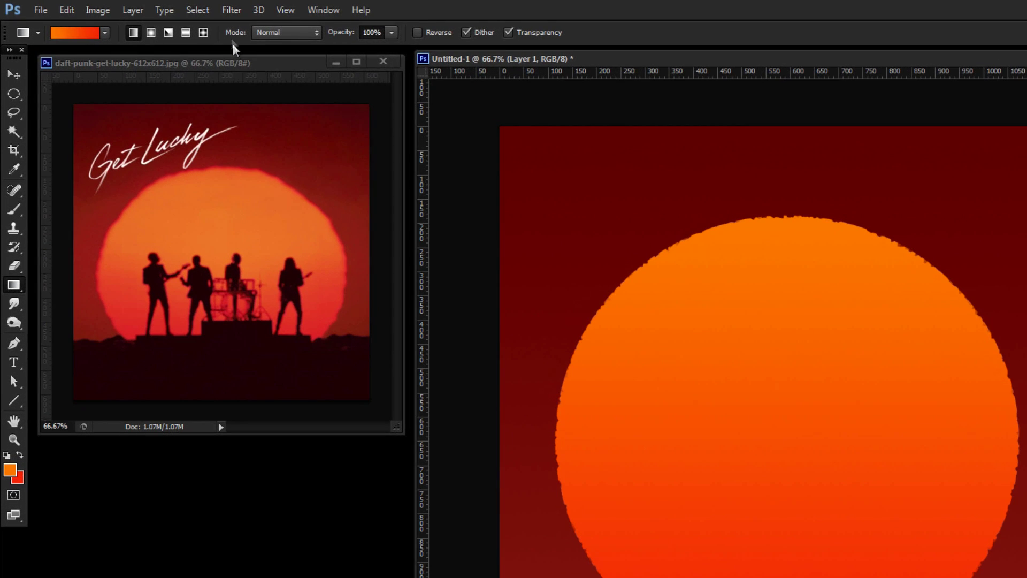
# - Apply a Gaussian Blur with a 3 pixel radius to the sun layer
pyautogui.click(231, 12)
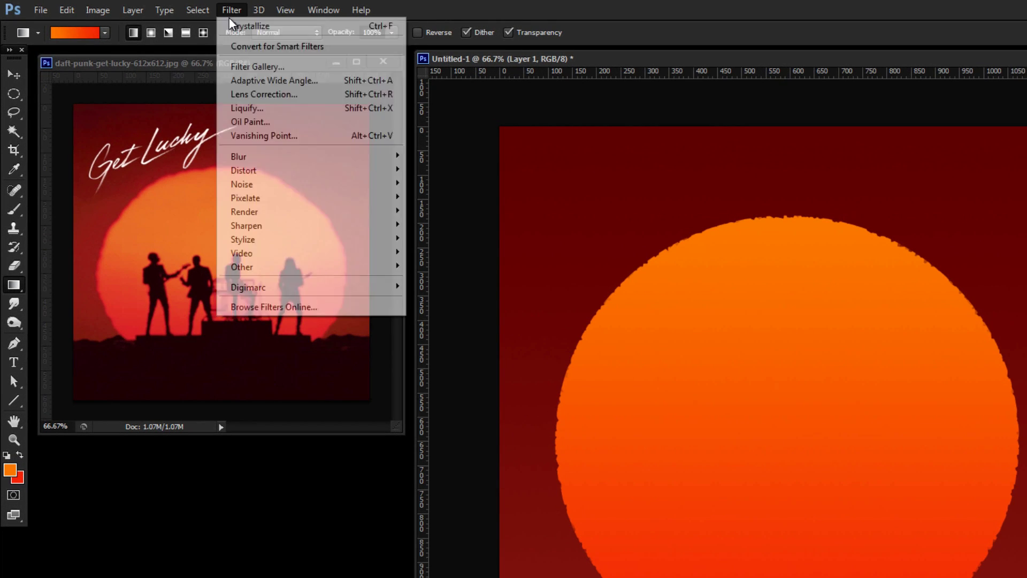
pyautogui.moveTo(260, 155)
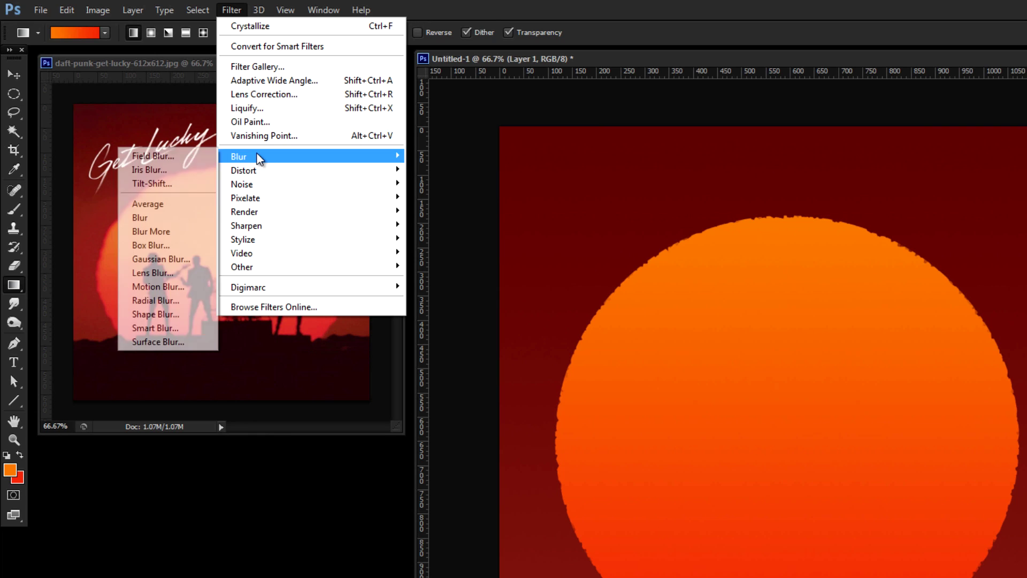
pyautogui.click(174, 259)
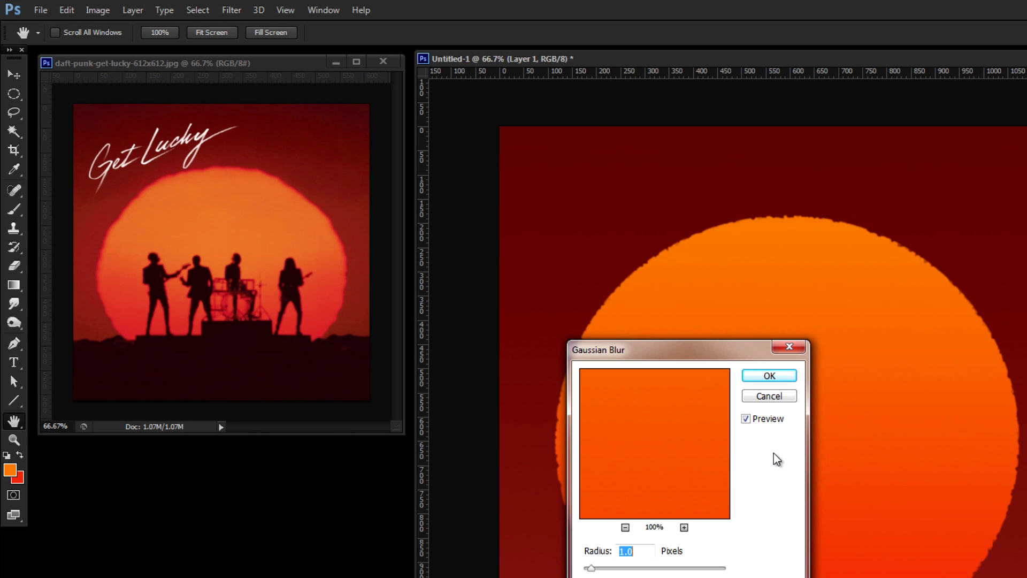
pyautogui.write('3')
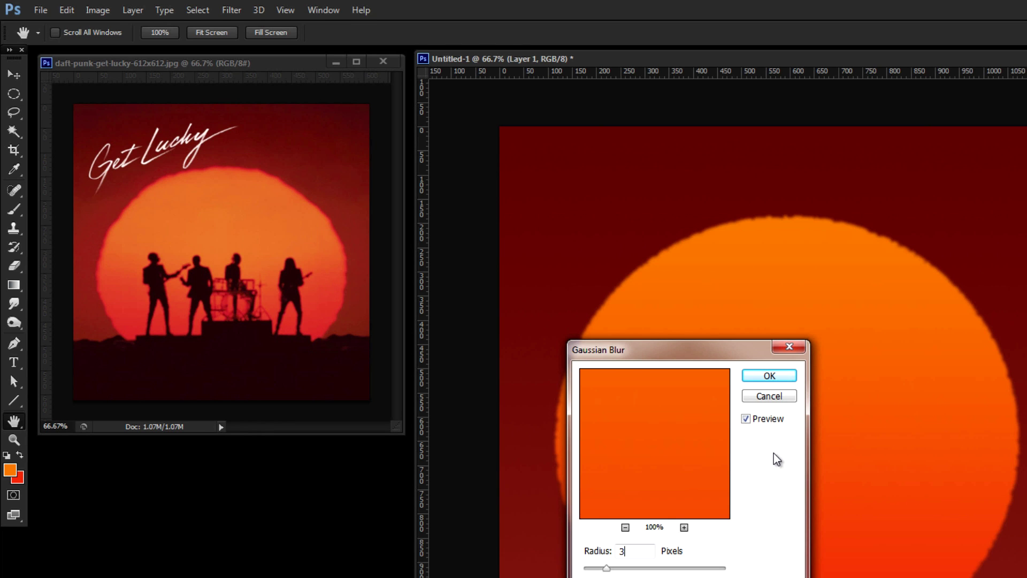
pyautogui.press('Return')
pyautogui.press('g')
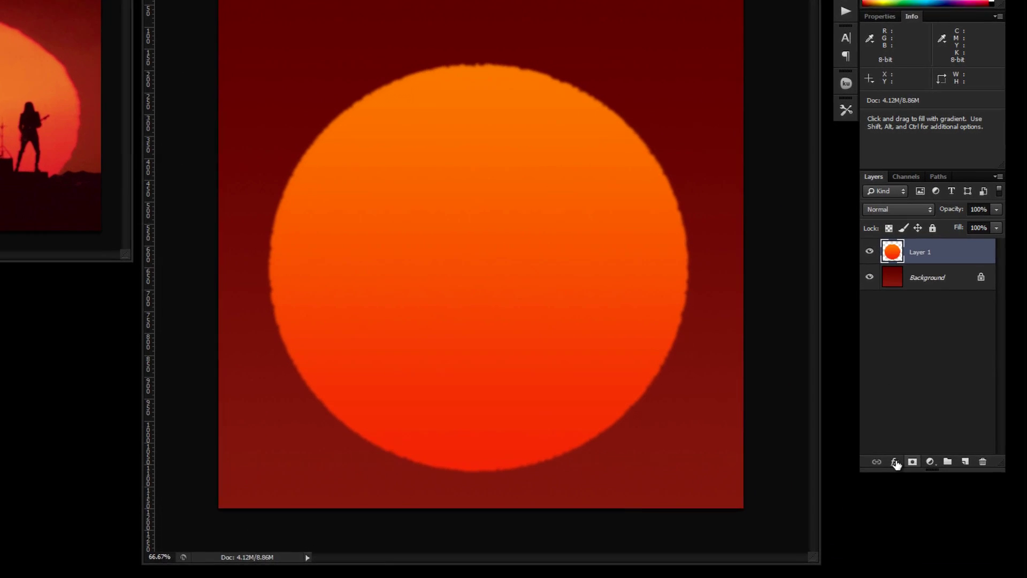
# - Add an Inner Glow effect to the sun layer and set its blend mode to Overlay
pyautogui.click(888, 456)
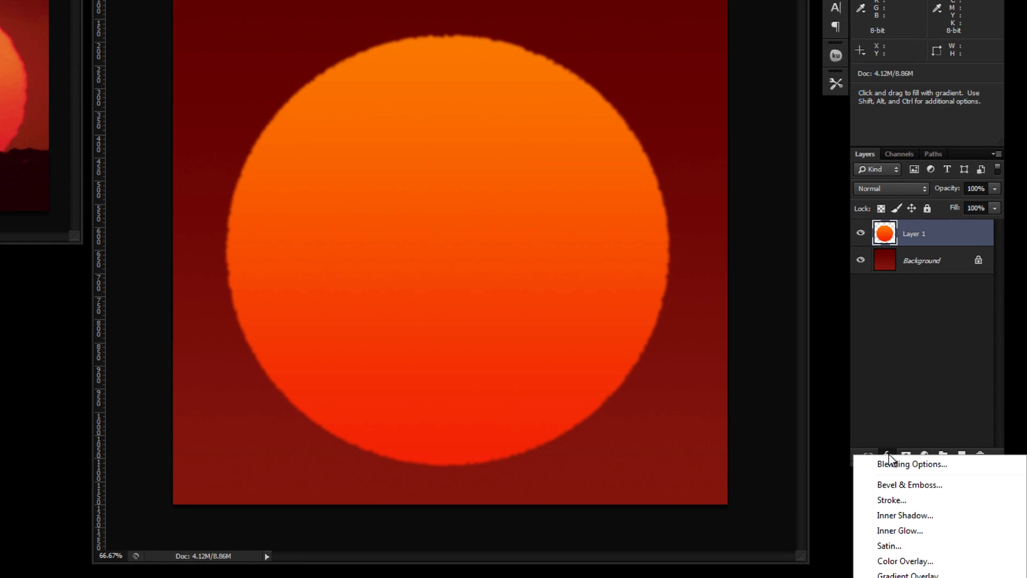
pyautogui.click(890, 529)
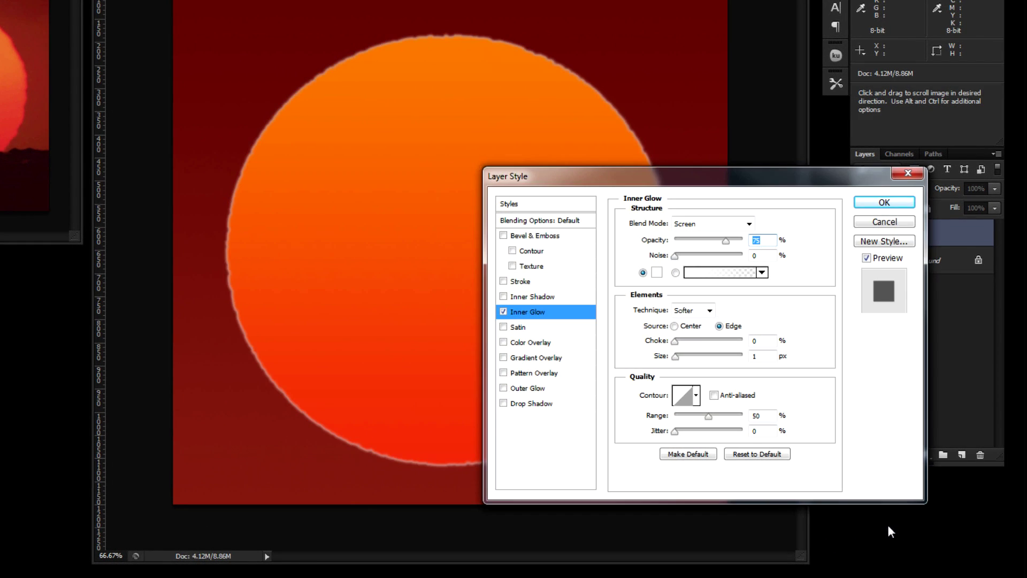
pyautogui.click(693, 227)
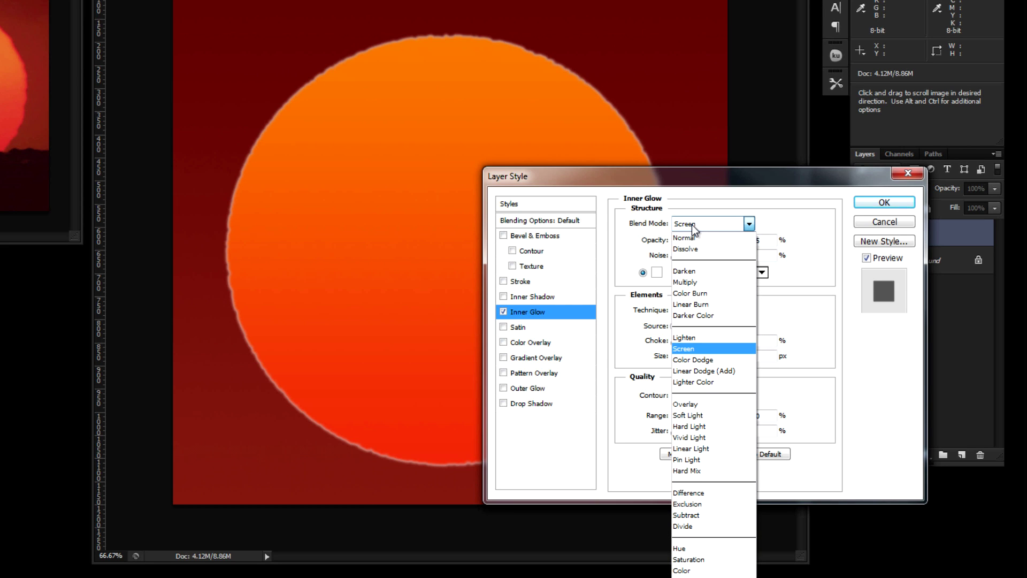
pyautogui.click(687, 404)
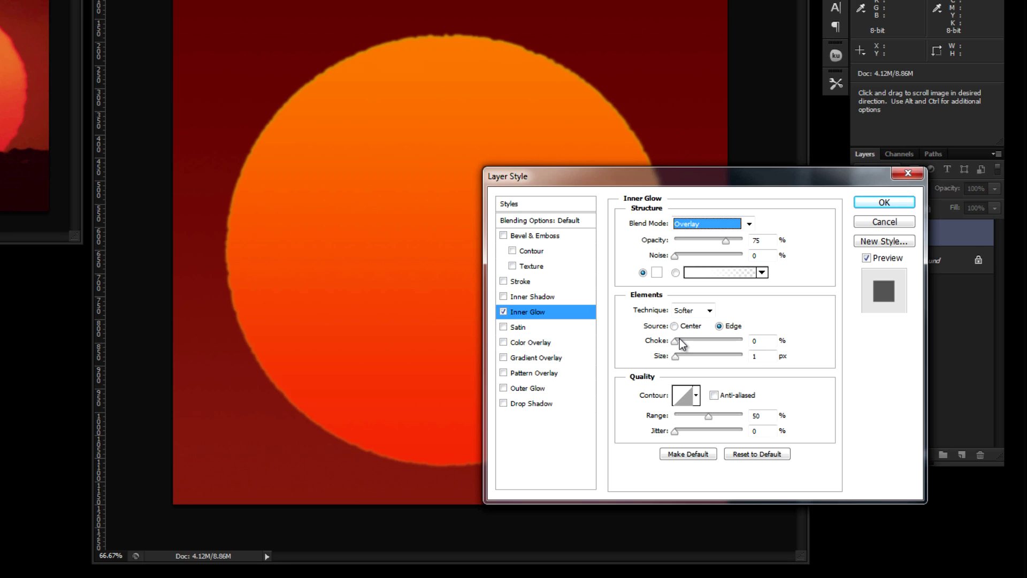
# - Set the inner glow's colour to ff2400 and its size to about 18 px, and apply the layer style
pyautogui.click(657, 273)
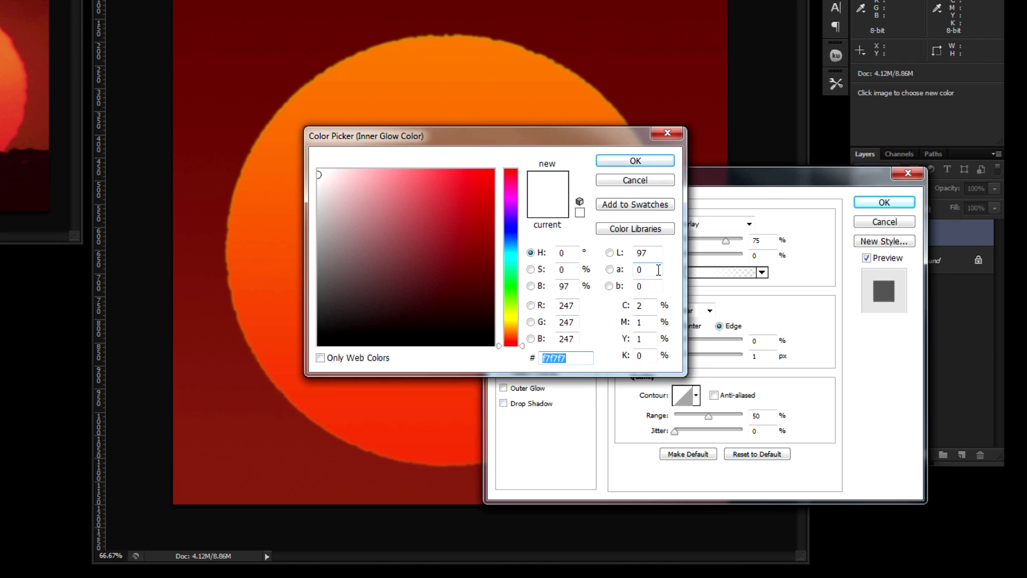
pyautogui.write('ff2')
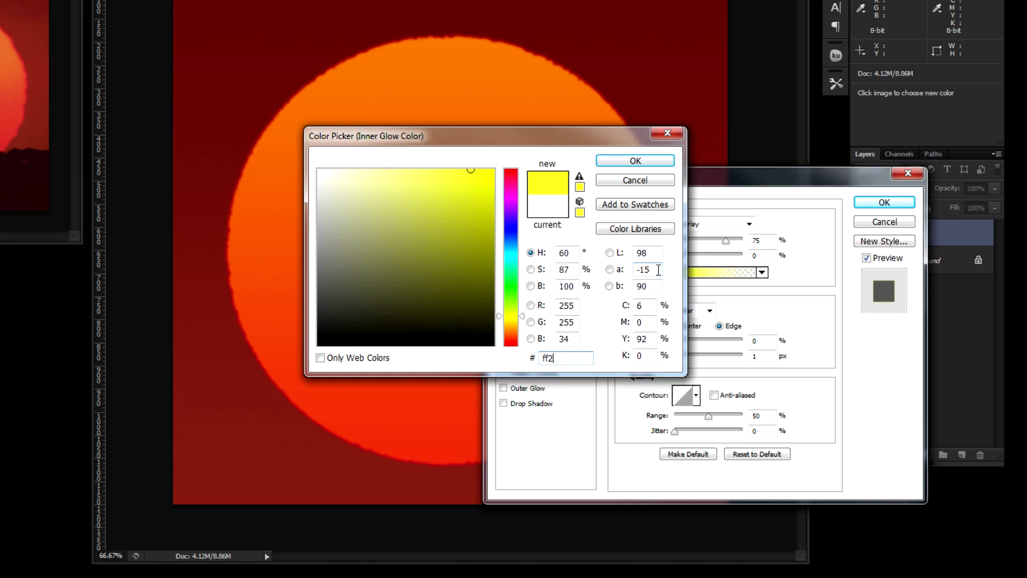
pyautogui.write('400')
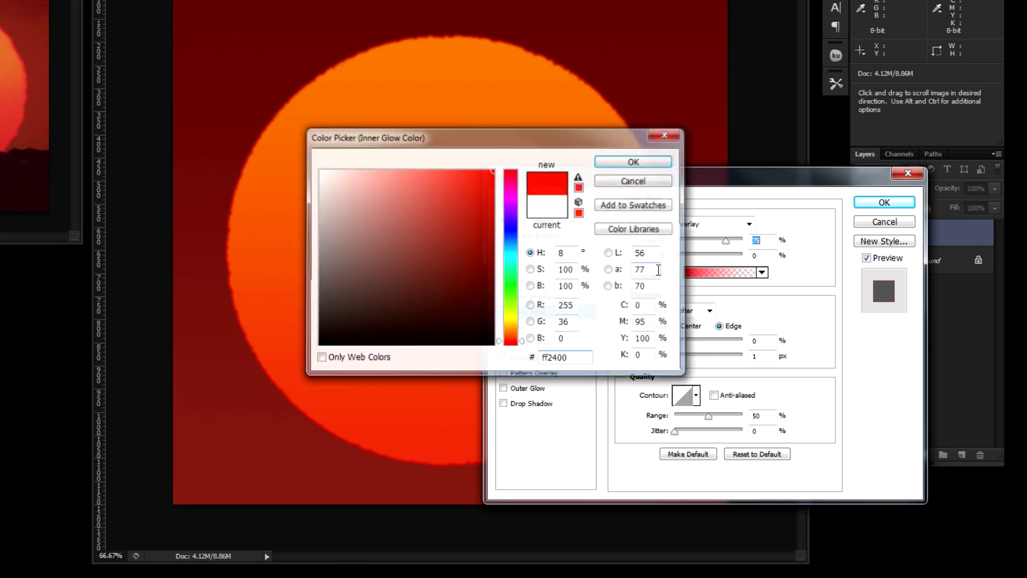
pyautogui.press('Return')
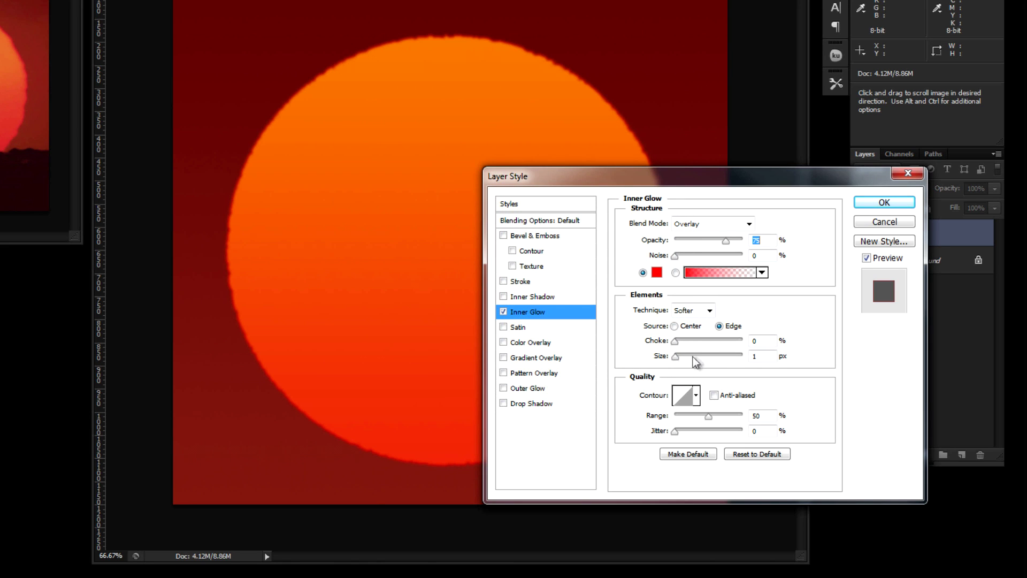
pyautogui.moveTo(678, 360); pyautogui.dragTo(683, 358)
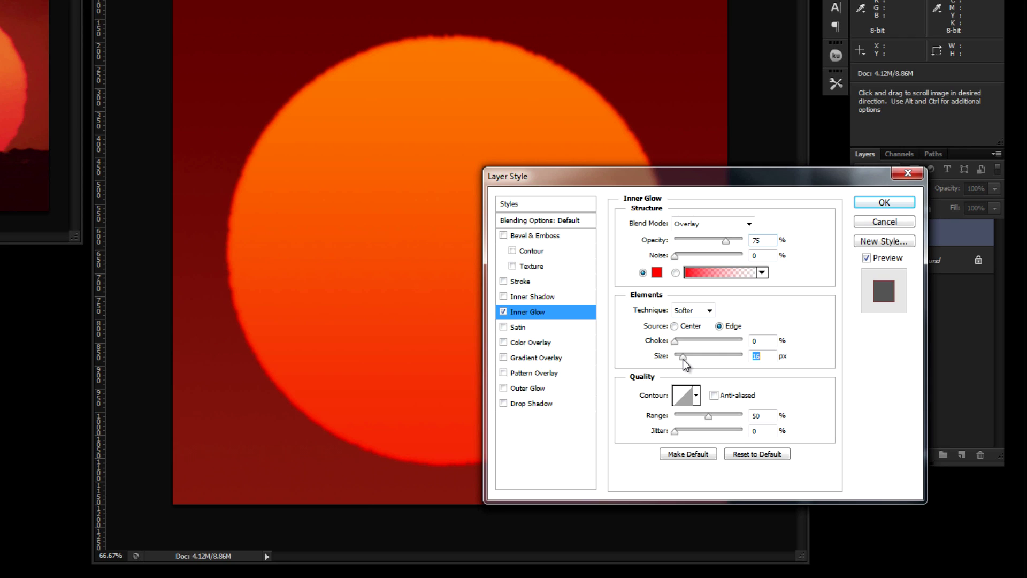
pyautogui.moveTo(684, 359); pyautogui.dragTo(684, 359)
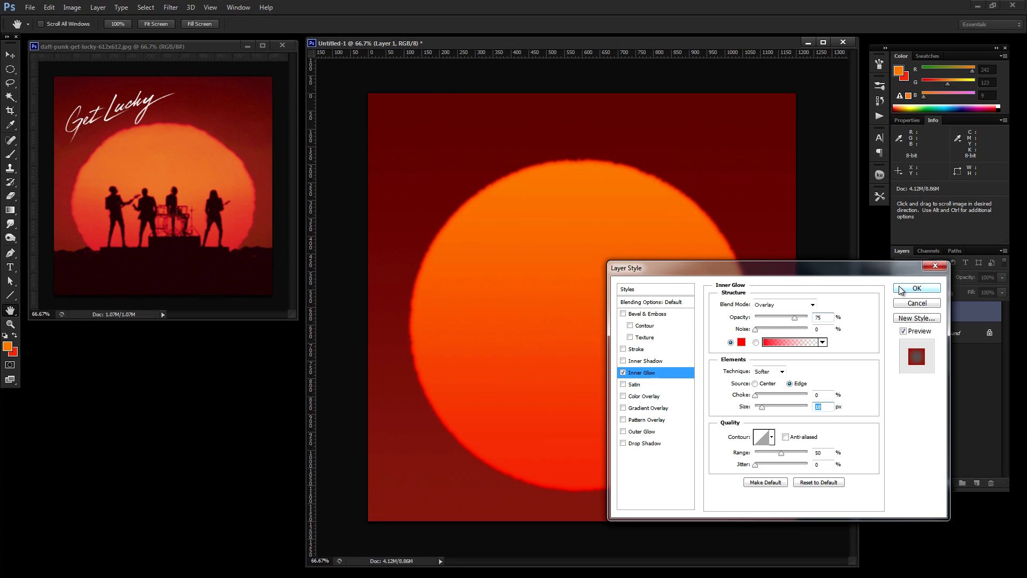
pyautogui.click(916, 288)
pyautogui.press('g')
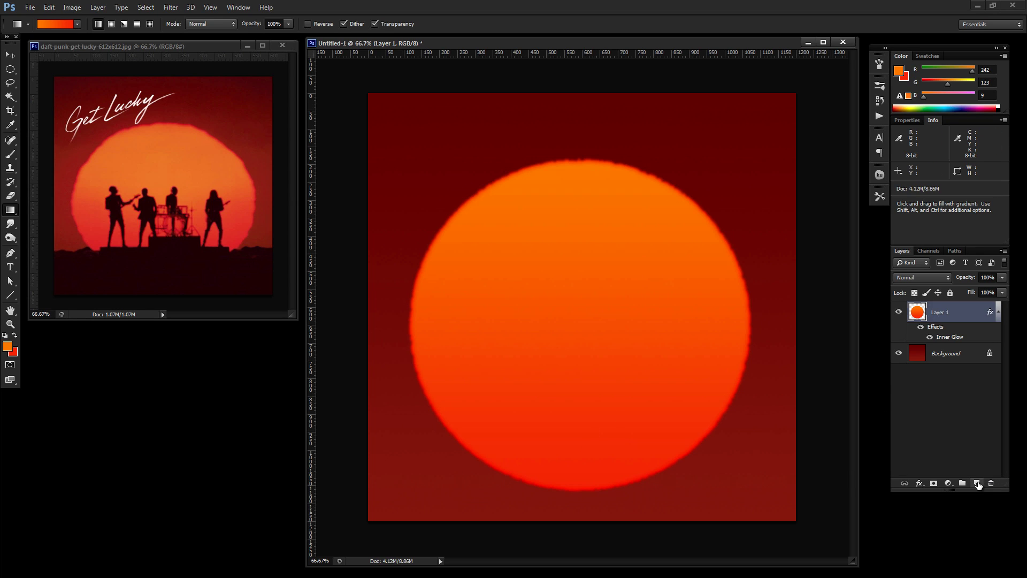
# - Create a new layer above the sun and set the background colour to 2f0105
pyautogui.click(978, 483)
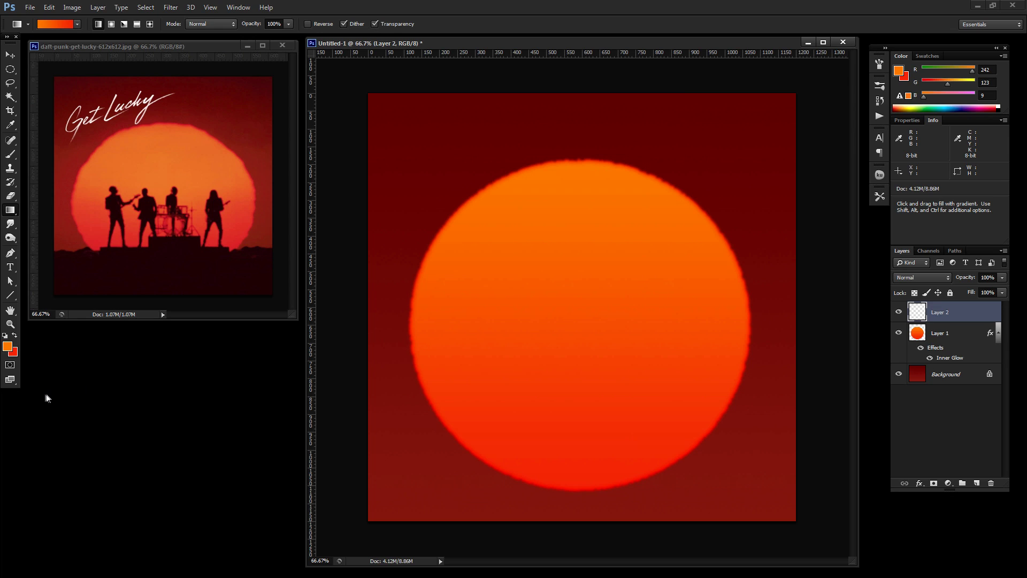
pyautogui.click(14, 356)
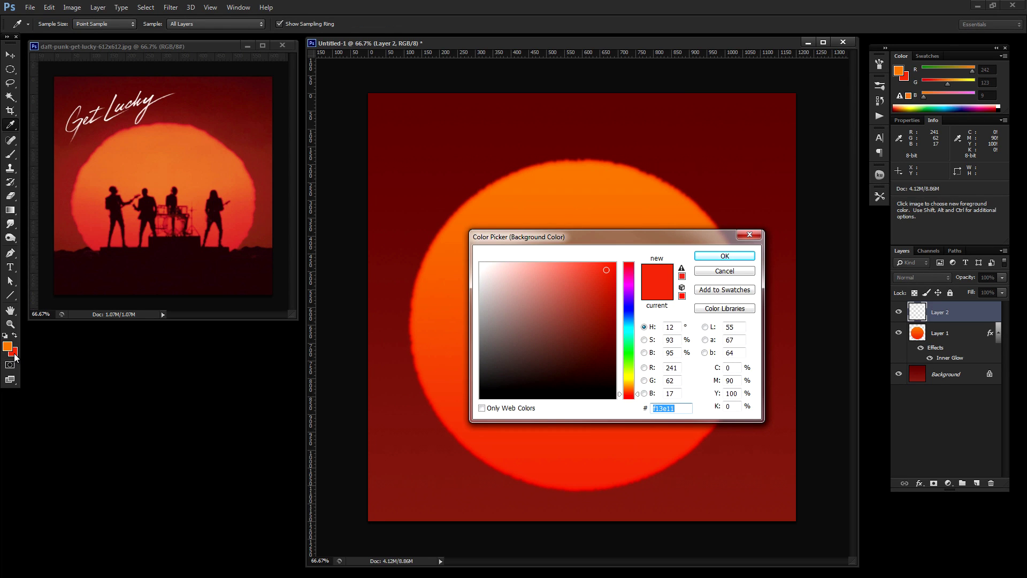
pyautogui.write('2f')
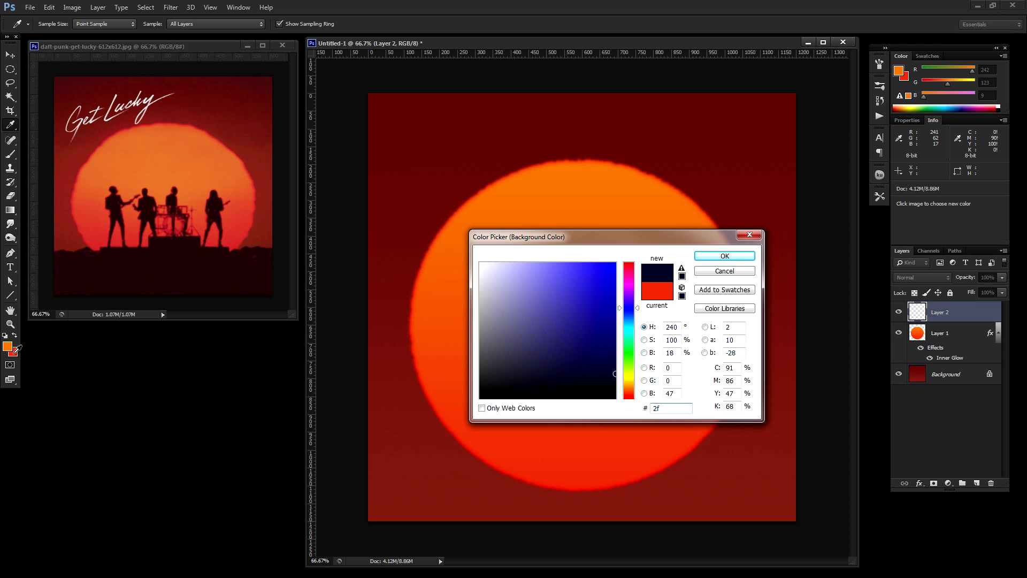
pyautogui.write('0105')
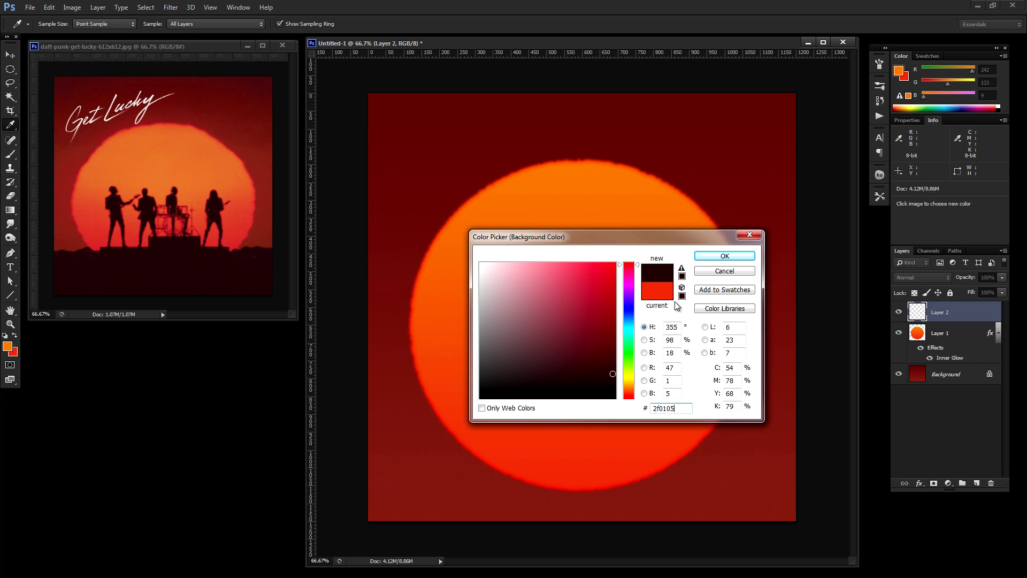
pyautogui.click(724, 257)
pyautogui.press('g')
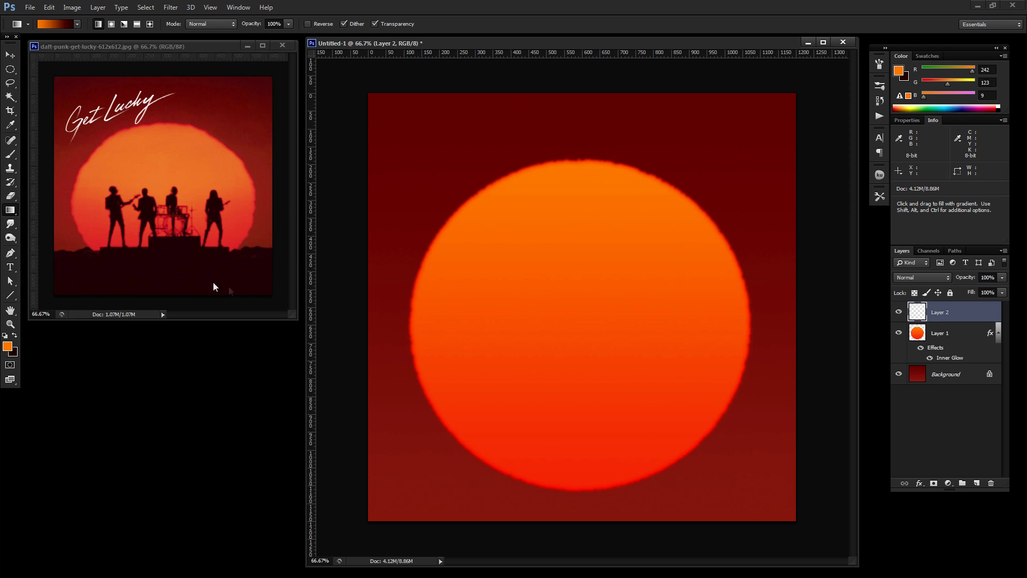
# - Lasso a ground area about 1200 × 241 px with a jagged upper edge, fill it with the background colour and deselect
pyautogui.click(7, 84)
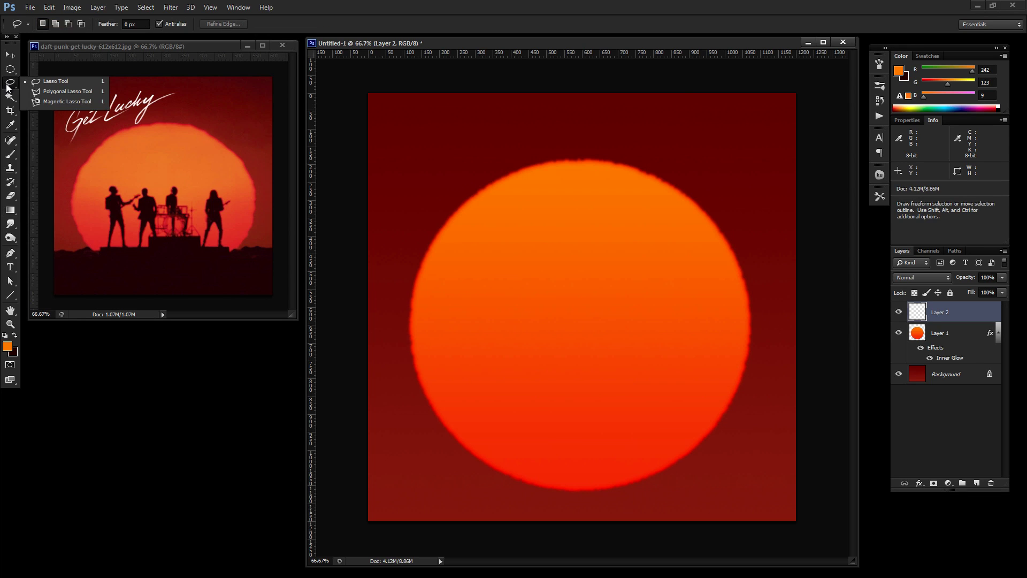
pyautogui.click(41, 86)
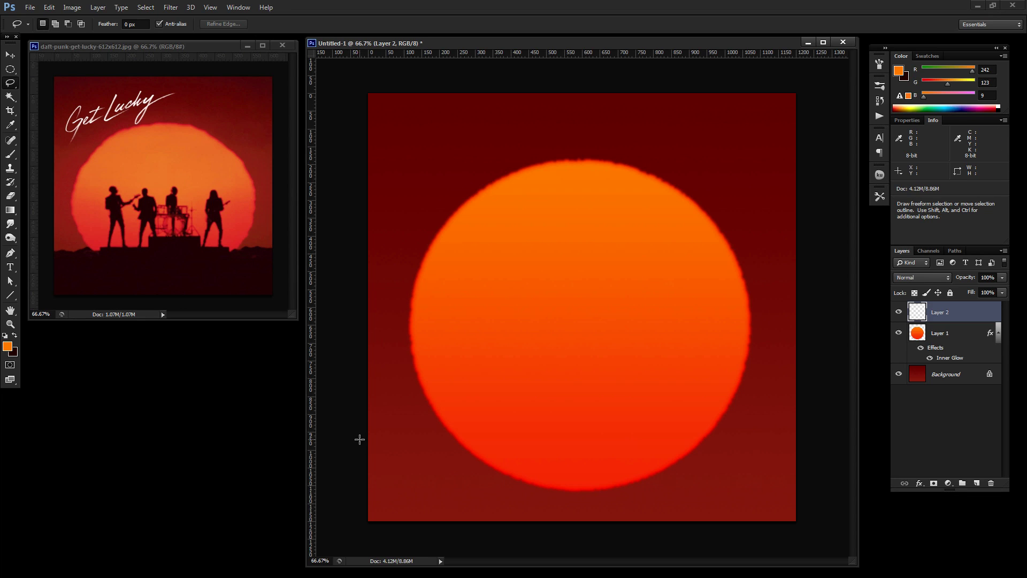
pyautogui.moveTo(368, 438)
pyautogui.mouseDown()
pyautogui.moveTo(801, 440)
pyautogui.moveTo(824, 528)
pyautogui.moveTo(803, 544)
pyautogui.moveTo(354, 553)
pyautogui.moveTo(335, 548)
pyautogui.moveTo(319, 452)
pyautogui.mouseUp()
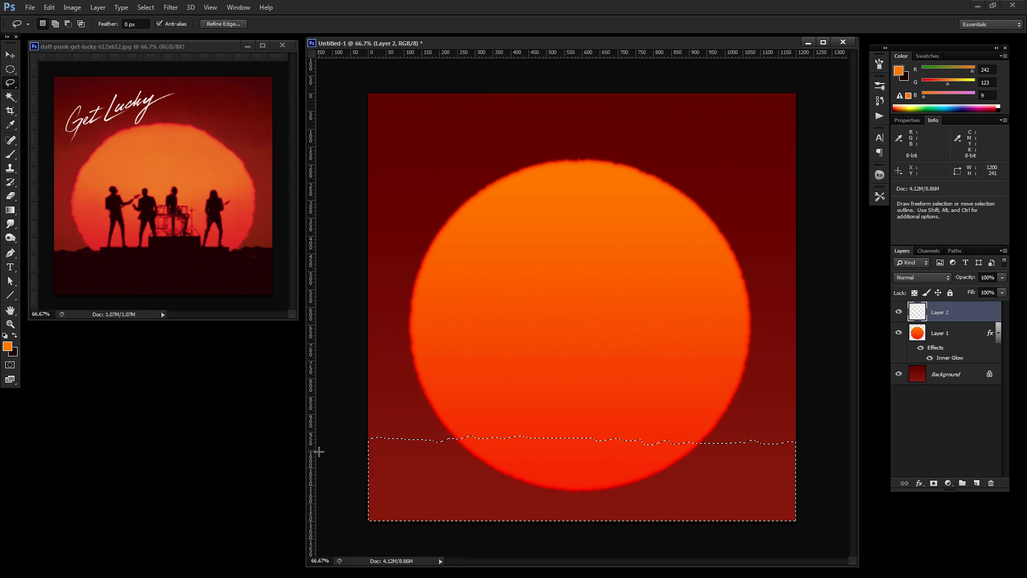
pyautogui.hotkey('ctrl', 'Delete')
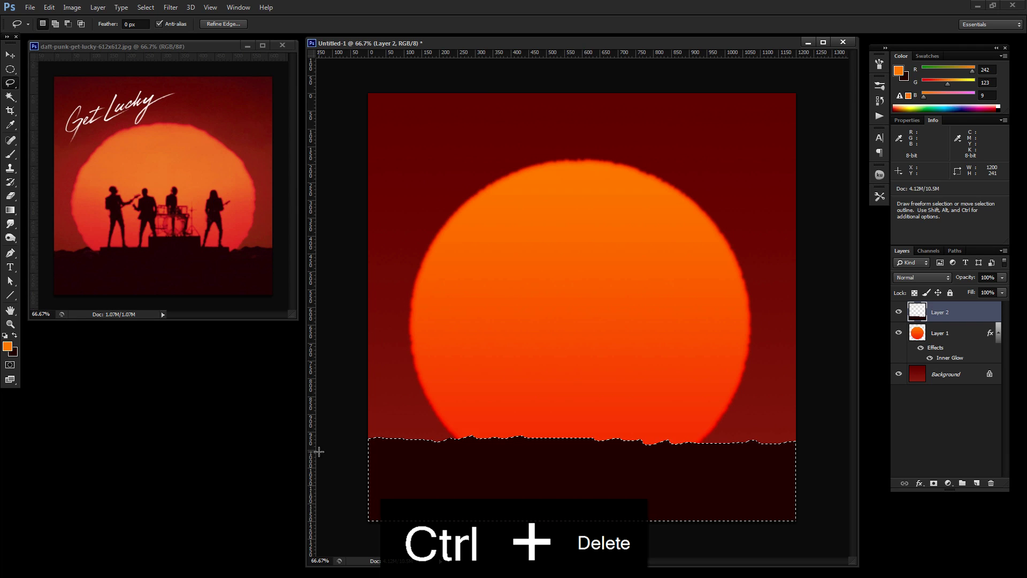
pyautogui.hotkey('ctrl', 'd')
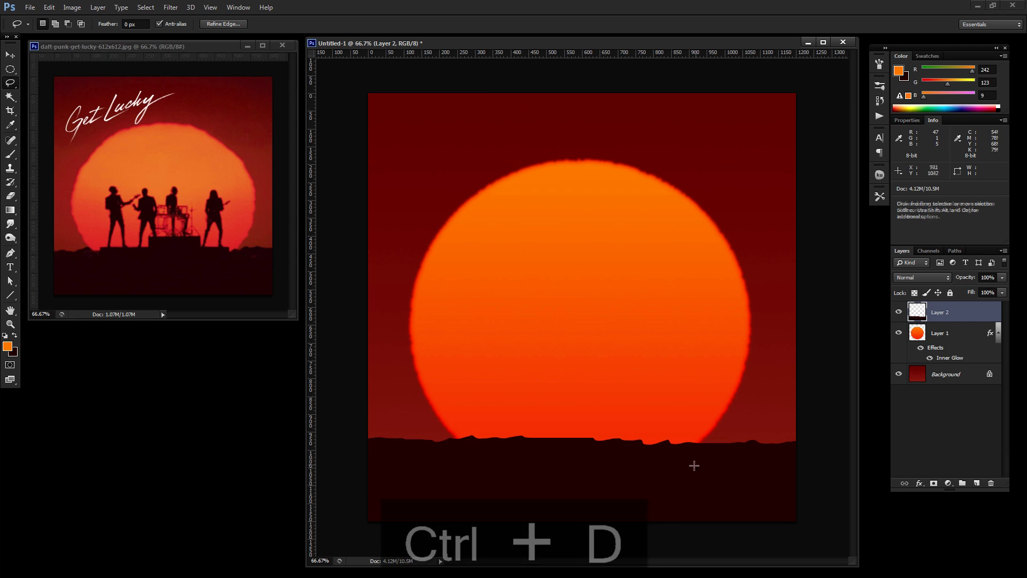
# - Lasso an area about 432 × 161 px over the horizon's middle-right part, fill it with the background colour to add a low hill, and deselect
pyautogui.moveTo(545, 439)
pyautogui.mouseDown()
pyautogui.moveTo(696, 445)
pyautogui.moveTo(691, 461)
pyautogui.moveTo(546, 485)
pyautogui.mouseUp()
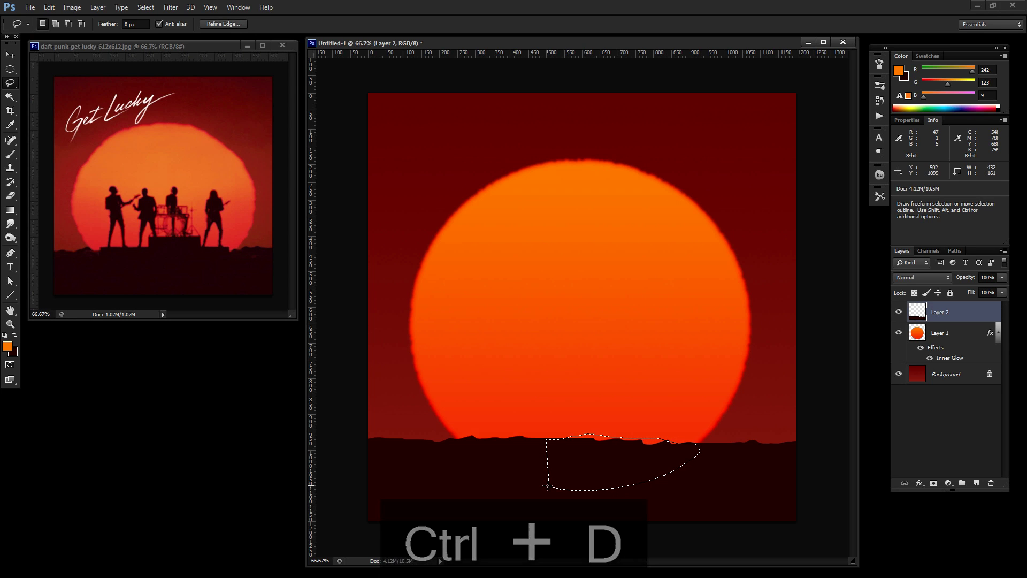
pyautogui.hotkey('ctrl', 'Delete')
pyautogui.hotkey('ctrl', 'd')
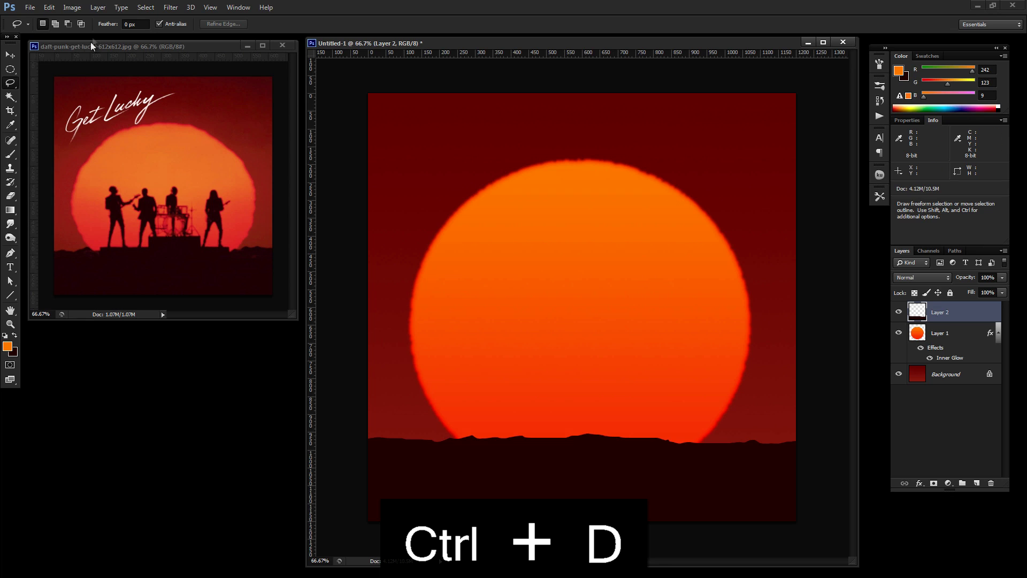
# - Examine the source photo IMG_20130420_114007_500.psd alongside the Get Lucky reference cover, and minimise the photo
pyautogui.click(10, 55)
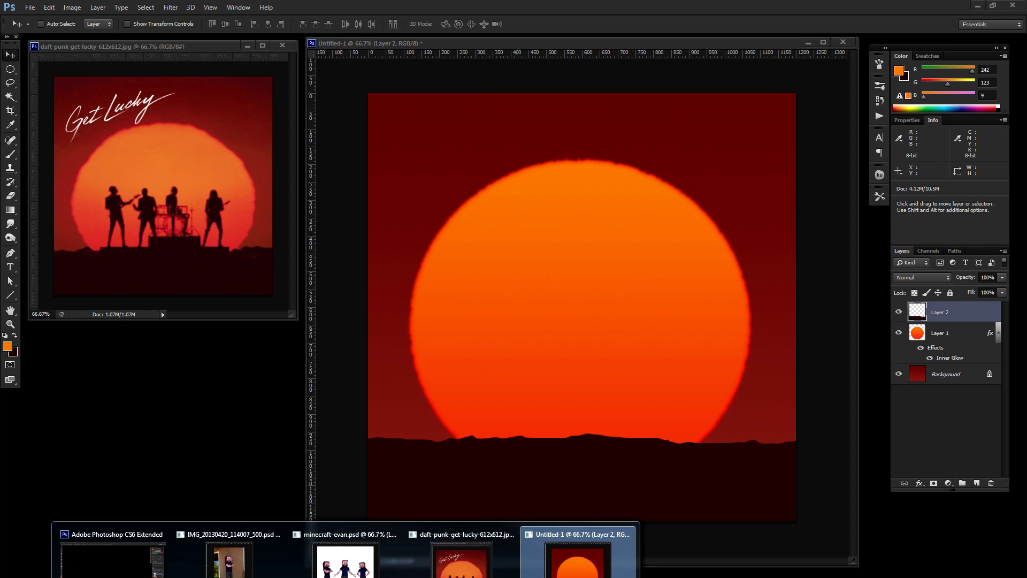
pyautogui.click(232, 562)
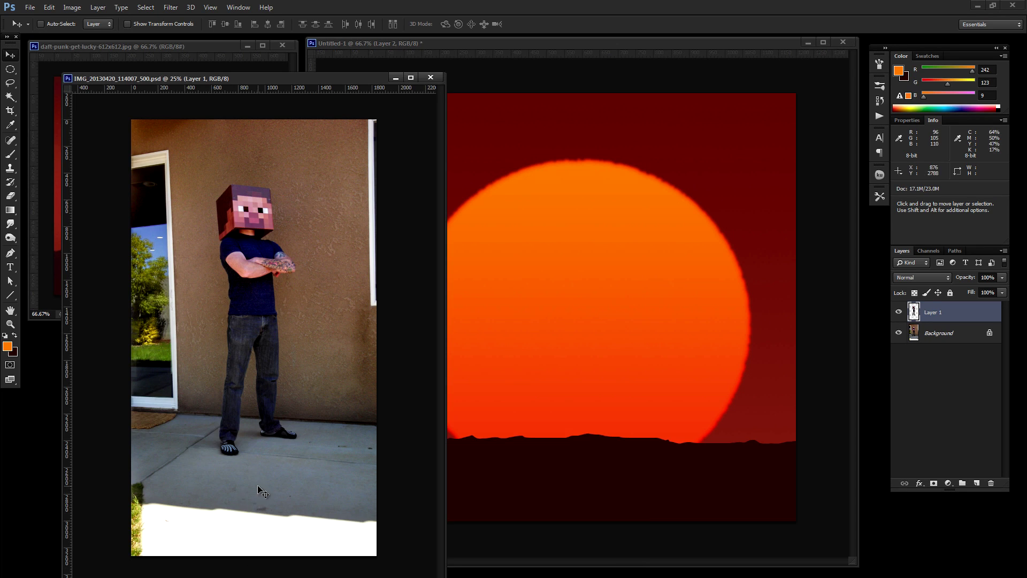
pyautogui.moveTo(304, 80); pyautogui.dragTo(589, 80)
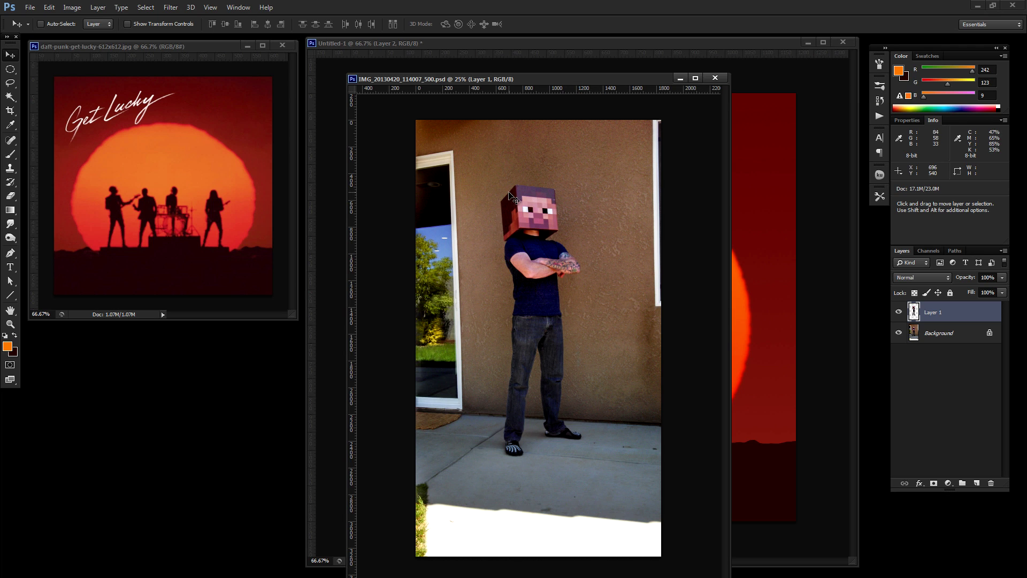
pyautogui.moveTo(433, 80); pyautogui.dragTo(245, 76)
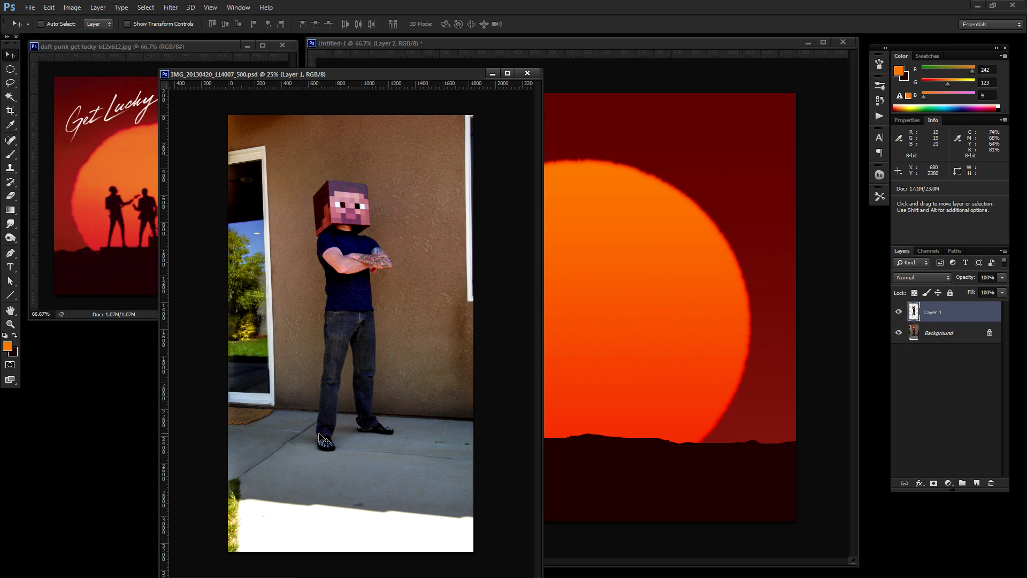
pyautogui.click(153, 223)
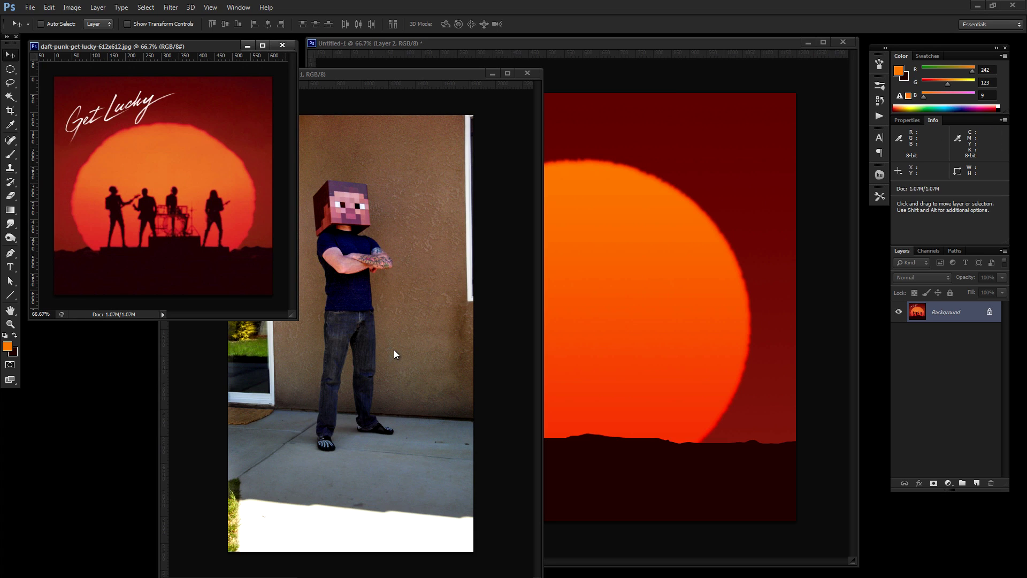
pyautogui.click(377, 74)
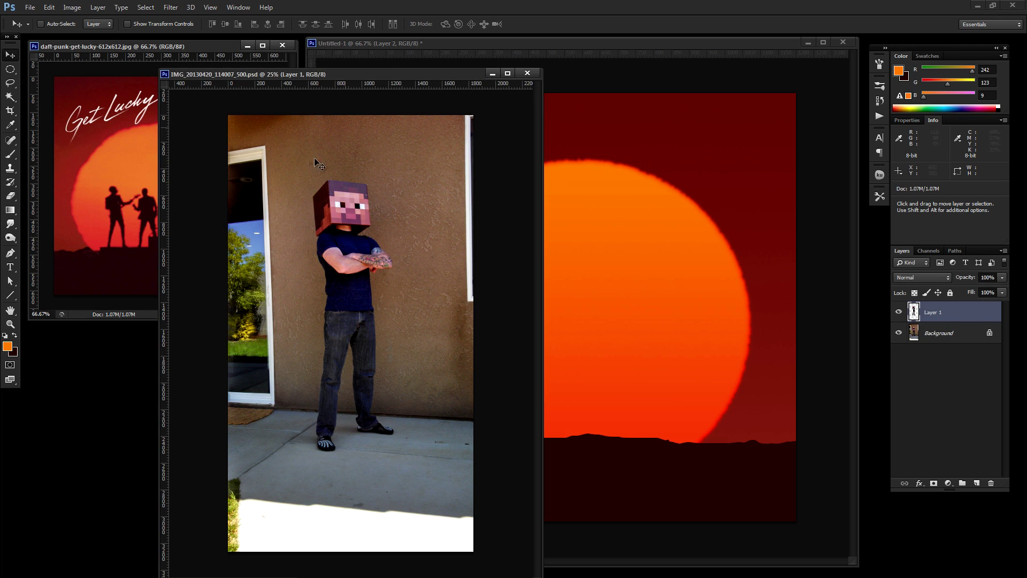
pyautogui.click(492, 72)
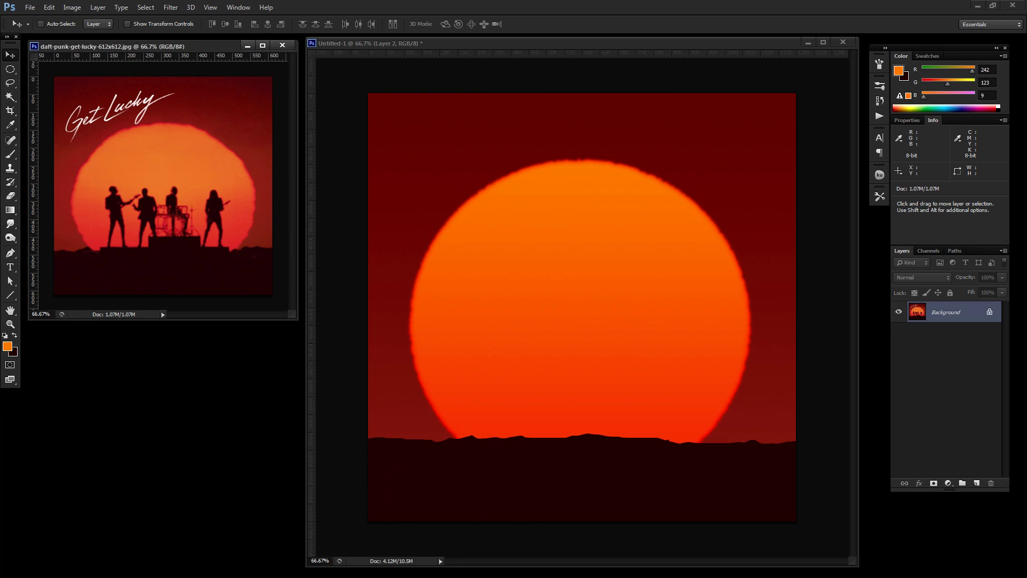
# - Bring up the PSD with the three cut-out Minecraft-headed figures and move its window partly clear of the artwork
pyautogui.click(229, 551)
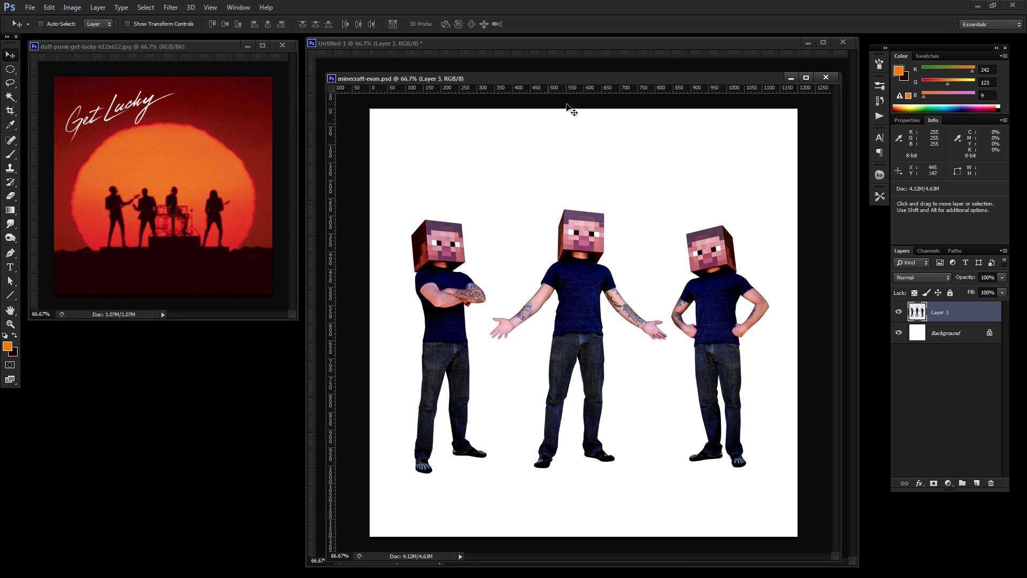
pyautogui.moveTo(549, 77); pyautogui.dragTo(311, 72)
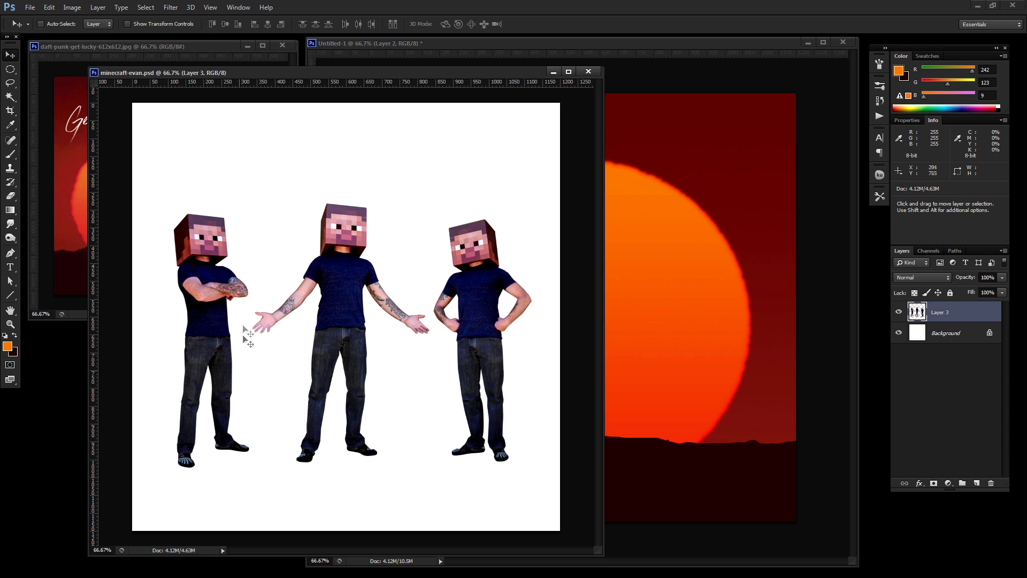
# - In IMG_20130420_114007_500.psd, trace a closed Pen tool path around the man's shoulder and upper arm at 100% zoom
pyautogui.moveTo(342, 575)
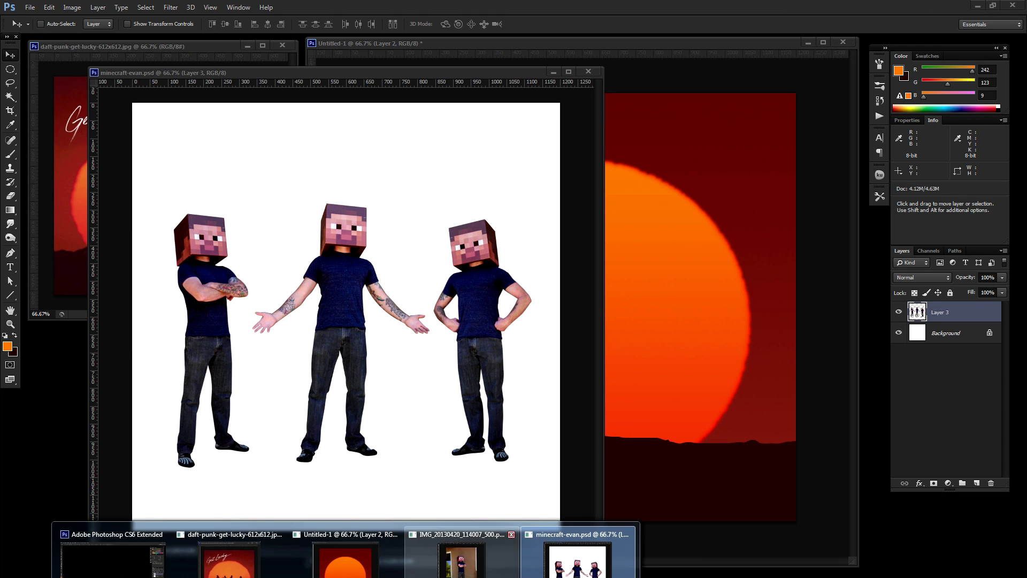
pyautogui.click(461, 559)
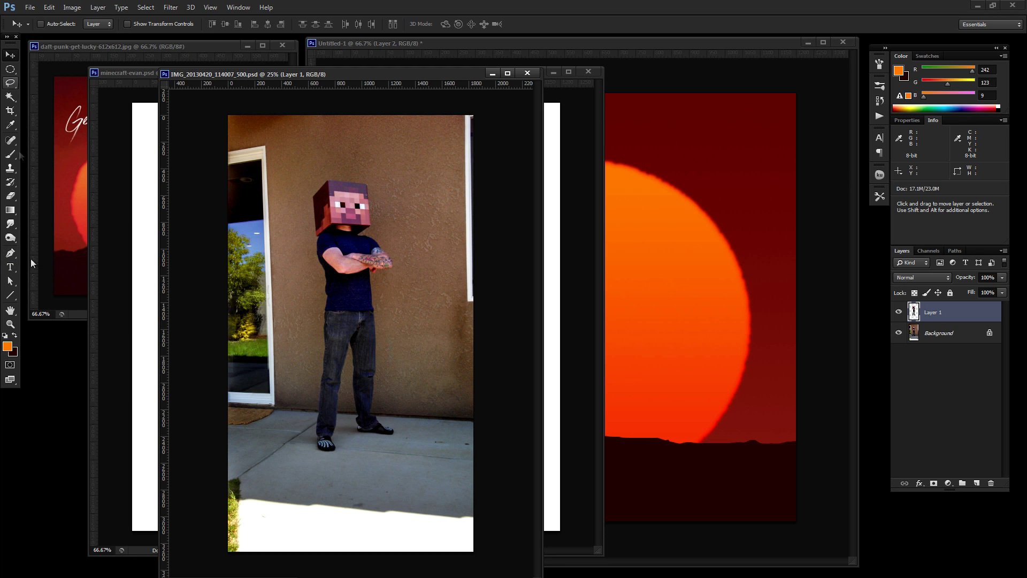
pyautogui.click(10, 324)
pyautogui.click(337, 321)
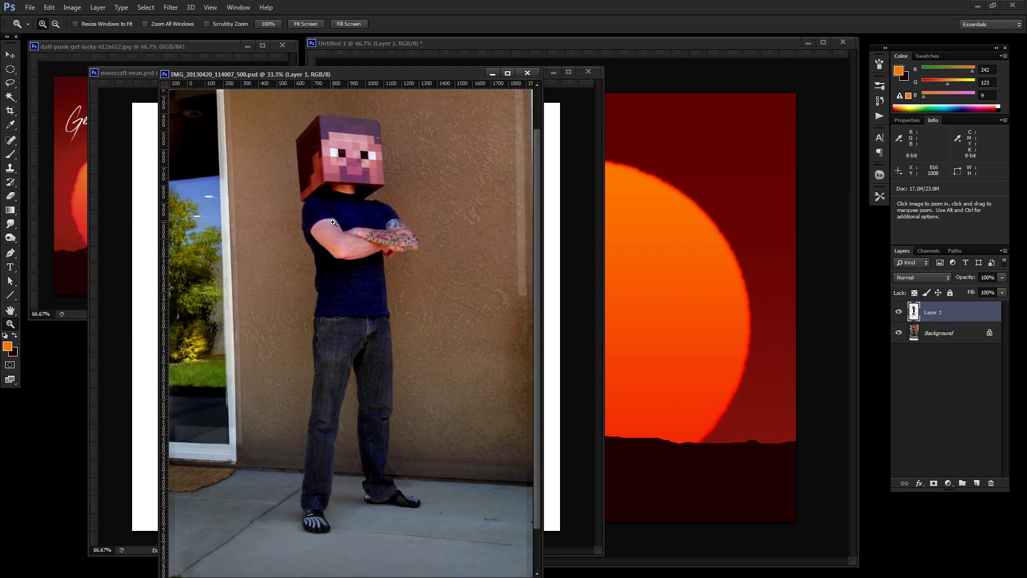
pyautogui.click(333, 222)
pyautogui.click(321, 240)
pyautogui.scroll(2, 305, 275)
pyautogui.click(305, 275)
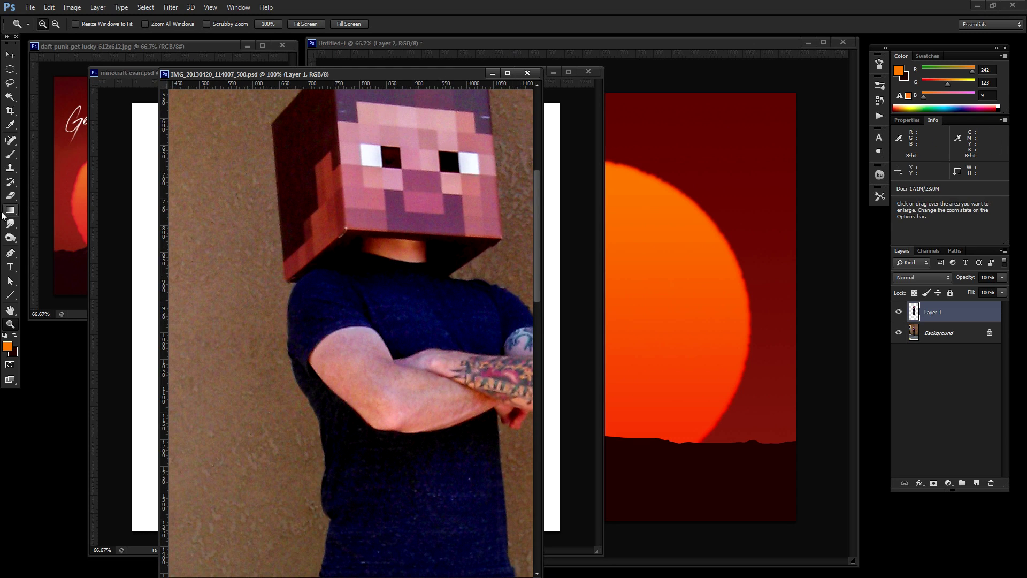
pyautogui.click(10, 253)
pyautogui.click(296, 283)
pyautogui.moveTo(288, 337); pyautogui.dragTo(325, 443)
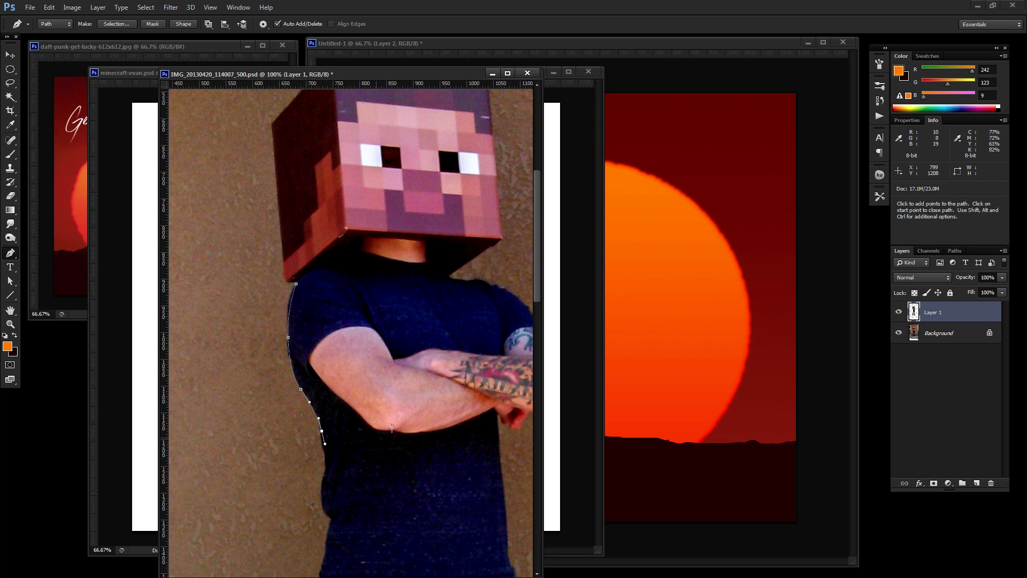
pyautogui.click(418, 396)
pyautogui.click(405, 300)
pyautogui.click(296, 284)
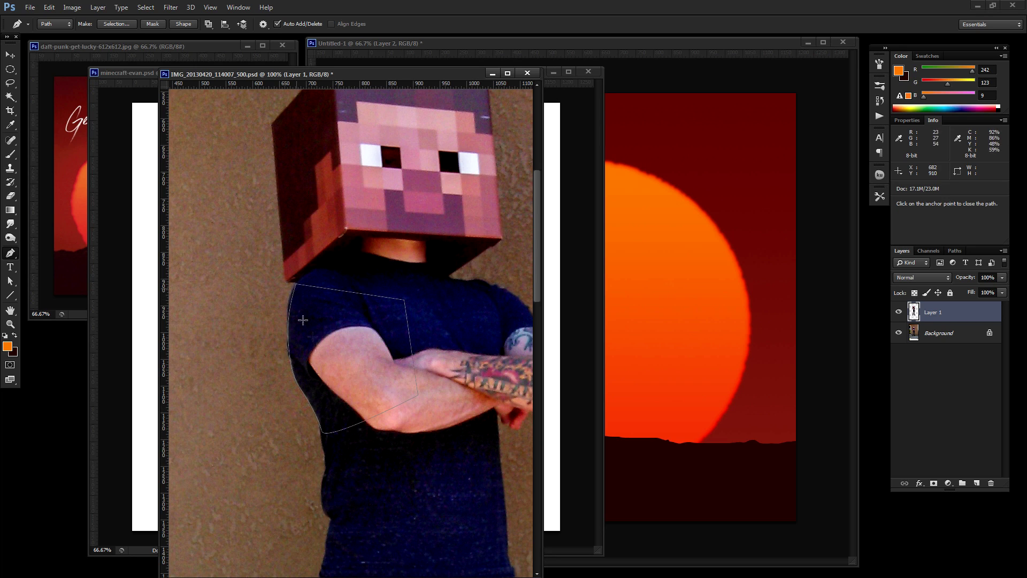
# - Convert the path around the man's arm into a new selection and deselect it
pyautogui.rightClick(387, 324)
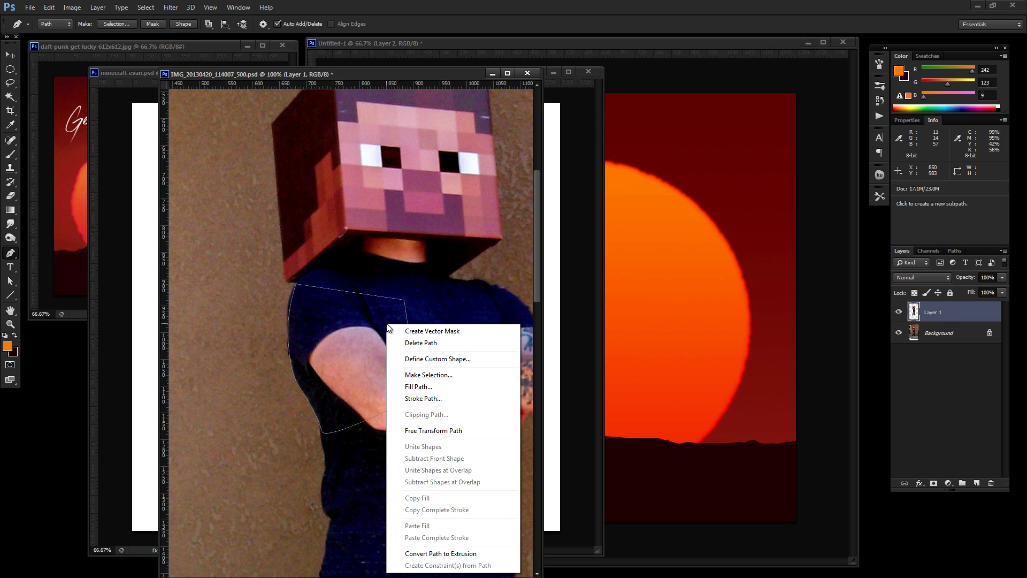
pyautogui.click(428, 374)
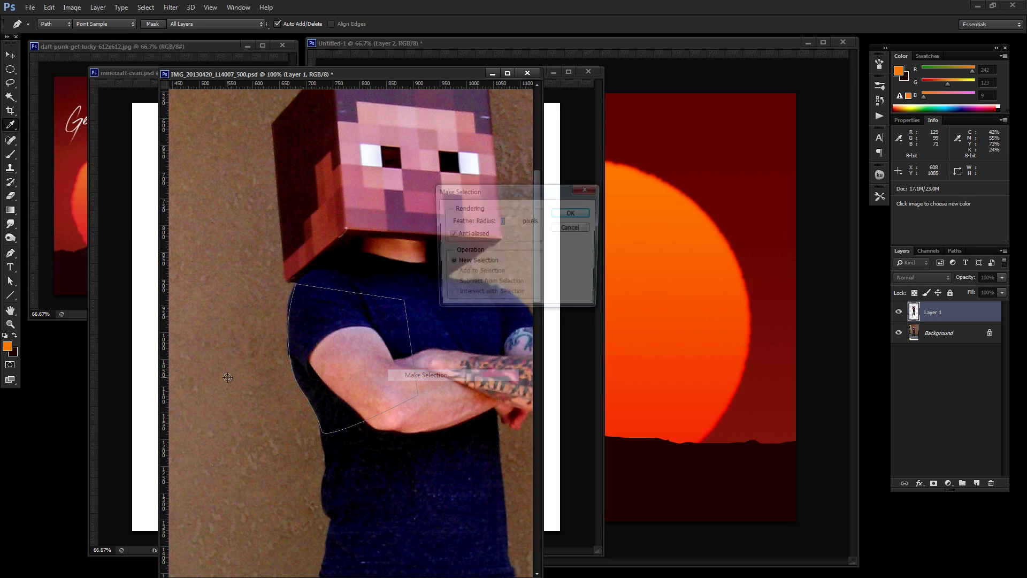
pyautogui.click(569, 214)
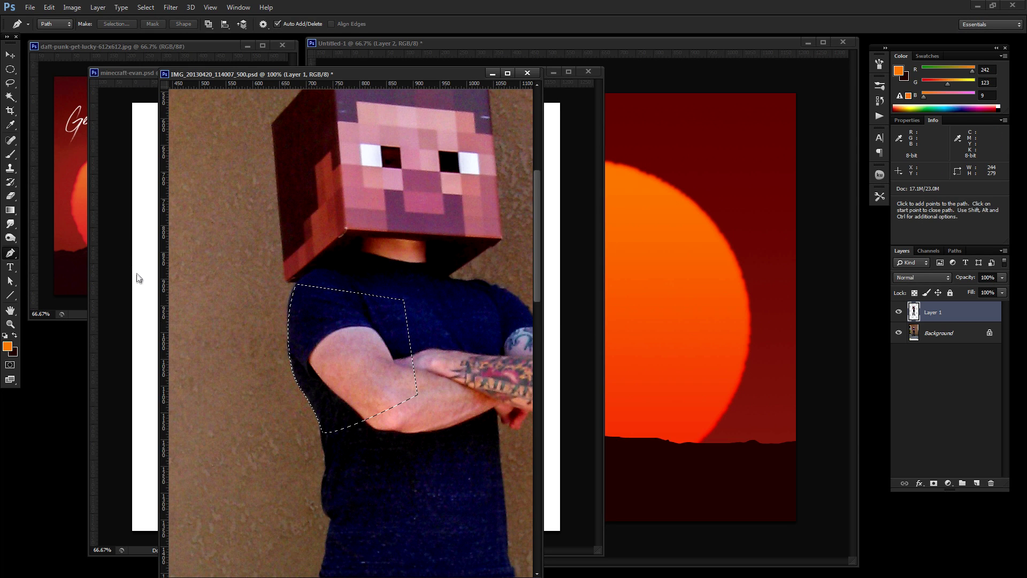
pyautogui.press('ctrl')
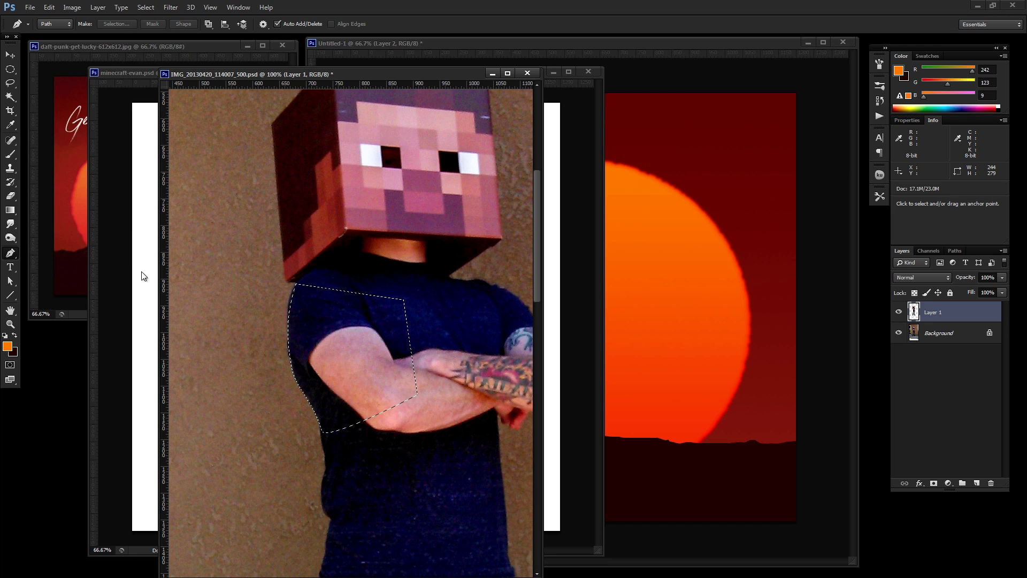
pyautogui.hotkey('ctrl', 'd')
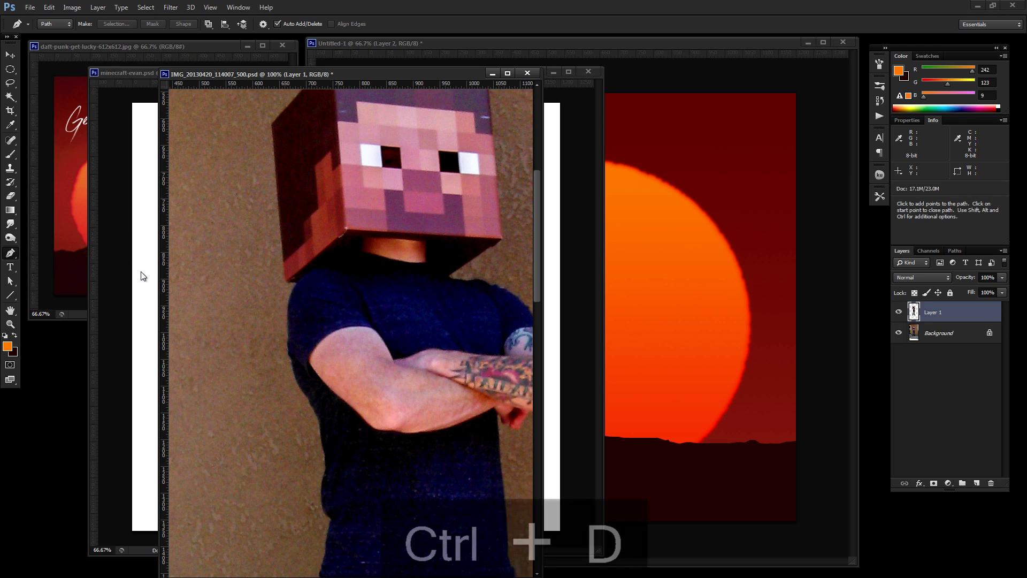
# - Close the source photo and copy the layer with the three figures into the artwork, standing them across the sun with feet below the horizon
pyautogui.click(527, 72)
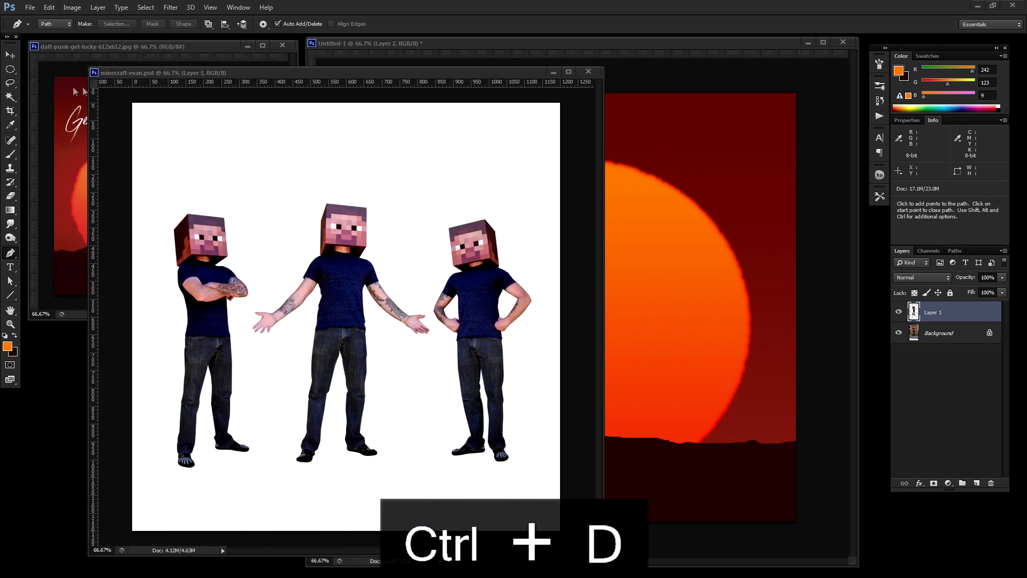
pyautogui.click(10, 55)
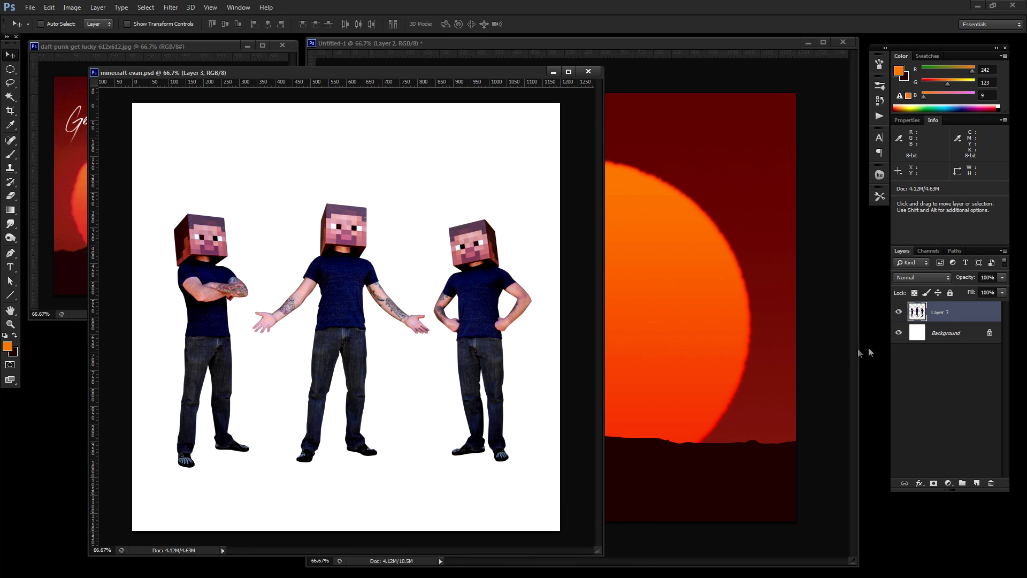
pyautogui.moveTo(944, 313); pyautogui.dragTo(602, 335)
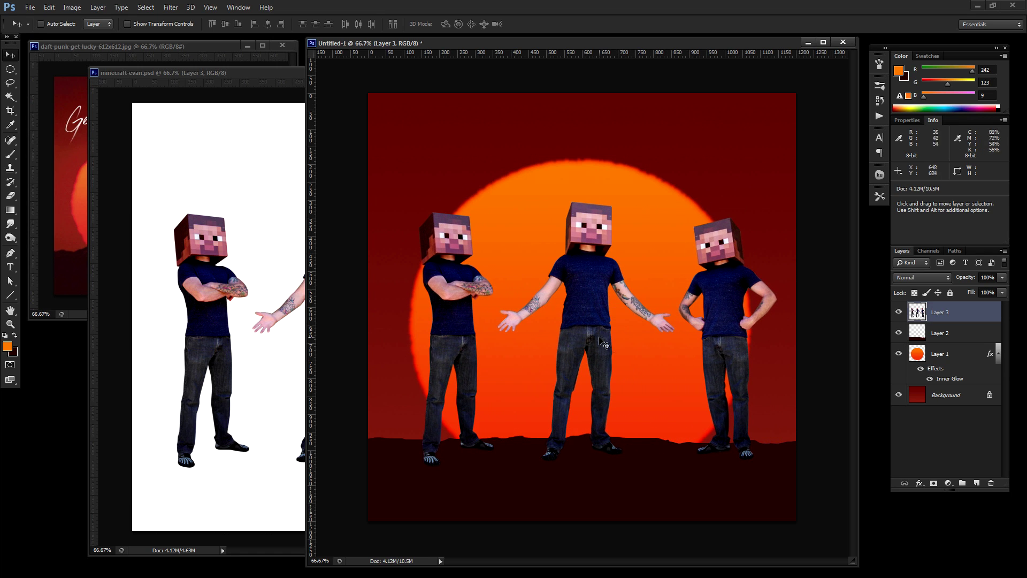
# - Scale the three-figure layer to about 71.7%, standing the figures on the horizon within the sun, and close minecraft-evan.psd
pyautogui.click(85, 220)
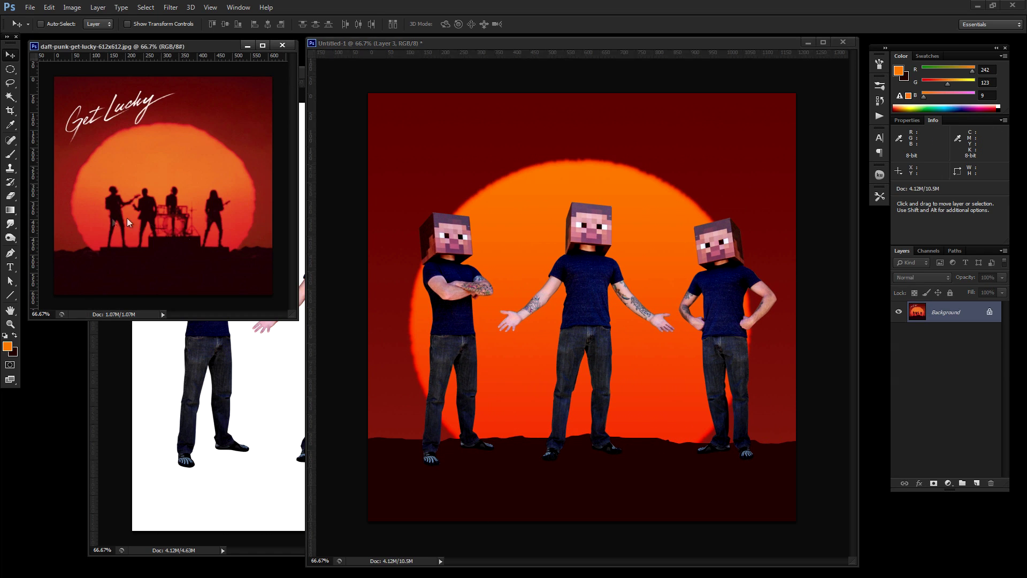
pyautogui.click(526, 42)
pyautogui.click(525, 138)
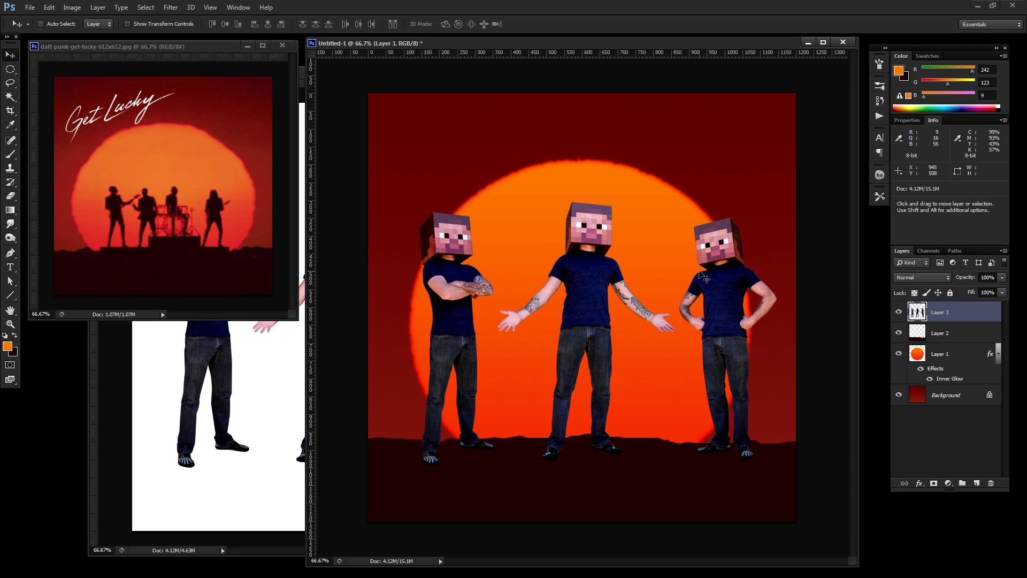
pyautogui.hotkey('ctrl', 't')
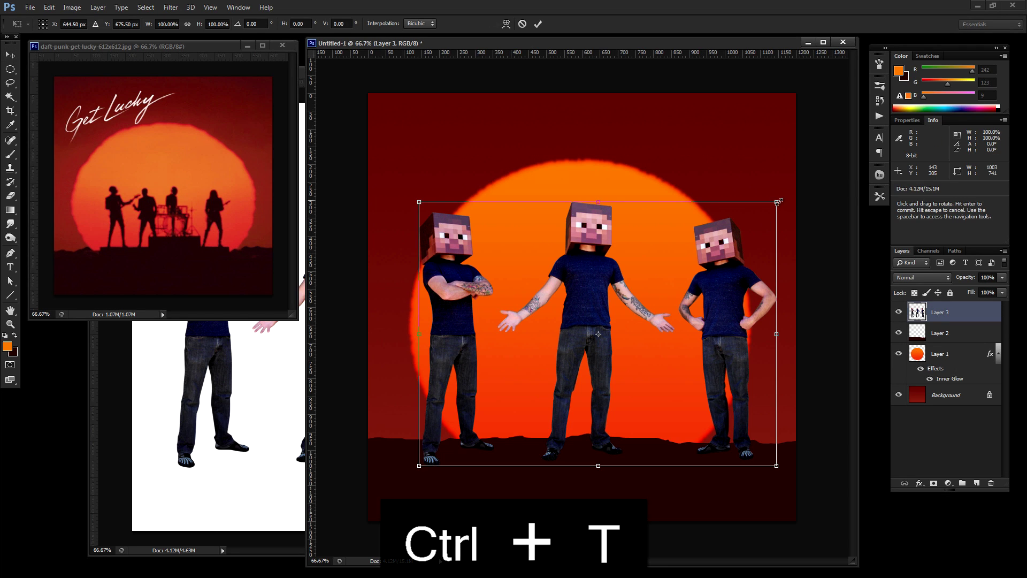
pyautogui.moveTo(785, 205); pyautogui.dragTo(725, 239)
pyautogui.moveTo(695, 278); pyautogui.dragTo(681, 306)
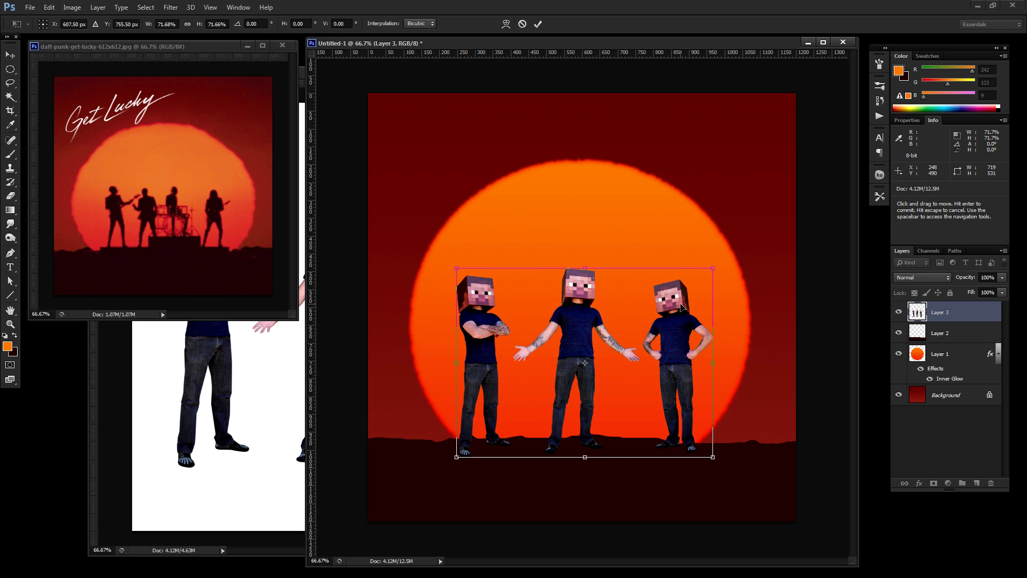
pyautogui.press('Return')
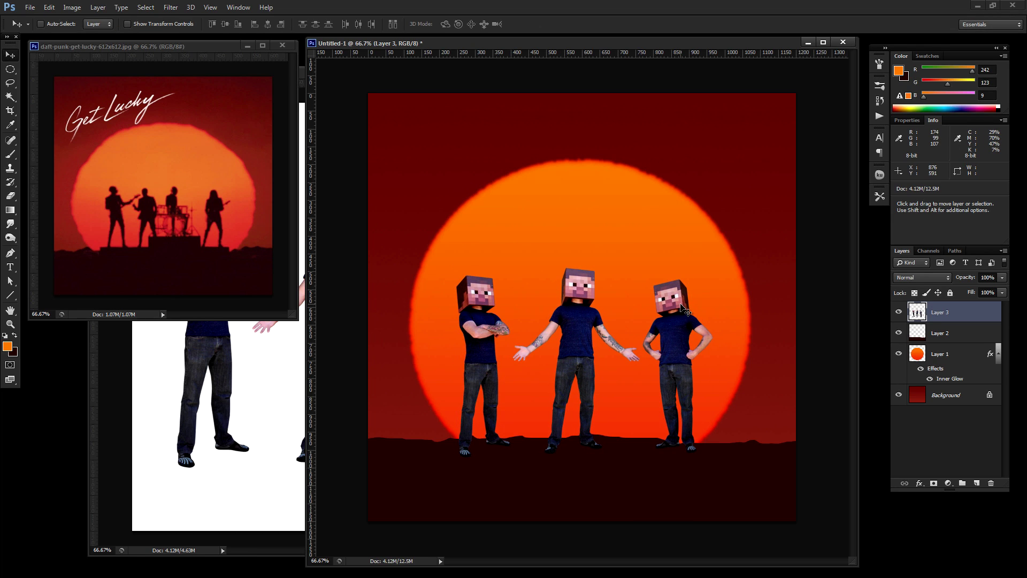
pyautogui.click(232, 373)
pyautogui.click(591, 71)
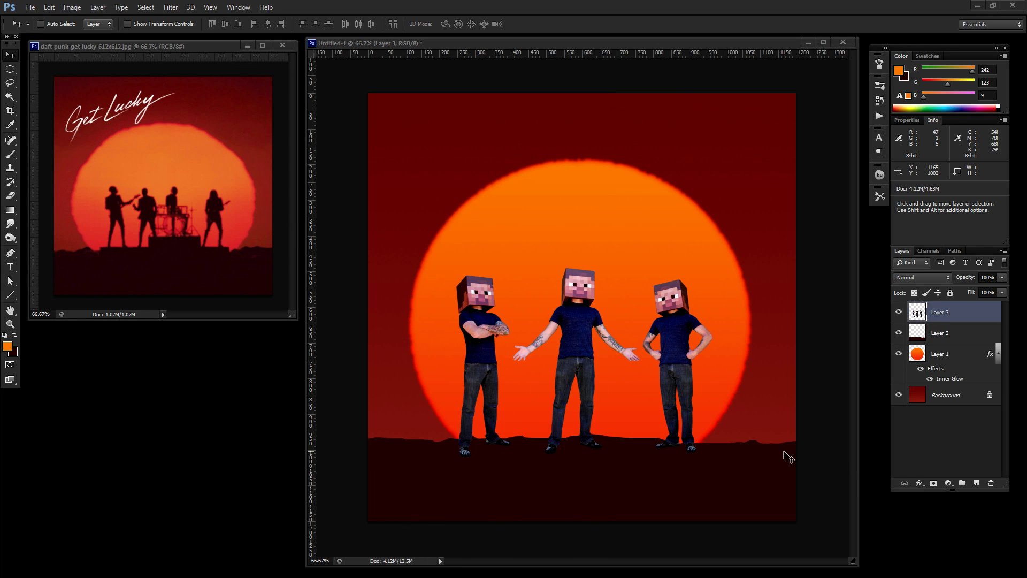
# - Add a Color Overlay effect in #2f0105 to the layer with the three figures, turning them into dark silhouettes
pyautogui.click(920, 485)
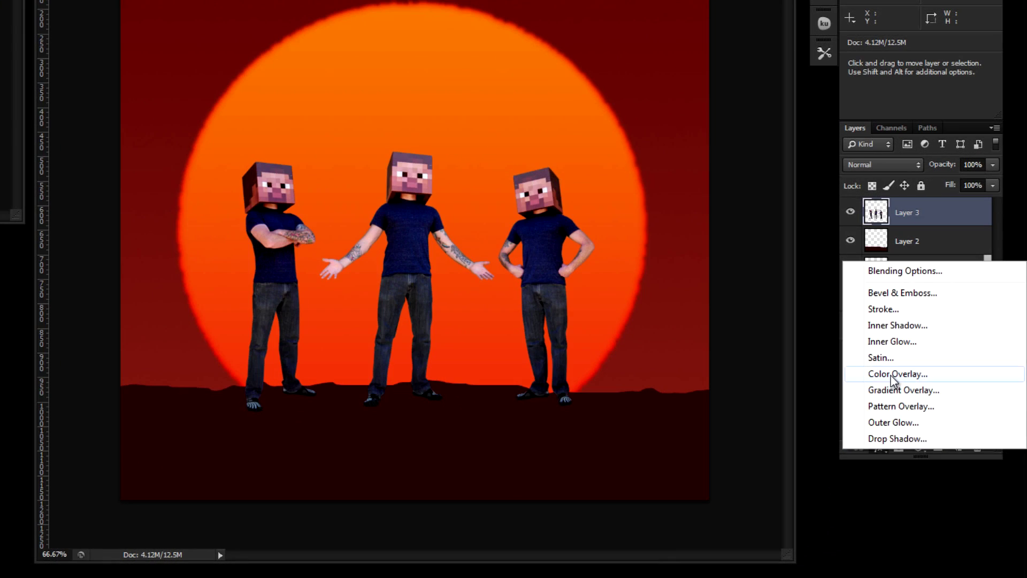
pyautogui.click(931, 427)
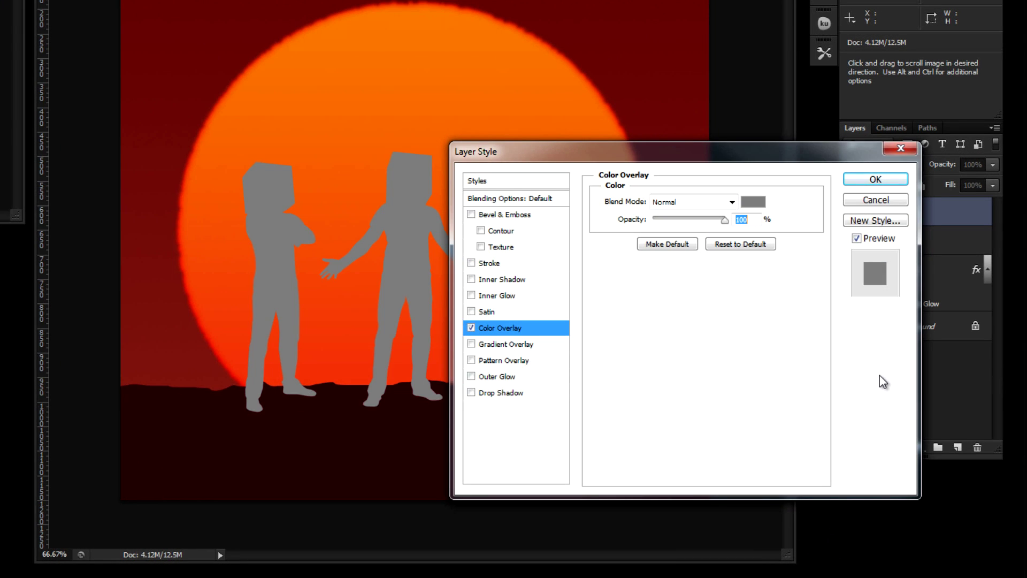
pyautogui.click(752, 203)
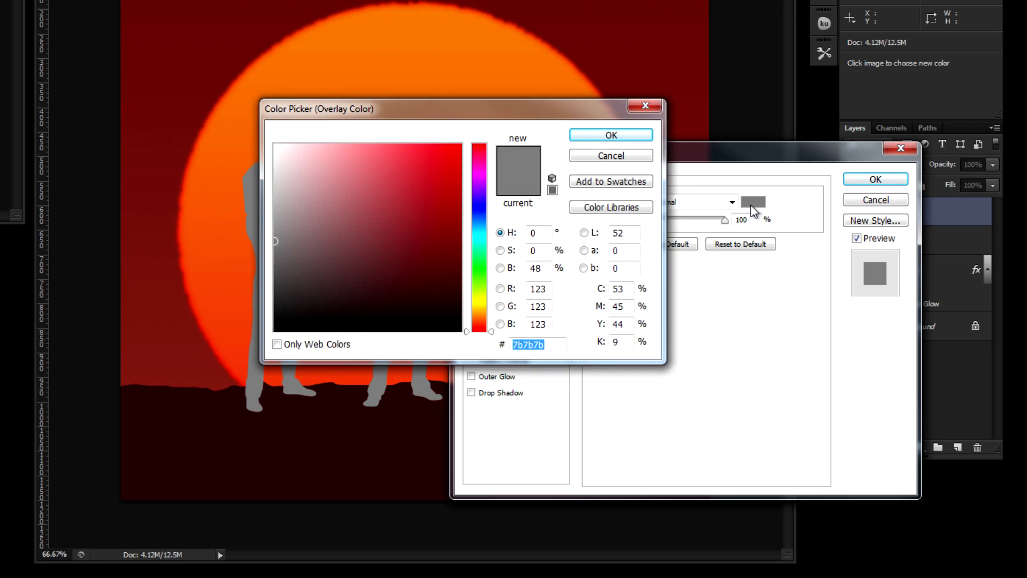
pyautogui.moveTo(534, 114); pyautogui.dragTo(807, 62)
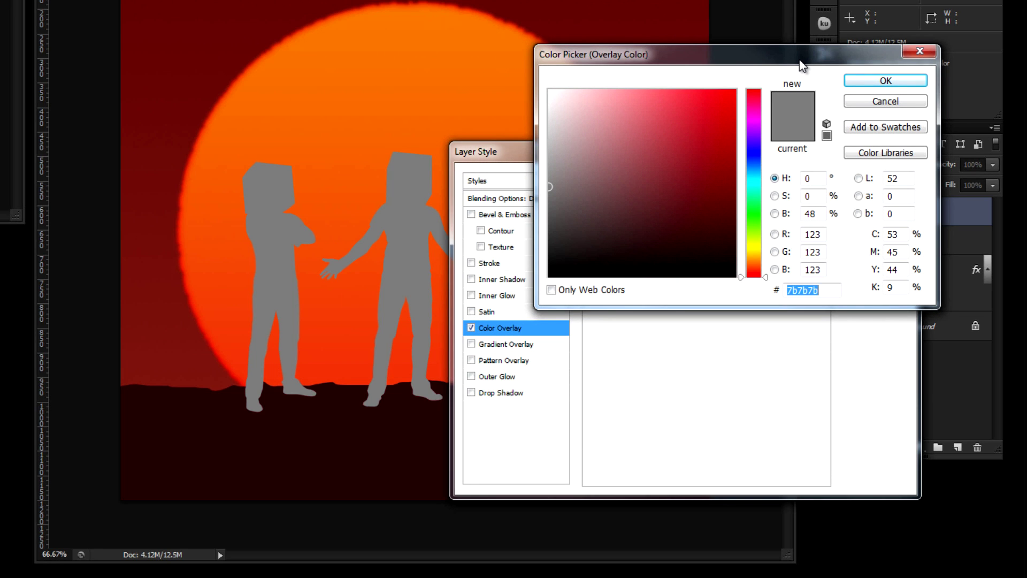
pyautogui.write('2')
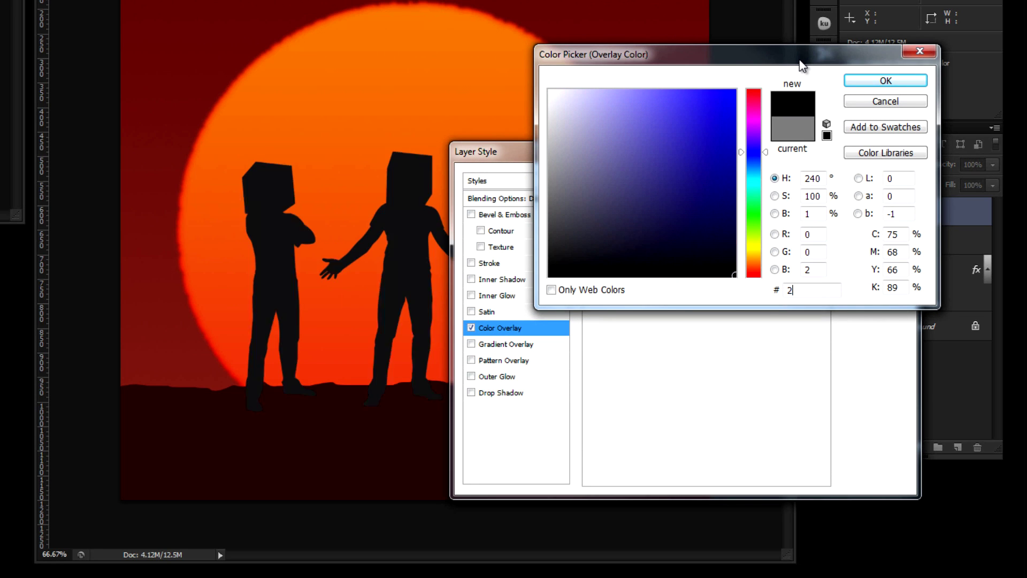
pyautogui.write('f0')
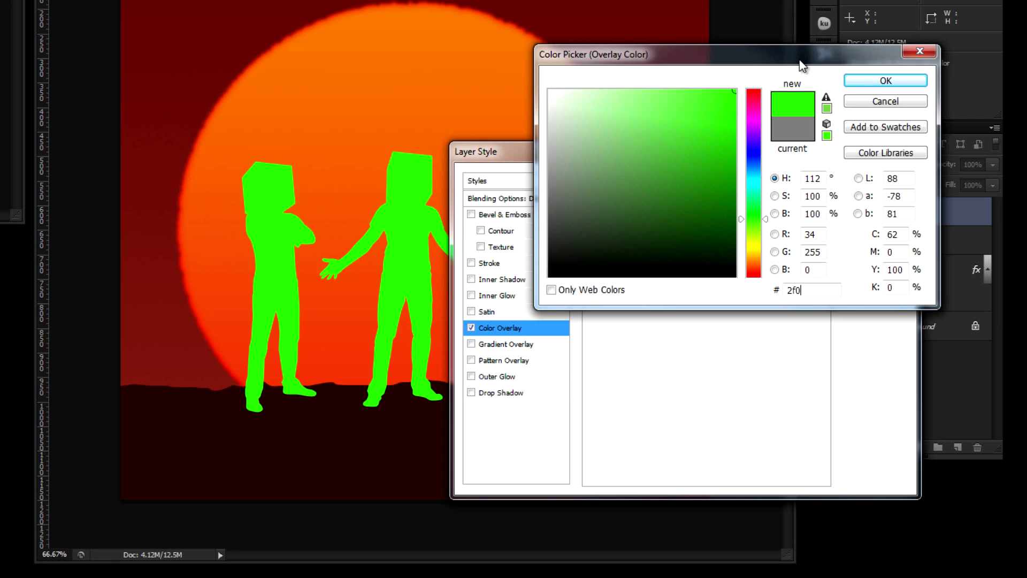
pyautogui.write('105')
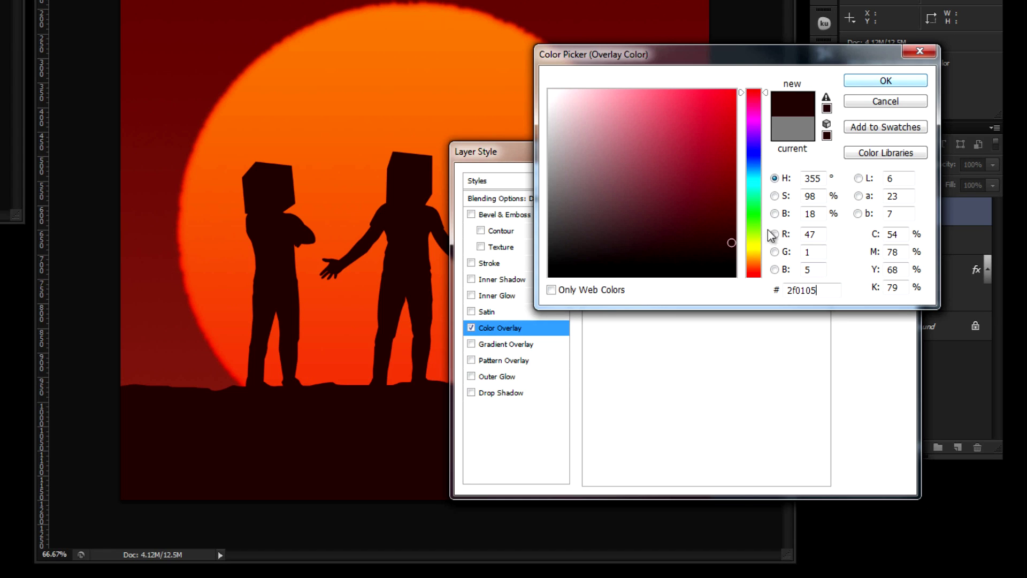
pyautogui.click(853, 86)
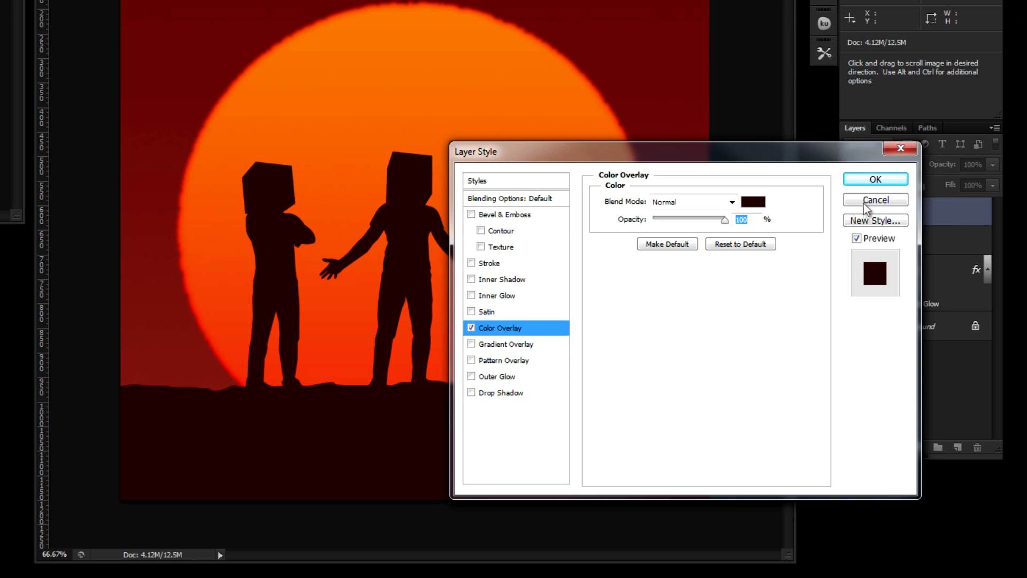
pyautogui.click(874, 179)
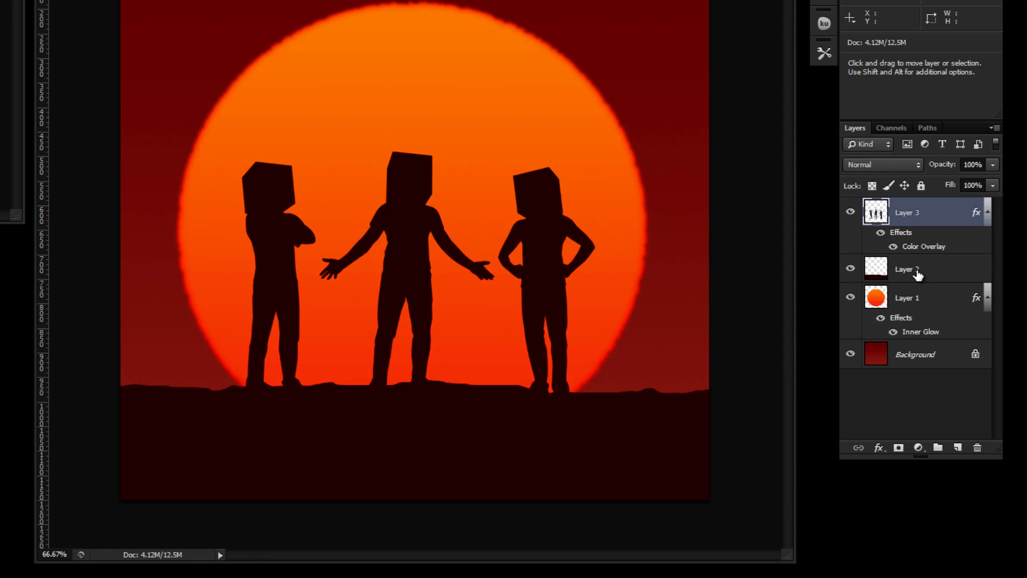
# - Merge the figures layer with the ground layer and load the merged layer's outline as a selection in Quick Mask mode
pyautogui.keyDown('shift'); pyautogui.click(922, 269); pyautogui.keyUp('shift')
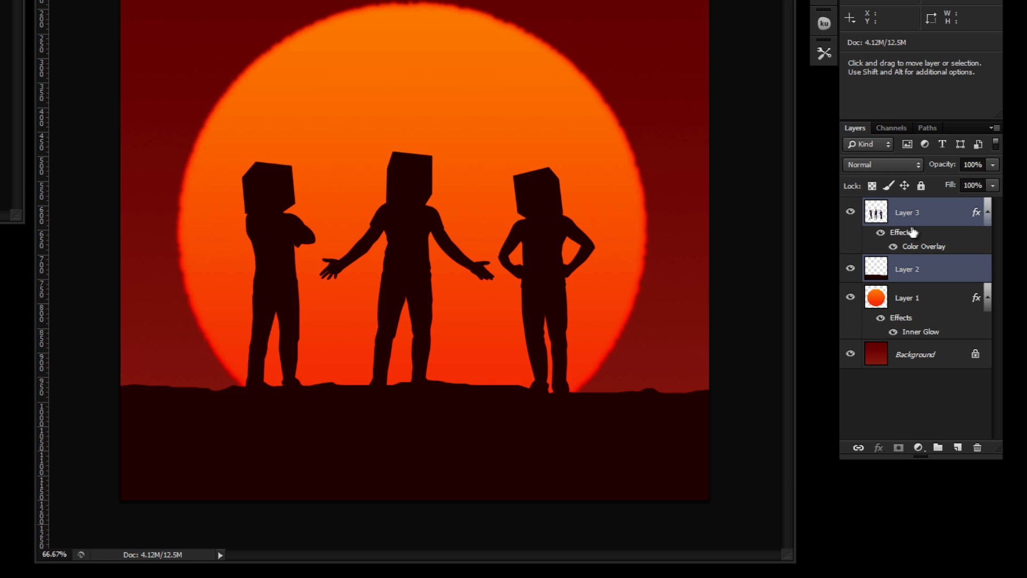
pyautogui.hotkey('ctrl', 'e')
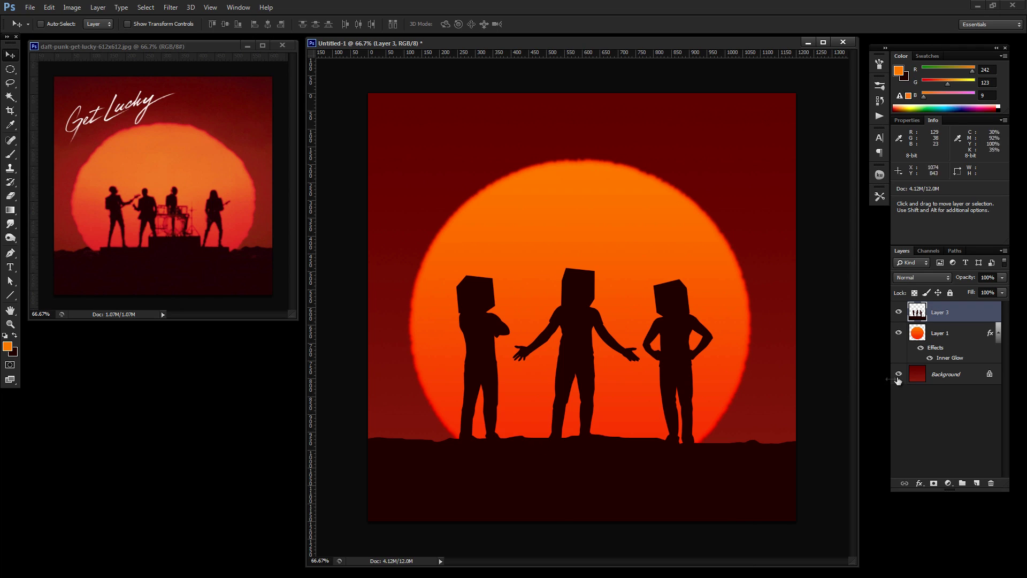
pyautogui.keyDown('ctrl'); pyautogui.click(917, 314); pyautogui.keyUp('ctrl')
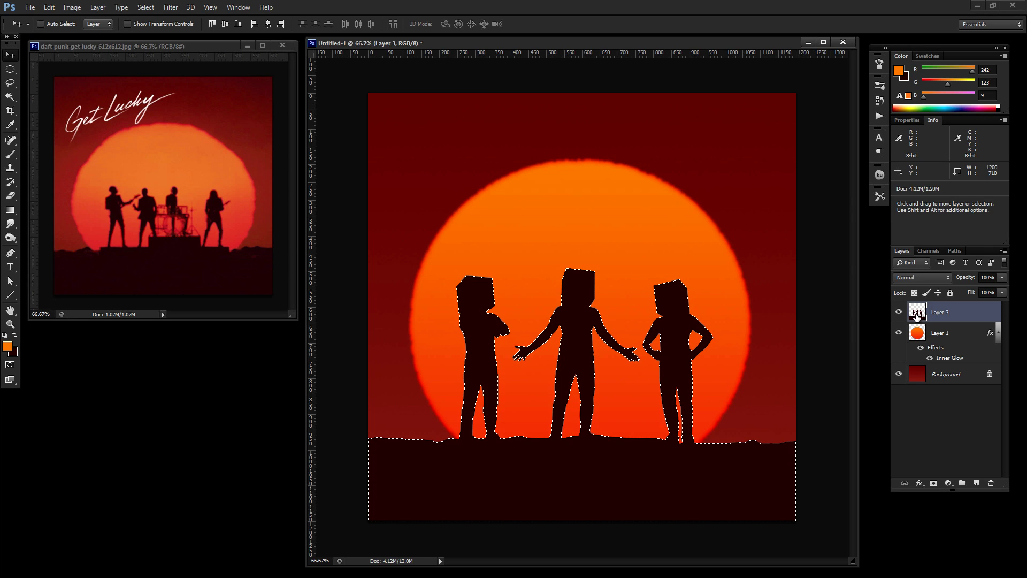
pyautogui.click(11, 365)
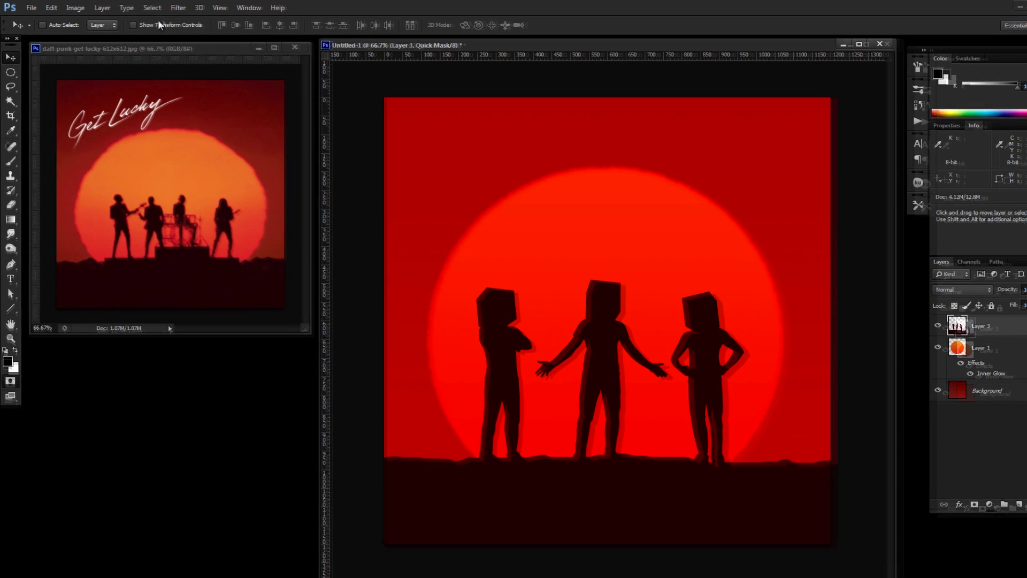
# - Roughen the edges of the Quick Mask with the Crystallize filter at a cell size of 4
pyautogui.click(165, 7)
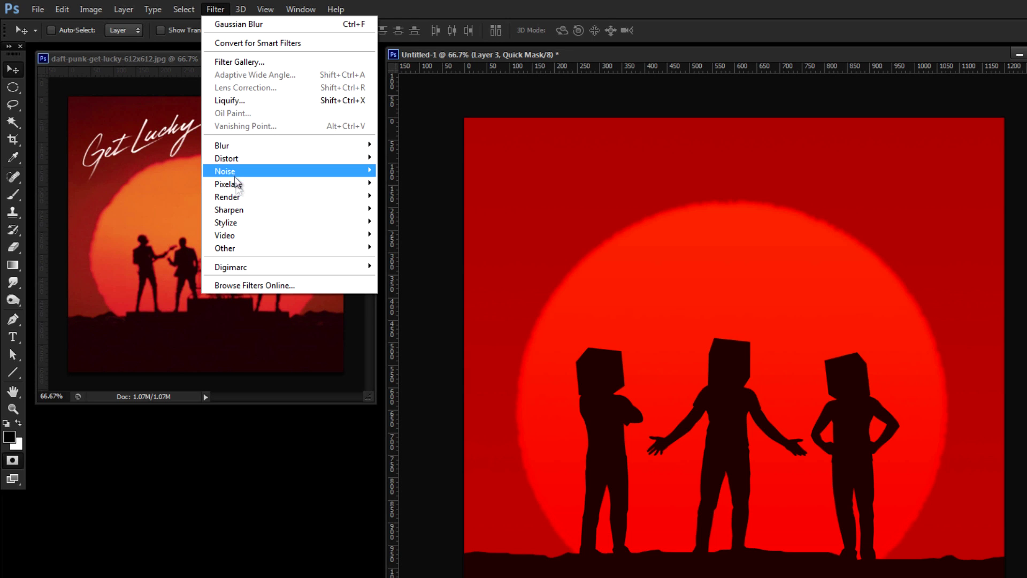
pyautogui.moveTo(236, 184)
pyautogui.click(178, 197)
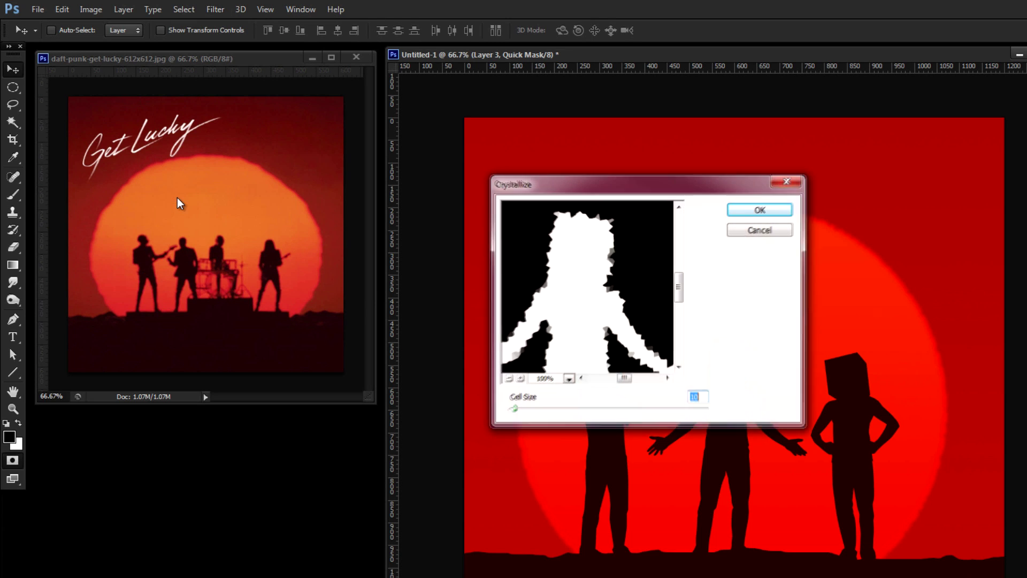
pyautogui.moveTo(686, 178); pyautogui.dragTo(944, 114)
pyautogui.moveTo(841, 189); pyautogui.dragTo(825, 221)
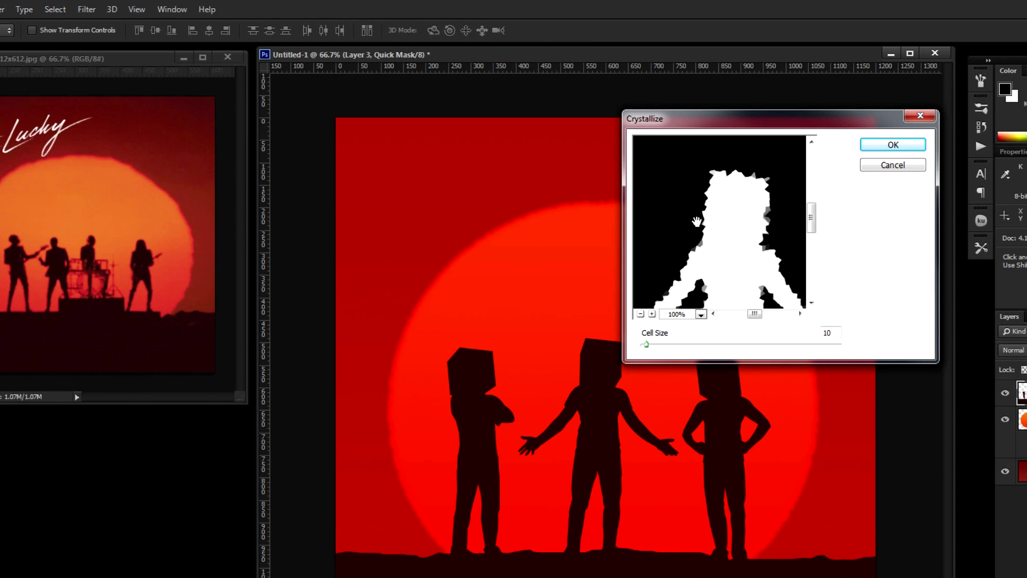
pyautogui.doubleClick(832, 332)
pyautogui.write('4')
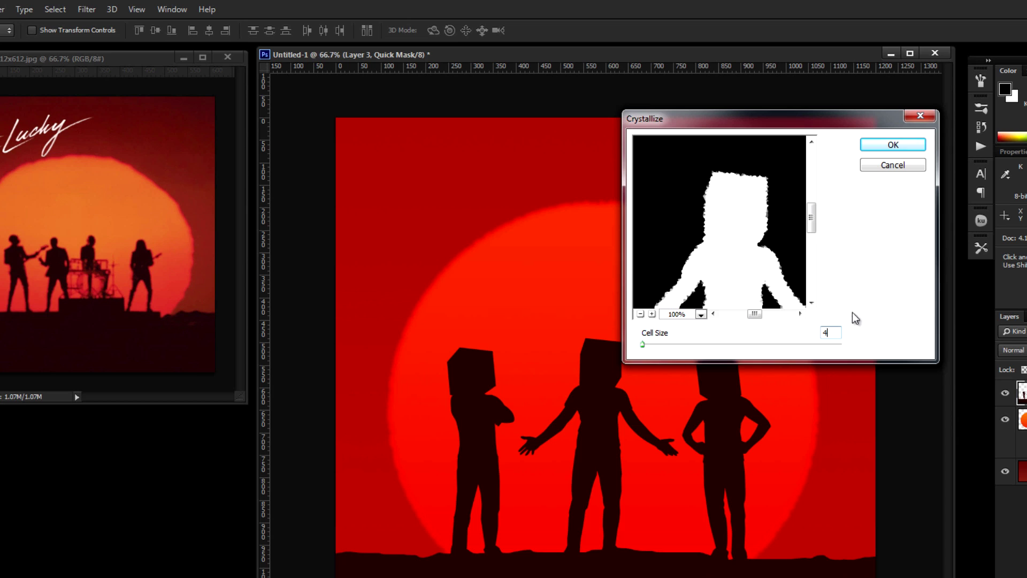
pyautogui.click(869, 149)
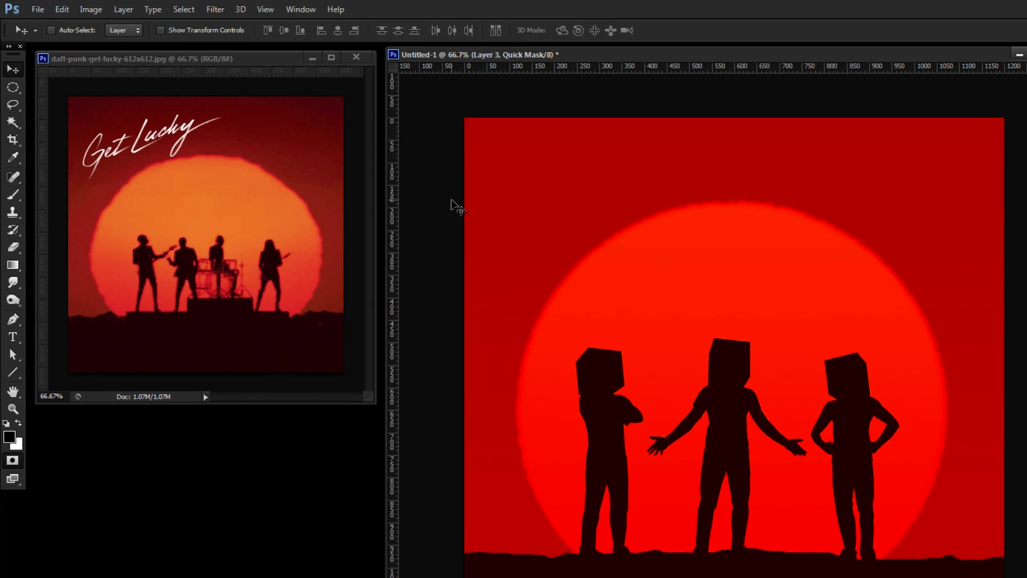
# - Invert the Quick Mask, convert it back to a selection to trim the silhouettes' edges on the merged layer, and deselect
pyautogui.click(92, 10)
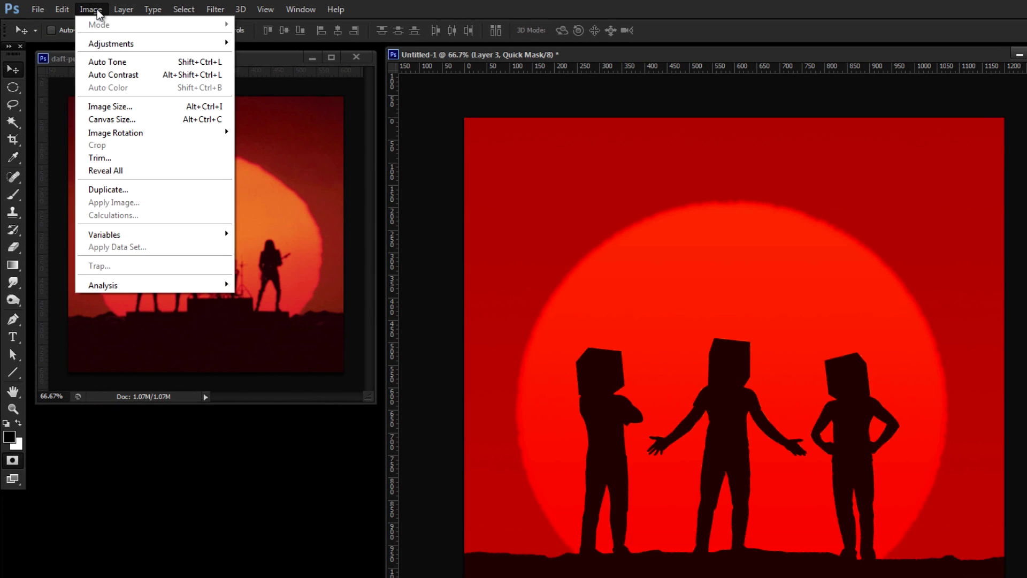
pyautogui.moveTo(144, 46)
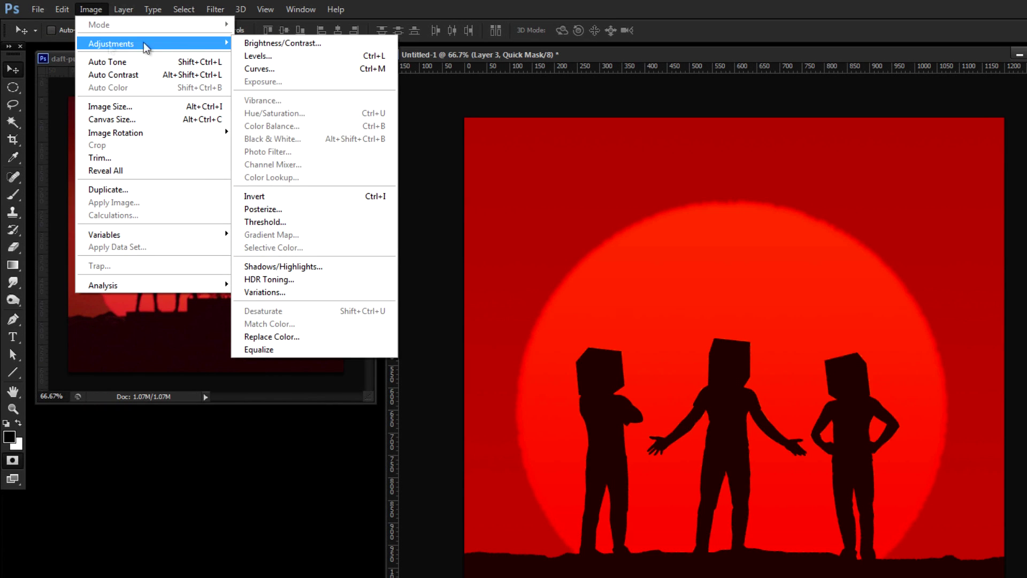
pyautogui.click(284, 193)
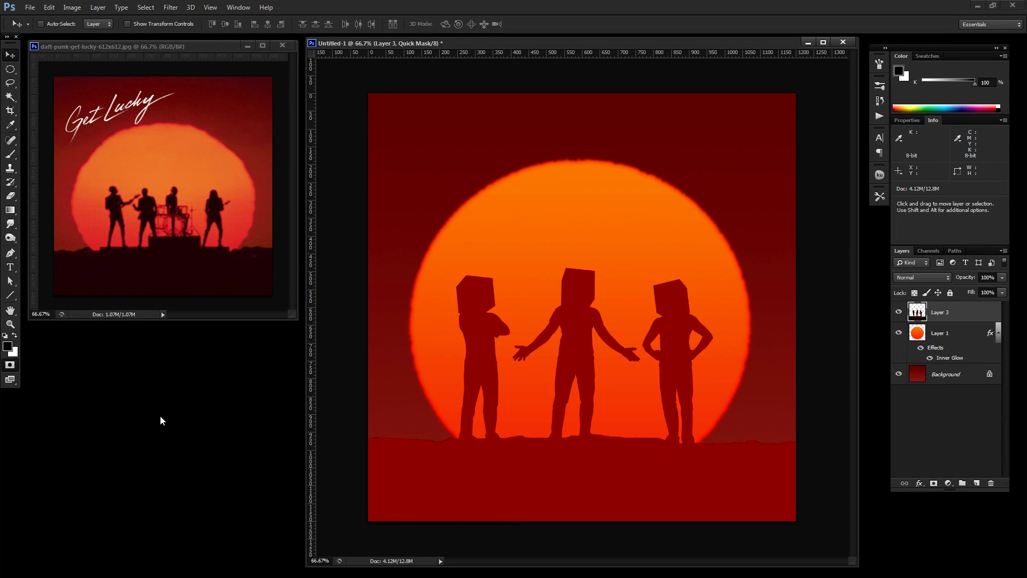
pyautogui.click(11, 366)
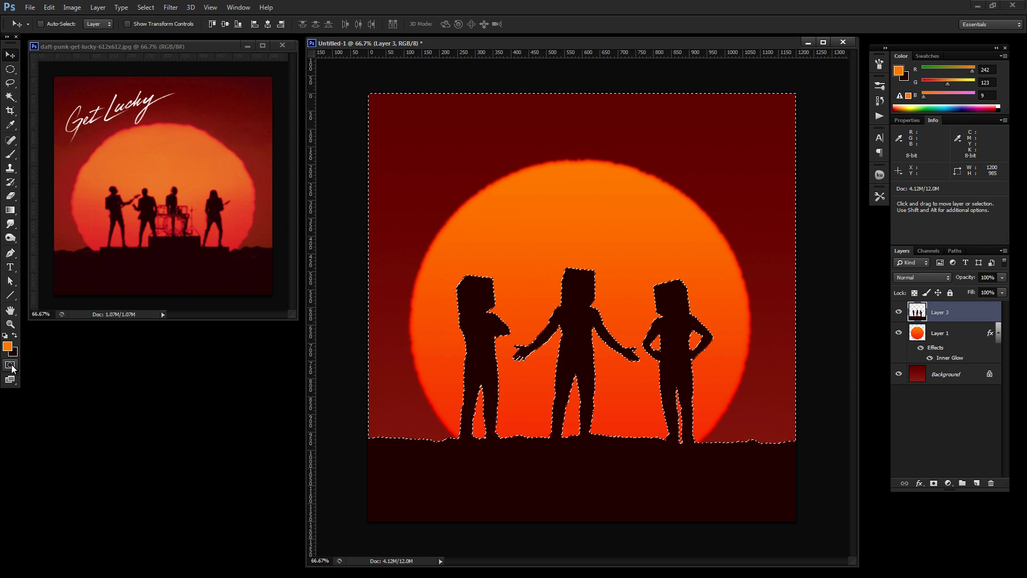
pyautogui.click(146, 7)
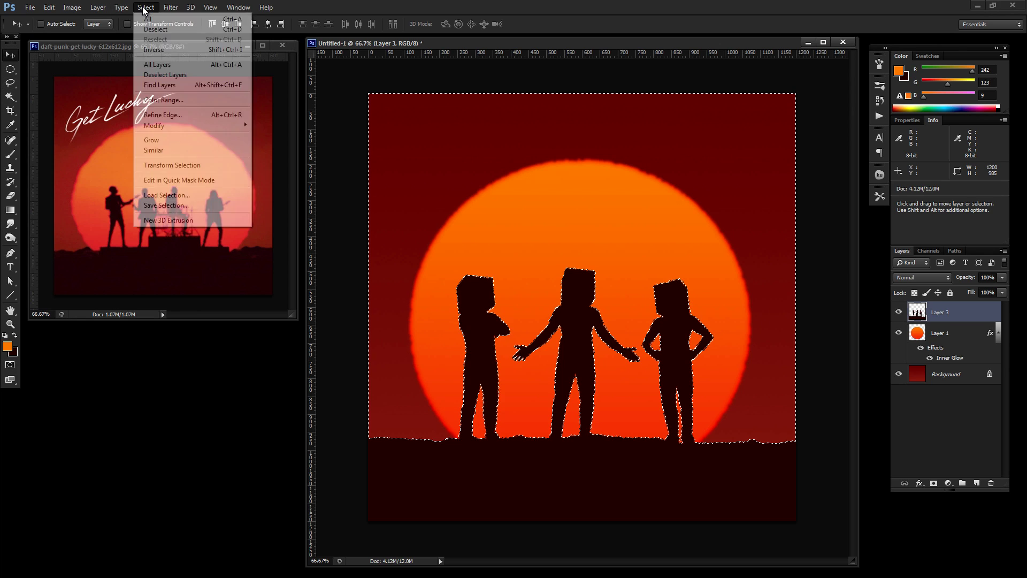
pyautogui.click(149, 30)
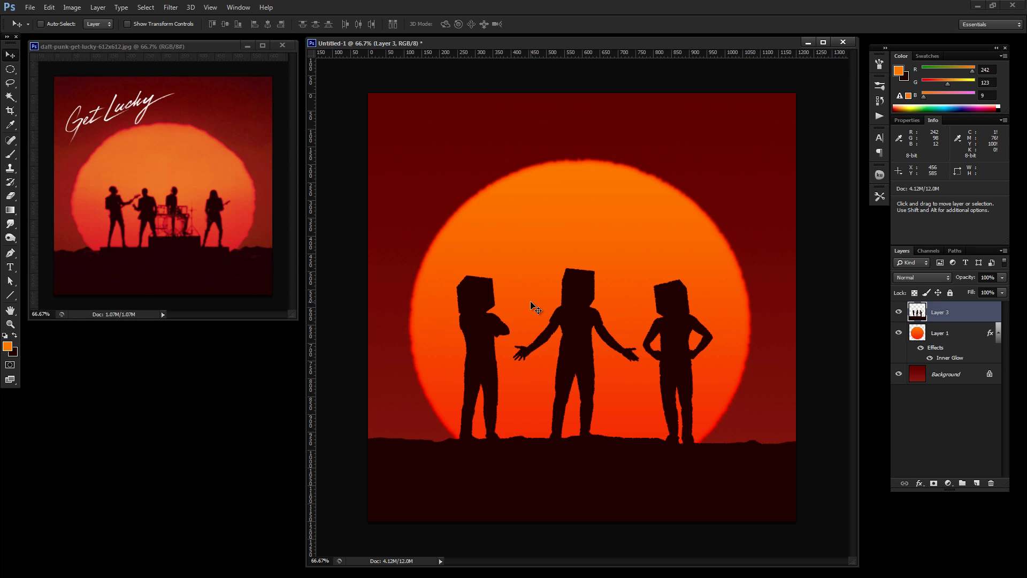
# - Soften the merged figures-and-ground layer with a Gaussian Blur of 2 pixels radius
pyautogui.click(171, 7)
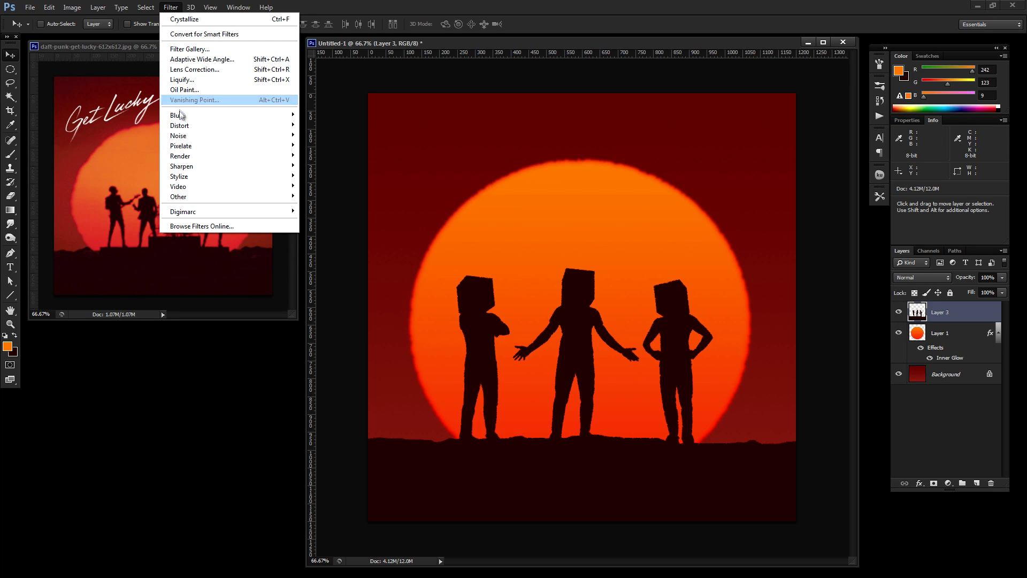
pyautogui.moveTo(180, 117)
pyautogui.click(136, 191)
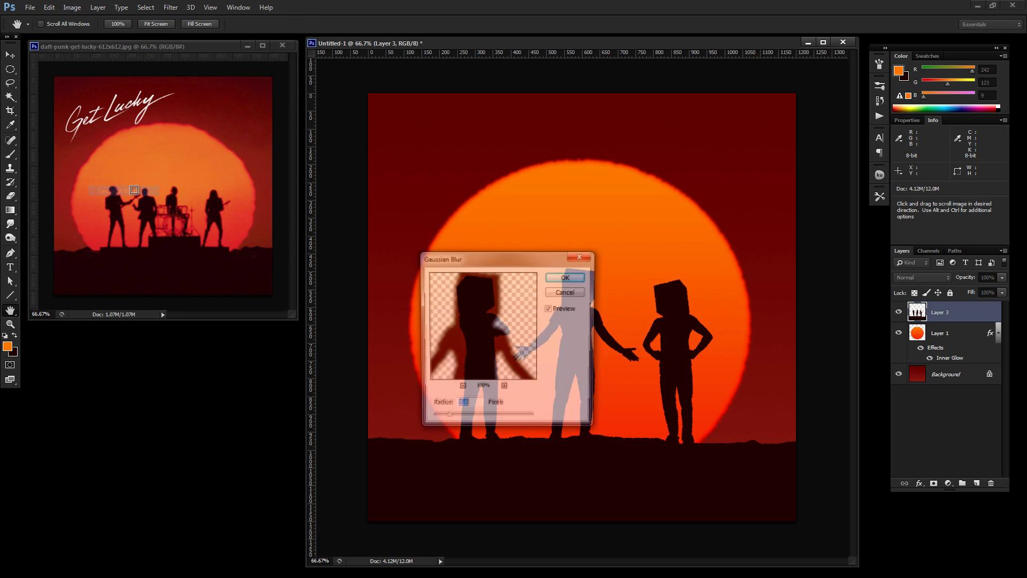
pyautogui.moveTo(528, 263); pyautogui.dragTo(830, 99)
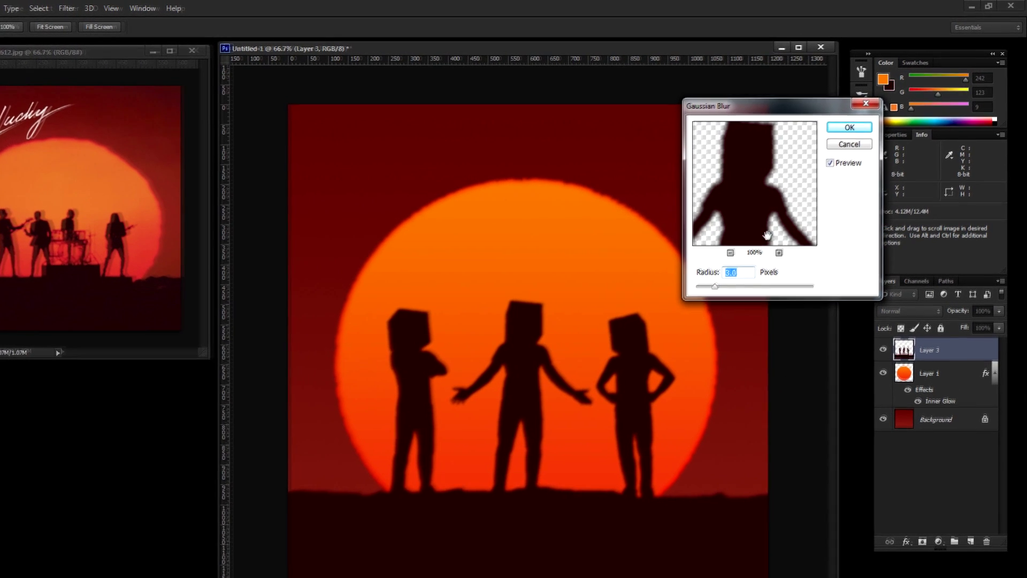
pyautogui.write('2')
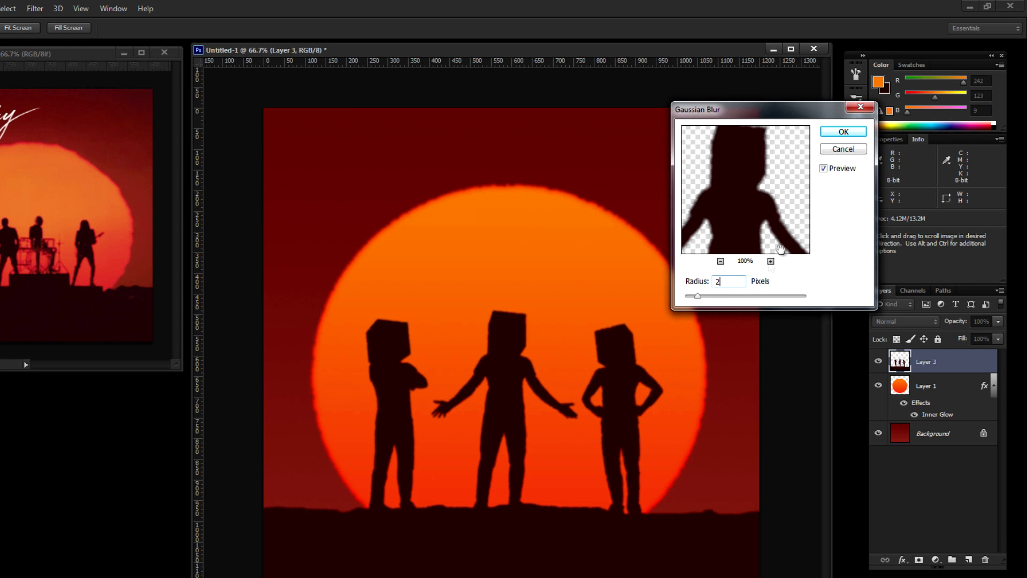
pyautogui.click(834, 136)
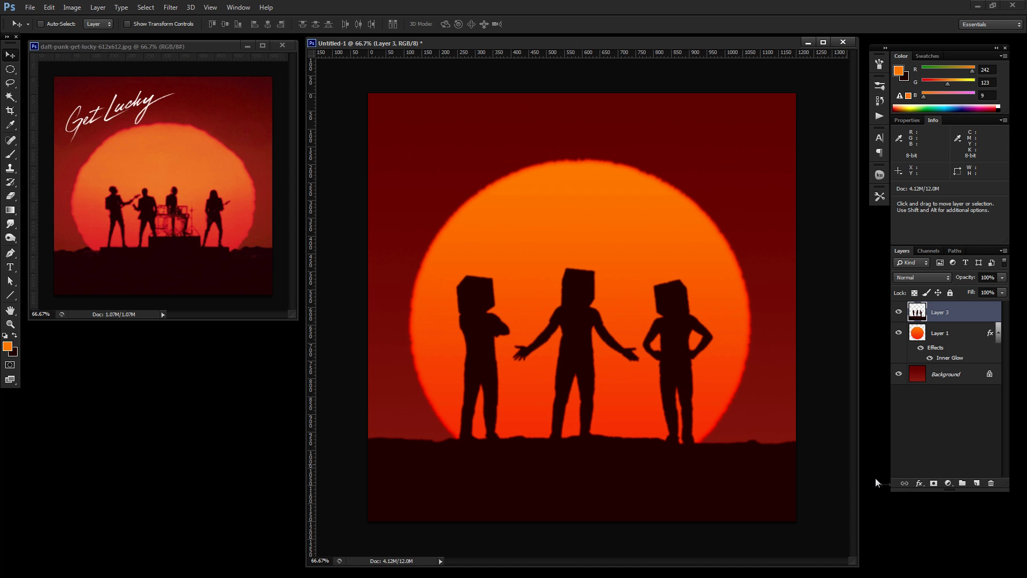
# - Add an Inner Glow style with Overlay blend mode to the silhouettes-and-ground layer
pyautogui.click(919, 485)
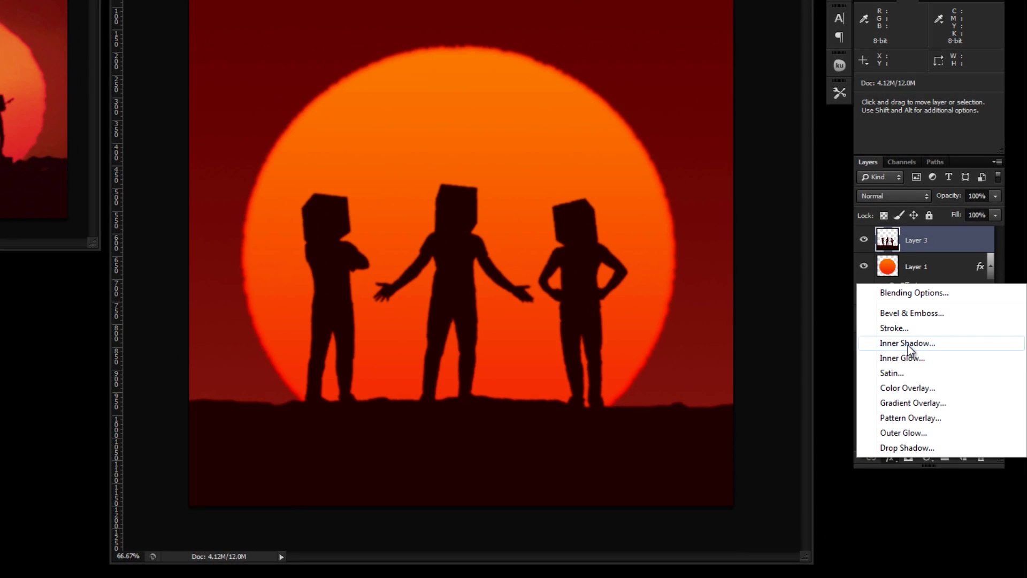
pyautogui.click(907, 358)
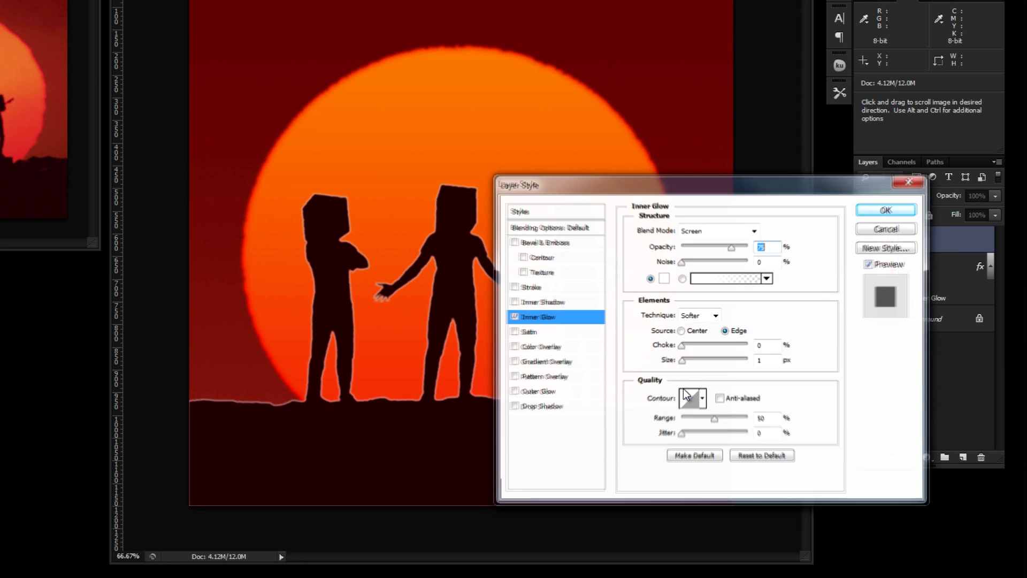
pyautogui.click(727, 232)
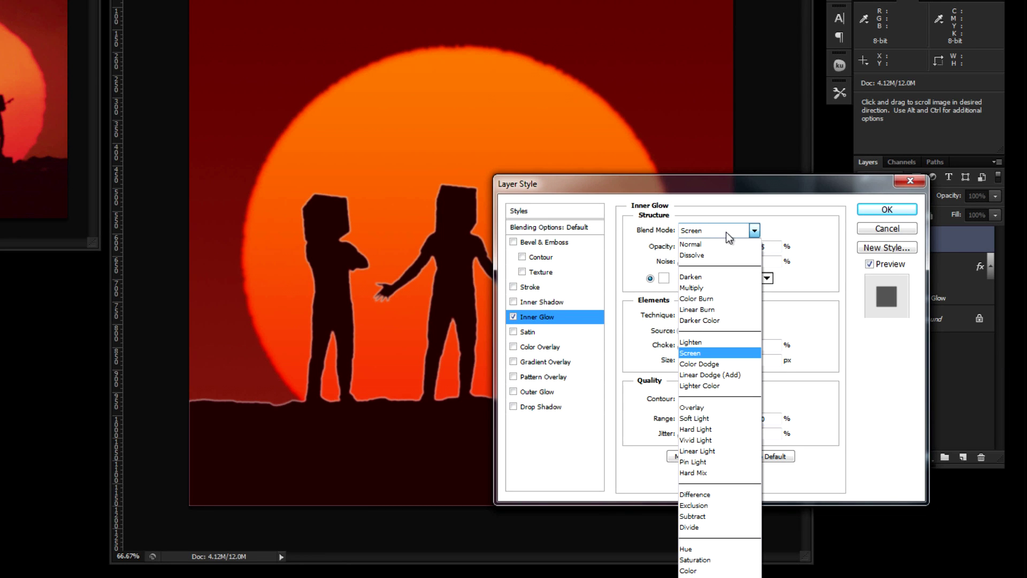
pyautogui.click(683, 407)
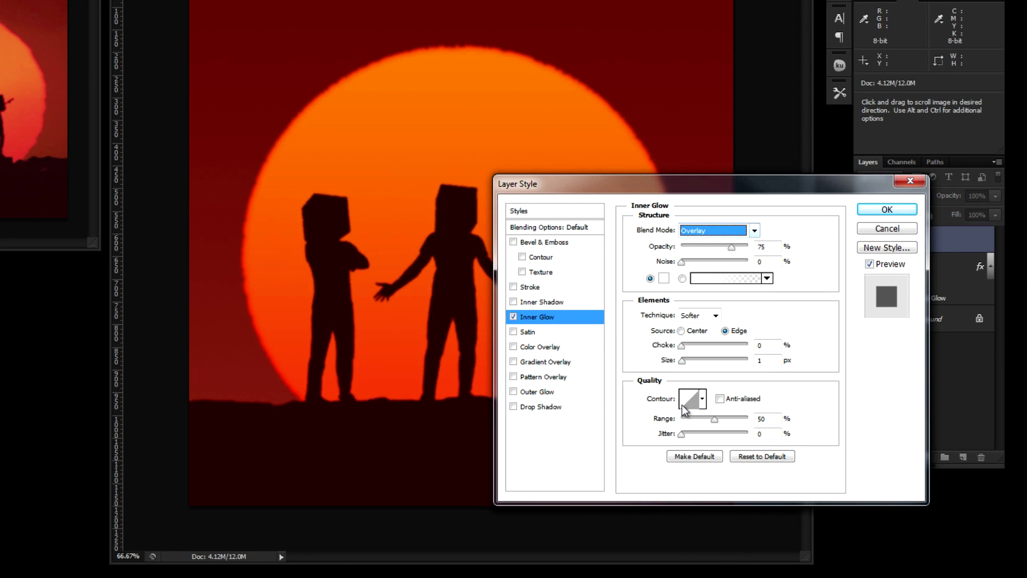
# - Set the silhouettes' inner glow color to #ff2400 and its size to 4 px
pyautogui.click(664, 279)
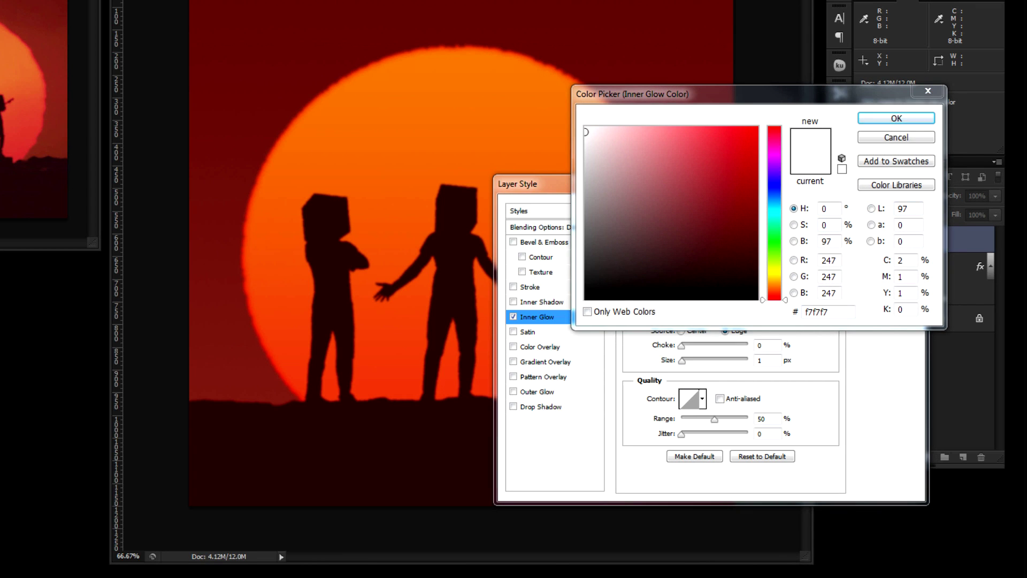
pyautogui.click(826, 311)
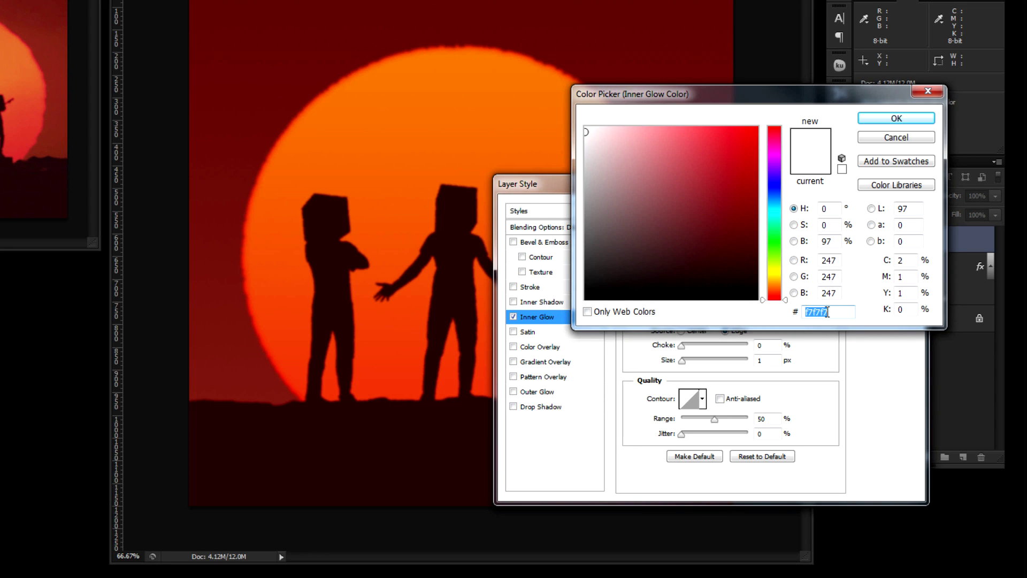
pyautogui.write('ff')
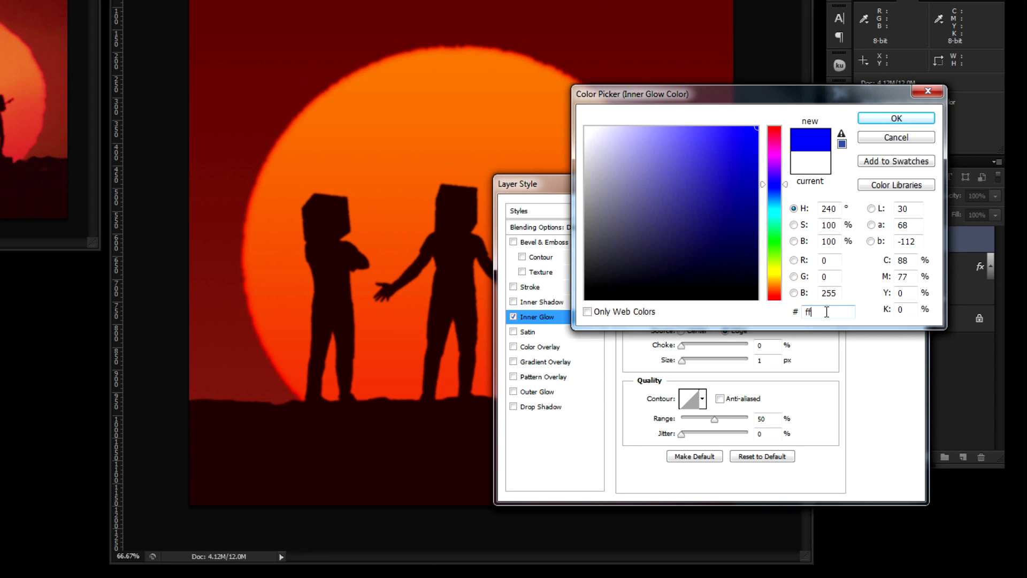
pyautogui.write('2400')
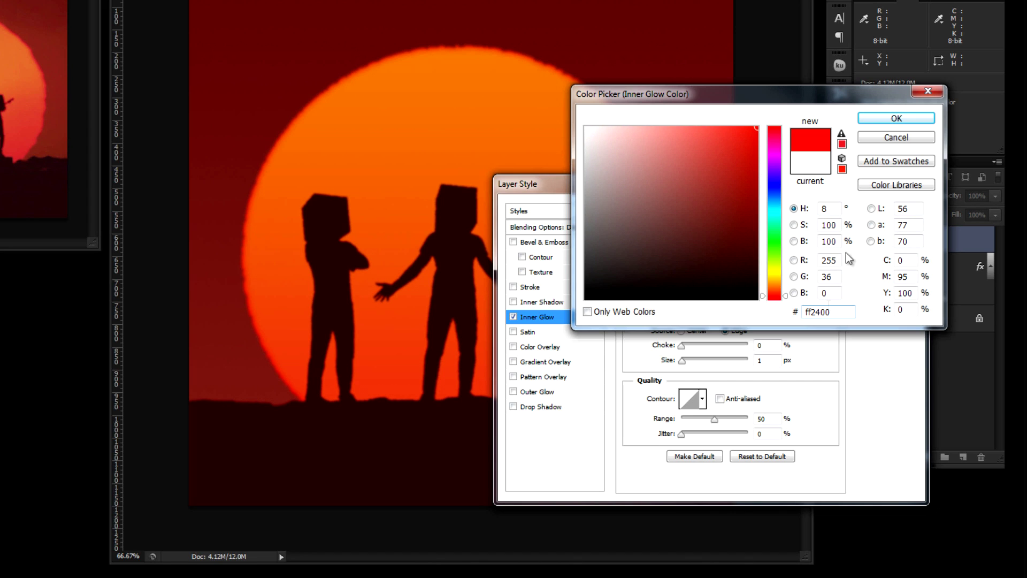
pyautogui.click(897, 118)
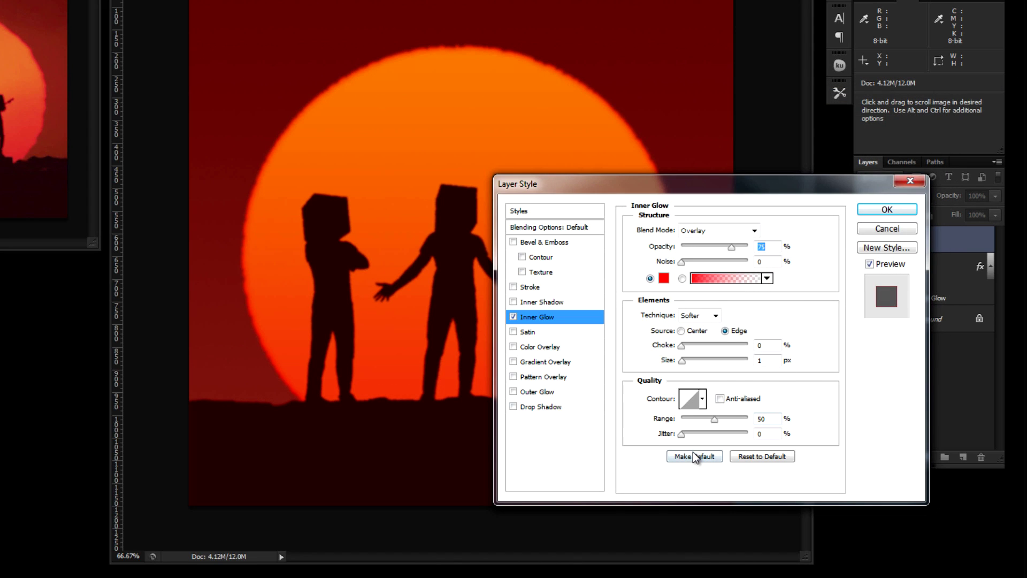
pyautogui.moveTo(684, 364); pyautogui.dragTo(684, 366)
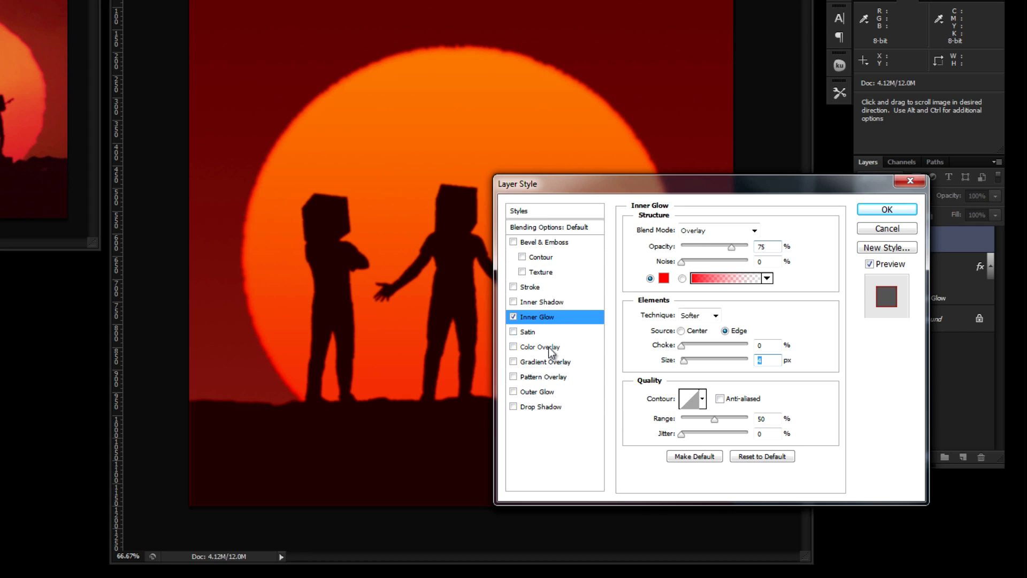
# - Add an Outer Glow style with Overlay blend mode to the same silhouettes layer
pyautogui.click(544, 393)
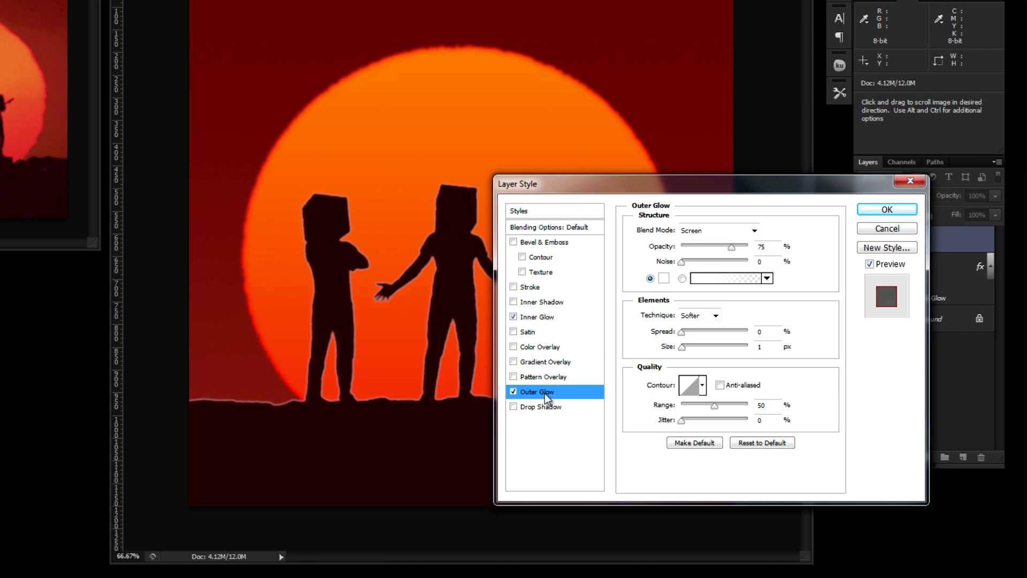
pyautogui.click(739, 235)
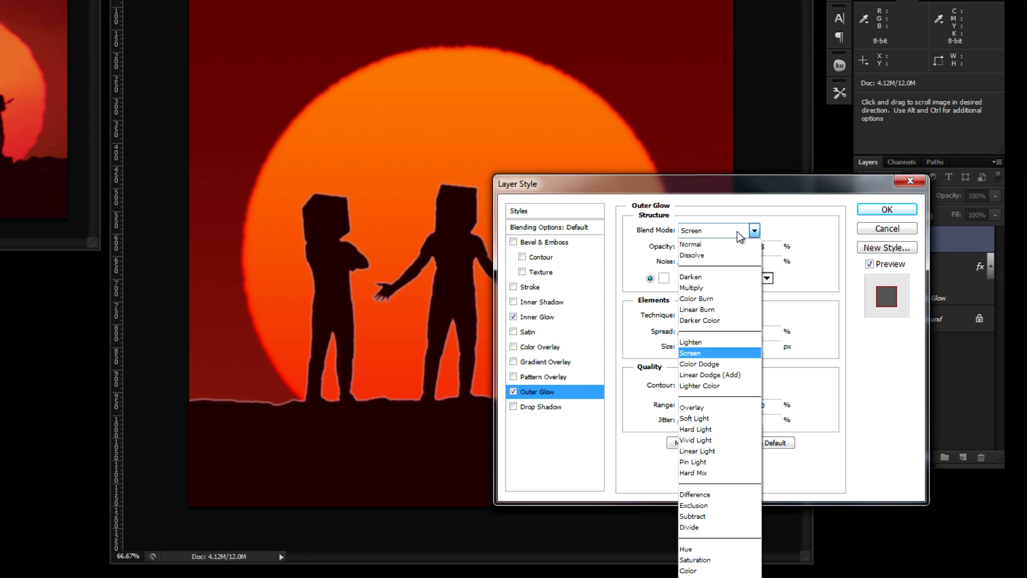
pyautogui.click(709, 340)
pyautogui.click(717, 234)
pyautogui.click(704, 410)
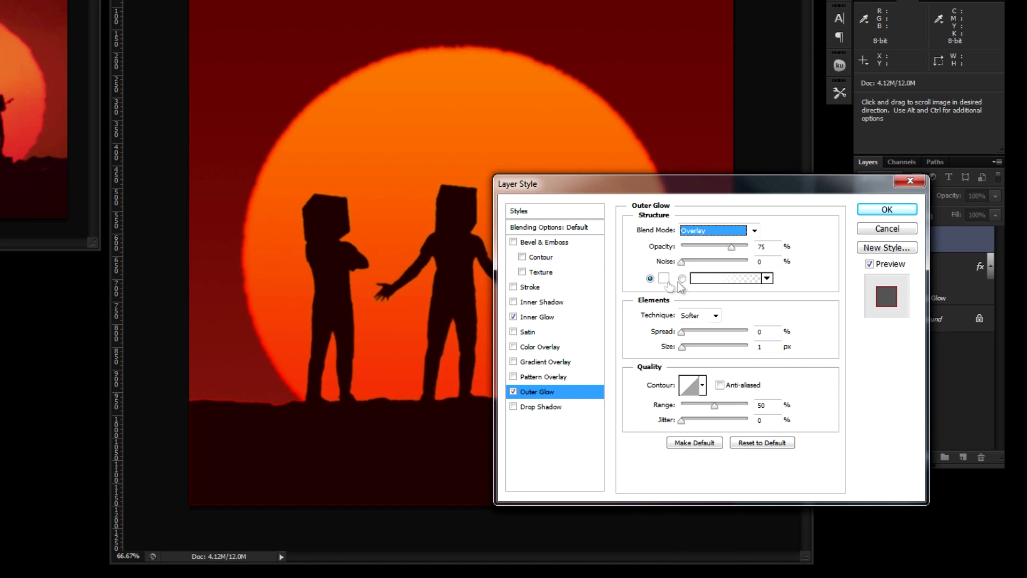
# - Set the outer glow color to #f13f11 and apply the layer styles
pyautogui.click(663, 278)
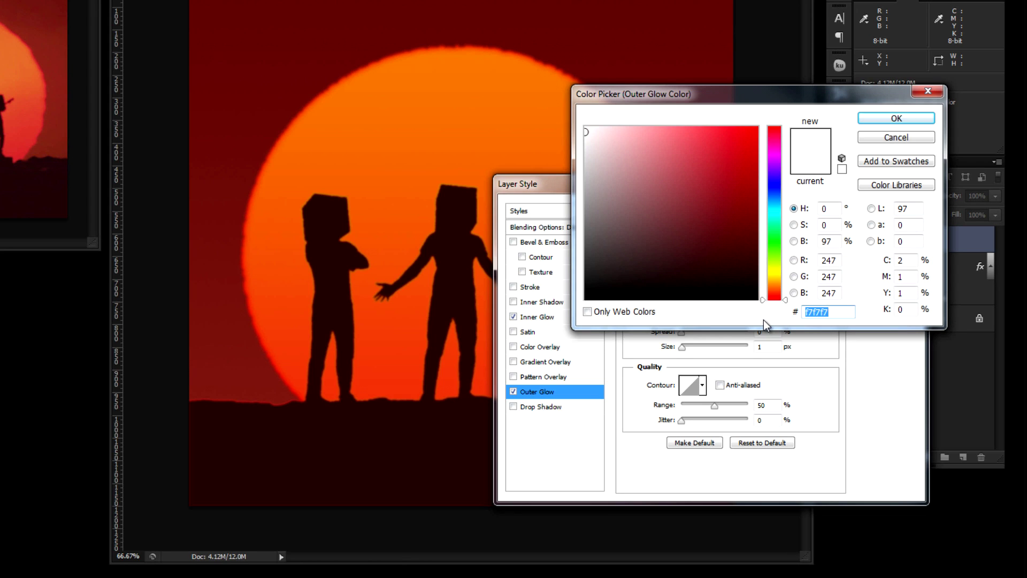
pyautogui.write('f')
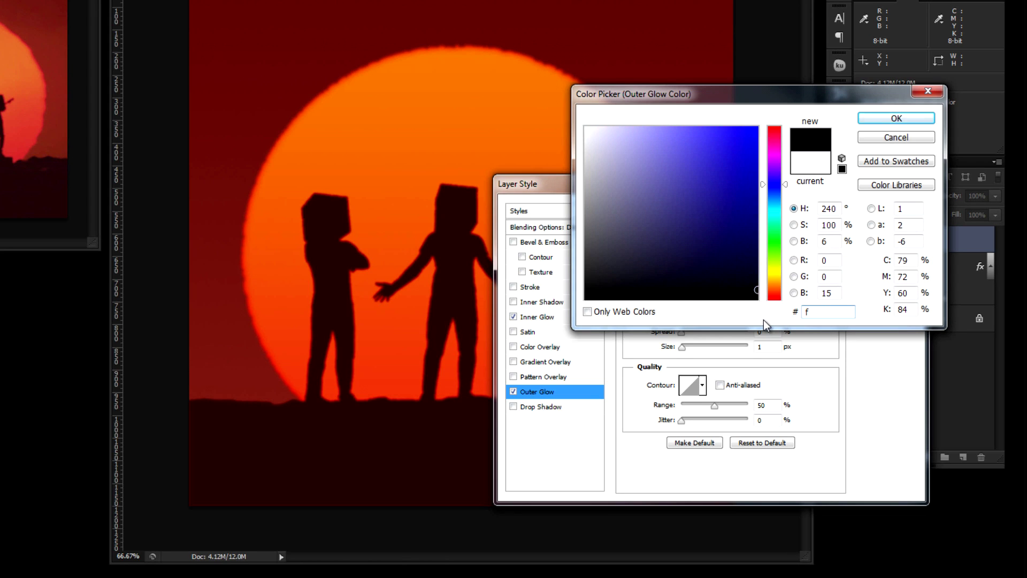
pyautogui.write('13')
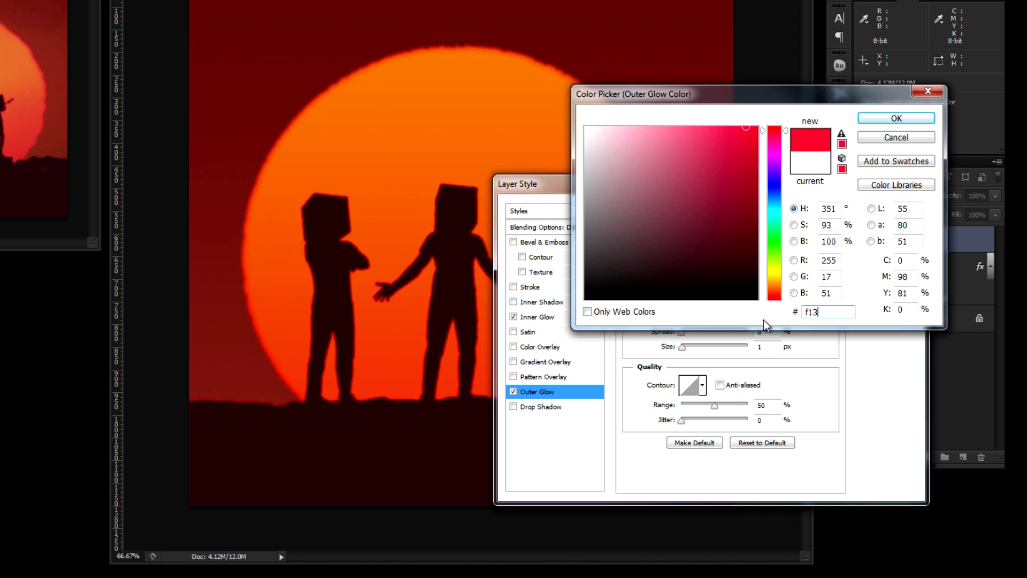
pyautogui.write('f11')
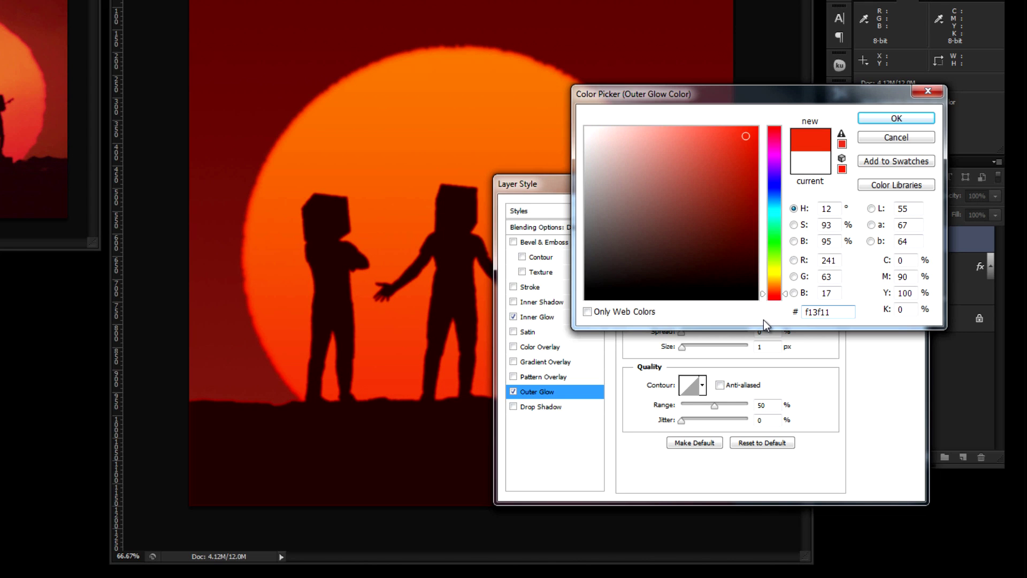
pyautogui.press('Return')
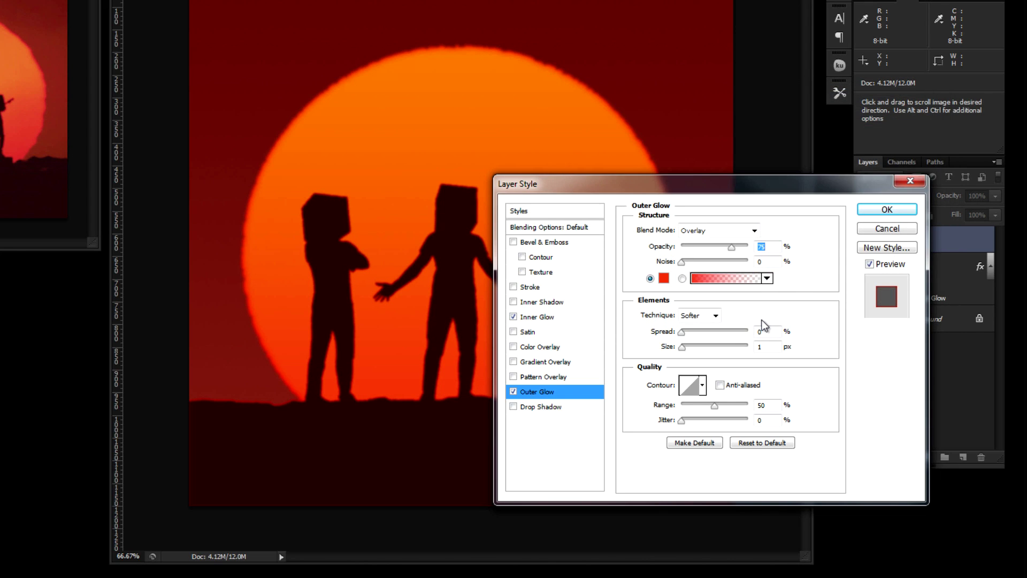
pyautogui.click(887, 209)
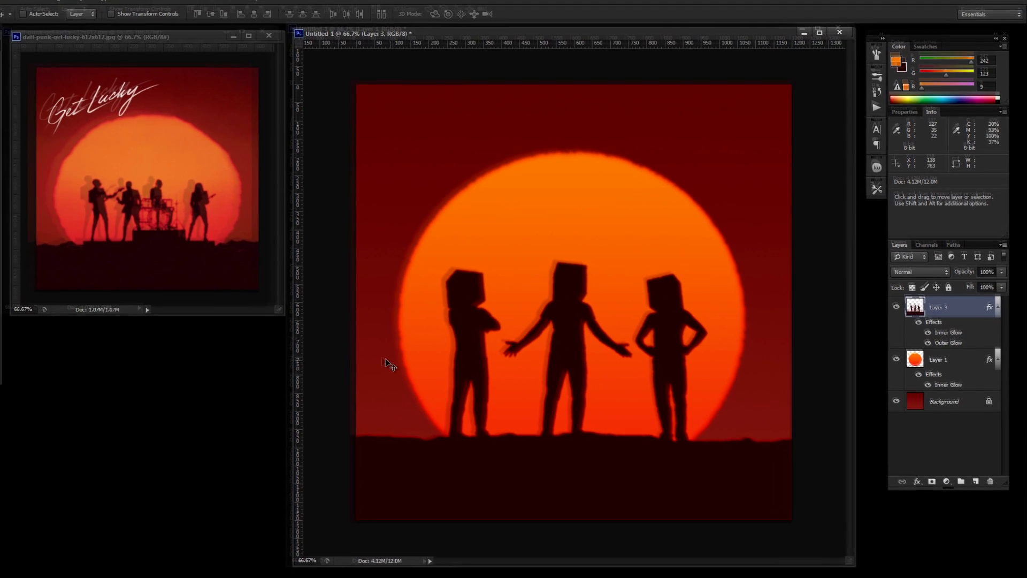
# - Set the foreground color to white (#ffffff)
pyautogui.click(10, 324)
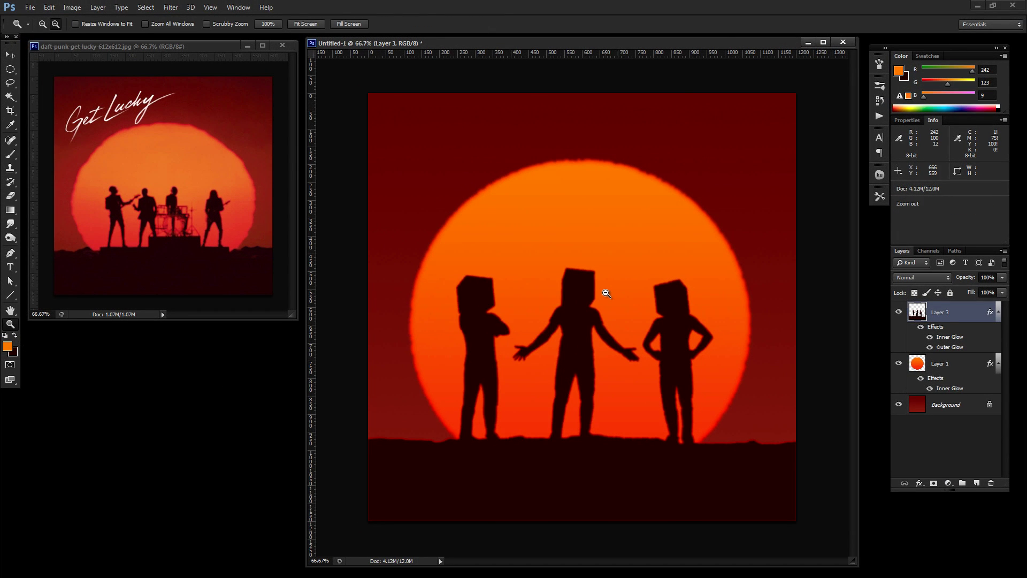
pyautogui.keyDown('alt'); pyautogui.click(606, 293); pyautogui.keyUp('alt')
pyautogui.keyDown('alt'); pyautogui.click(607, 293); pyautogui.keyUp('alt')
pyautogui.moveTo(853, 564); pyautogui.dragTo(613, 298)
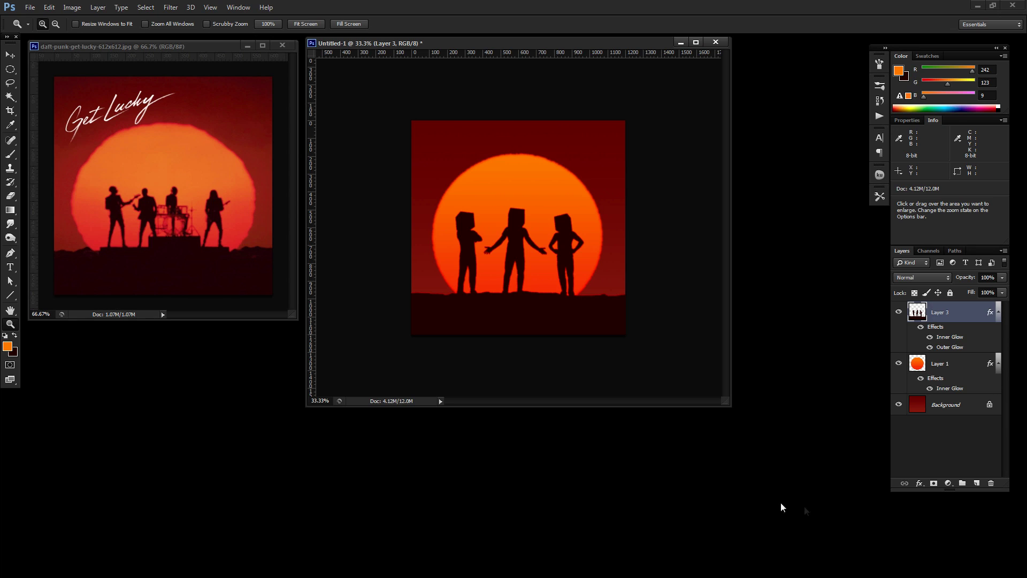
pyautogui.moveTo(728, 406); pyautogui.dragTo(822, 531)
pyautogui.click(519, 274)
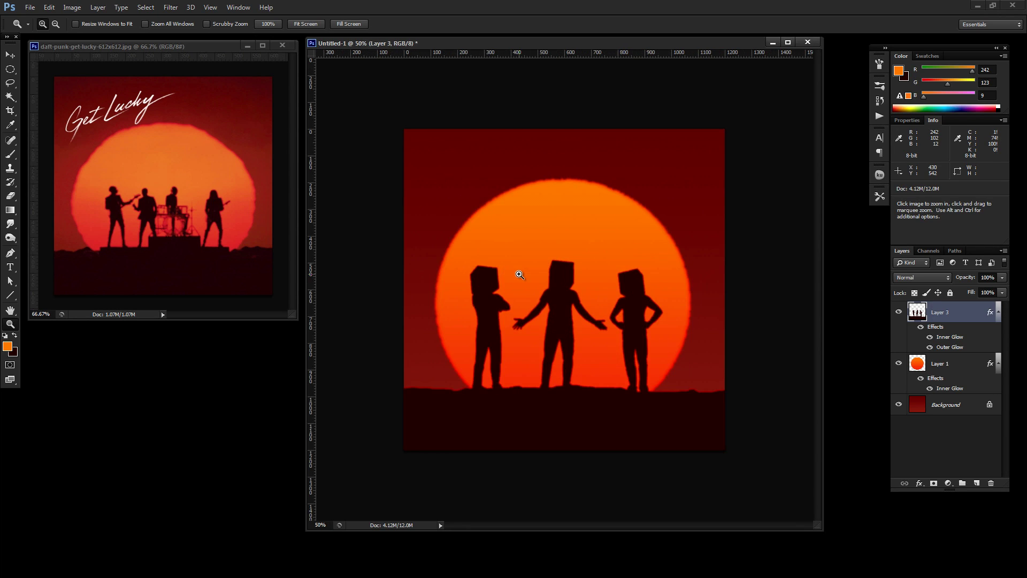
pyautogui.click(7, 346)
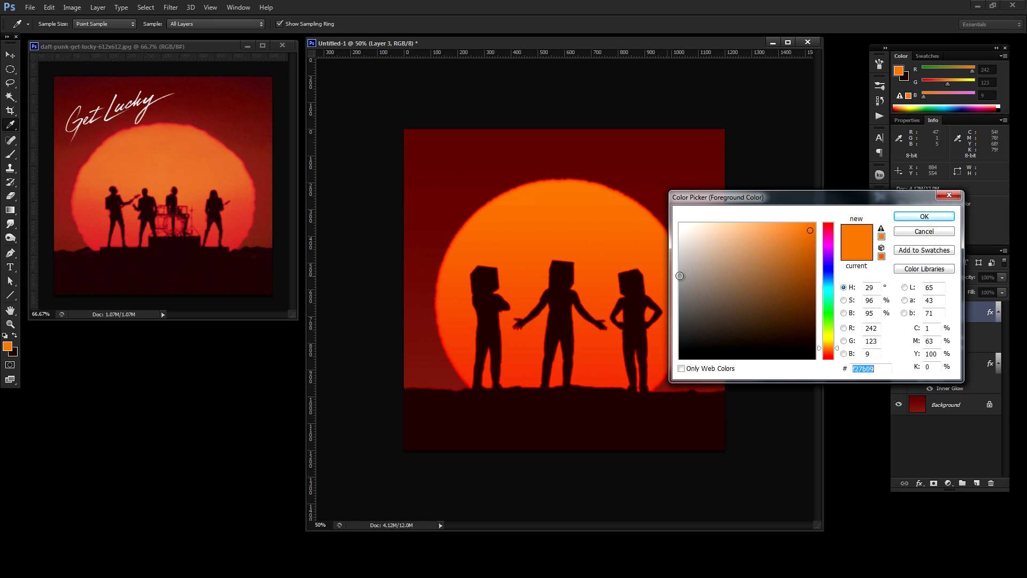
pyautogui.moveTo(699, 236); pyautogui.dragTo(680, 223)
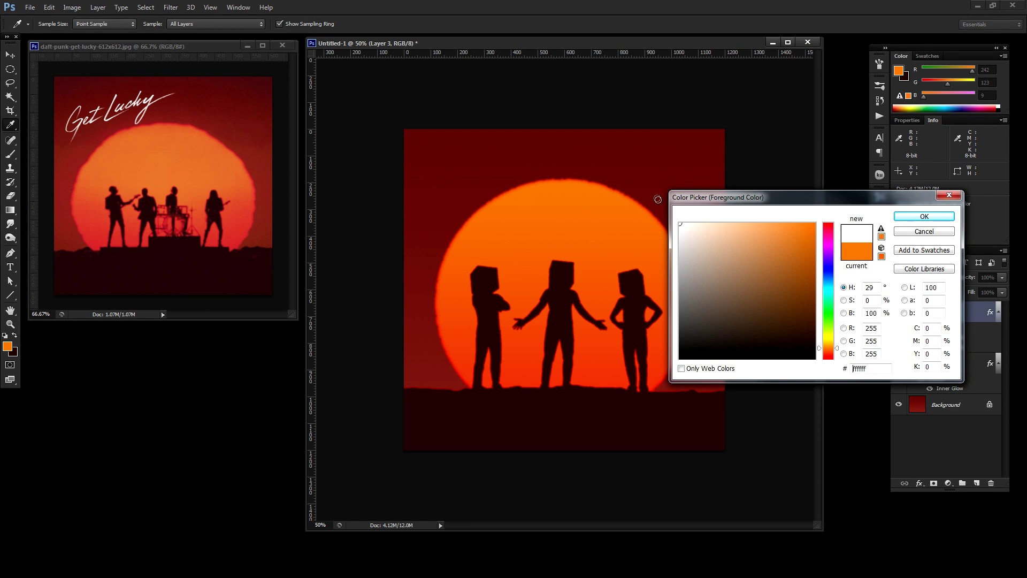
pyautogui.click(941, 217)
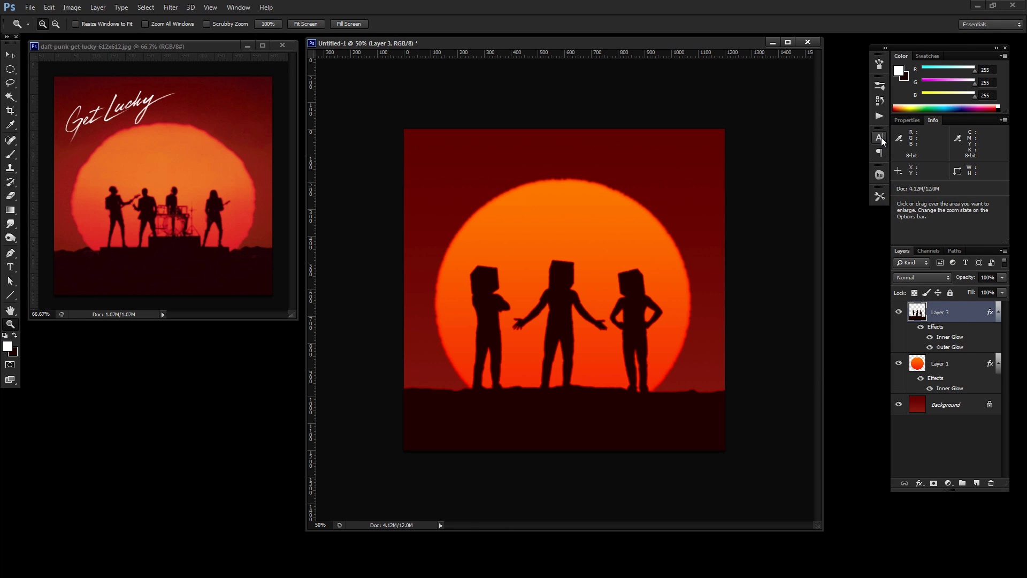
# - Paste the title text "Buckets of lava!" in 72 pt Streetbrush near the artwork's upper left
pyautogui.click(11, 266)
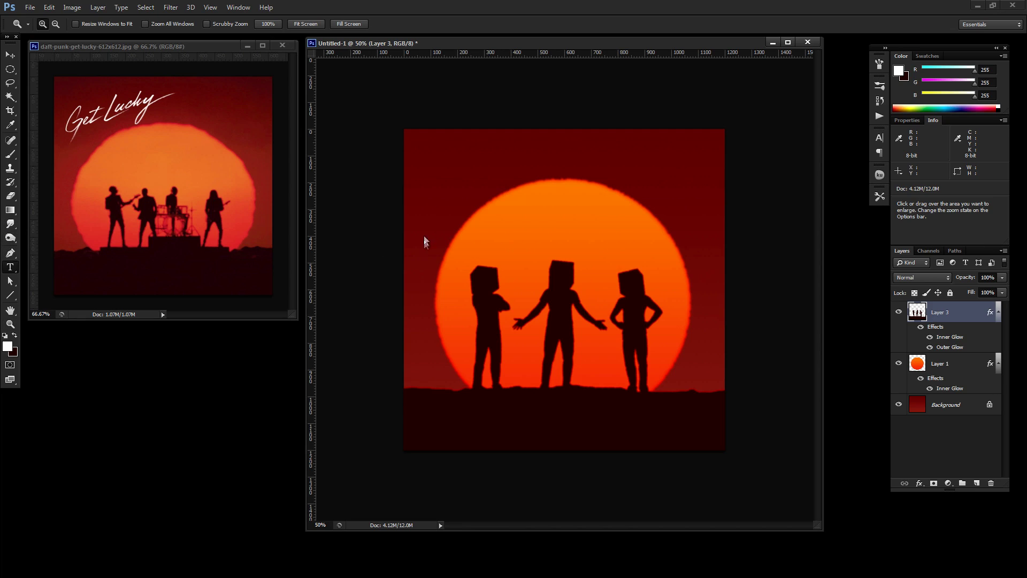
pyautogui.click(426, 208)
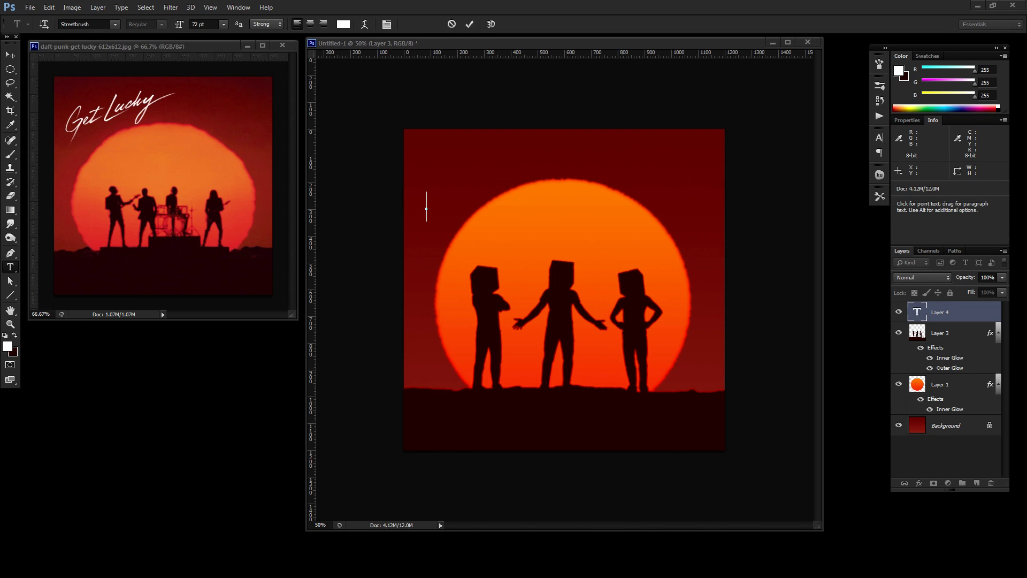
pyautogui.hotkey('ctrl', 'c')
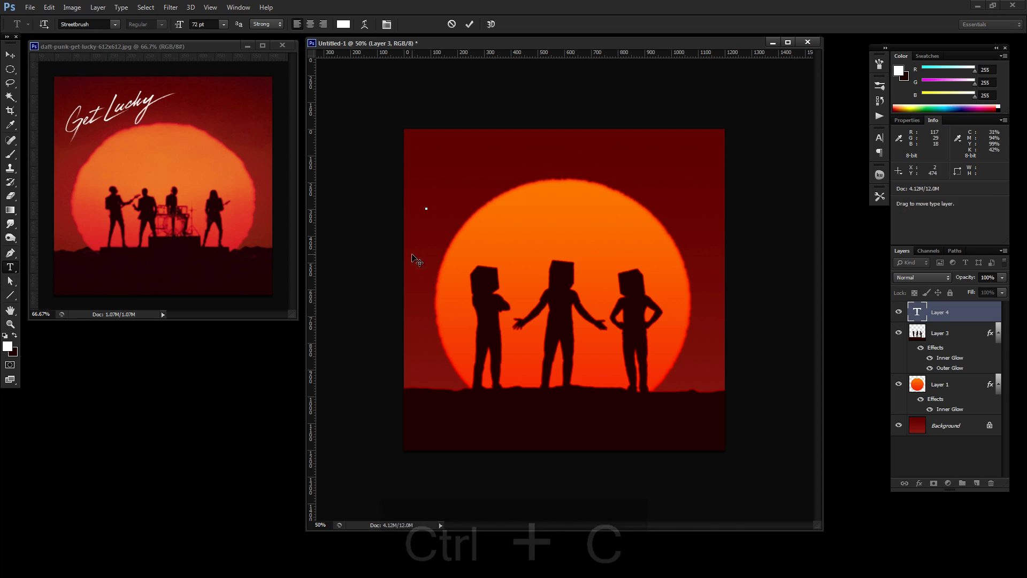
pyautogui.hotkey('ctrl', 'v')
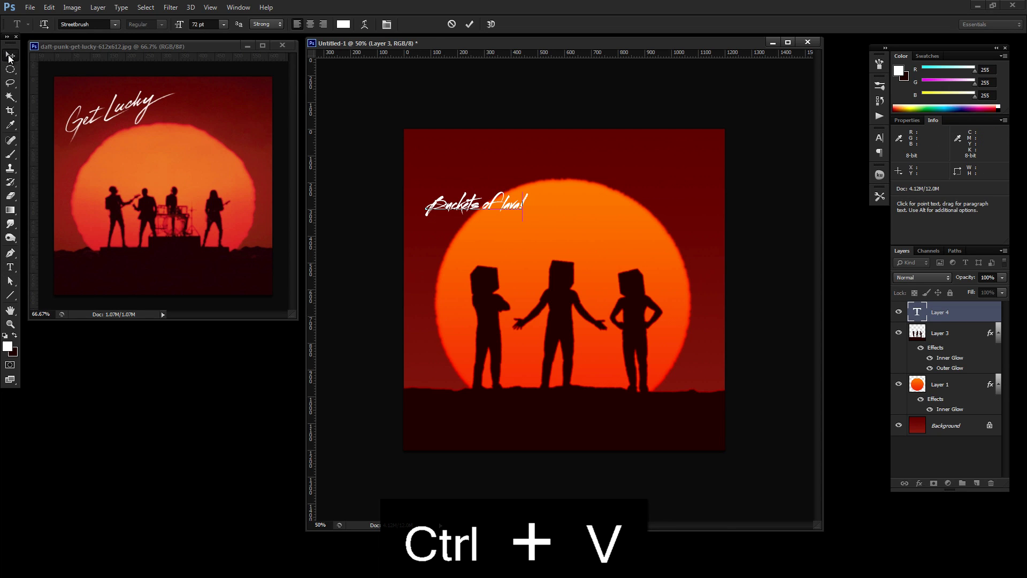
pyautogui.click(9, 56)
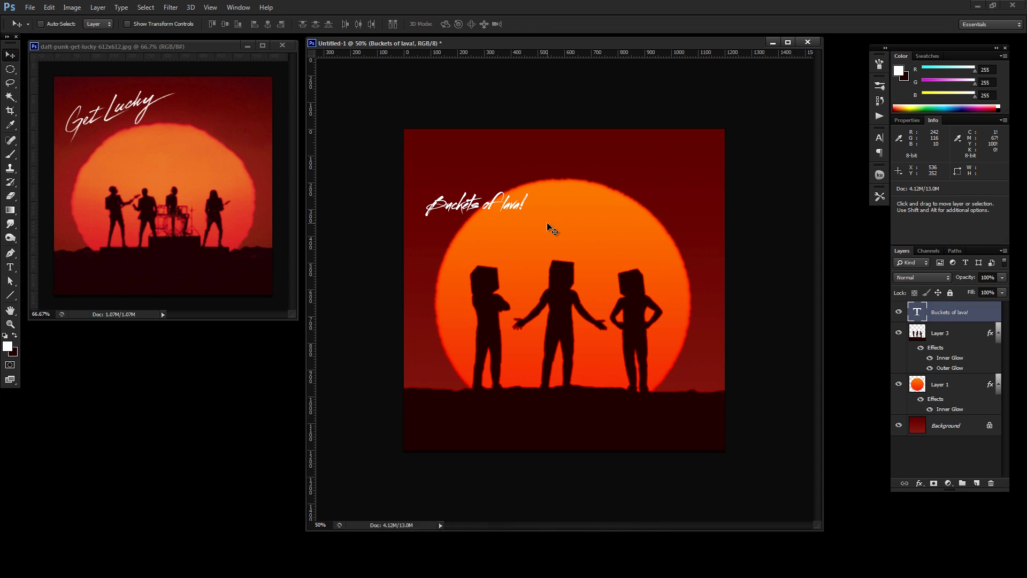
# - Scale the "Buckets of lava!" title to about 127%, rotate it about -19.5° and position it in the upper-left sky
pyautogui.hotkey('ctrl', 't')
pyautogui.moveTo(537, 199); pyautogui.dragTo(527, 163)
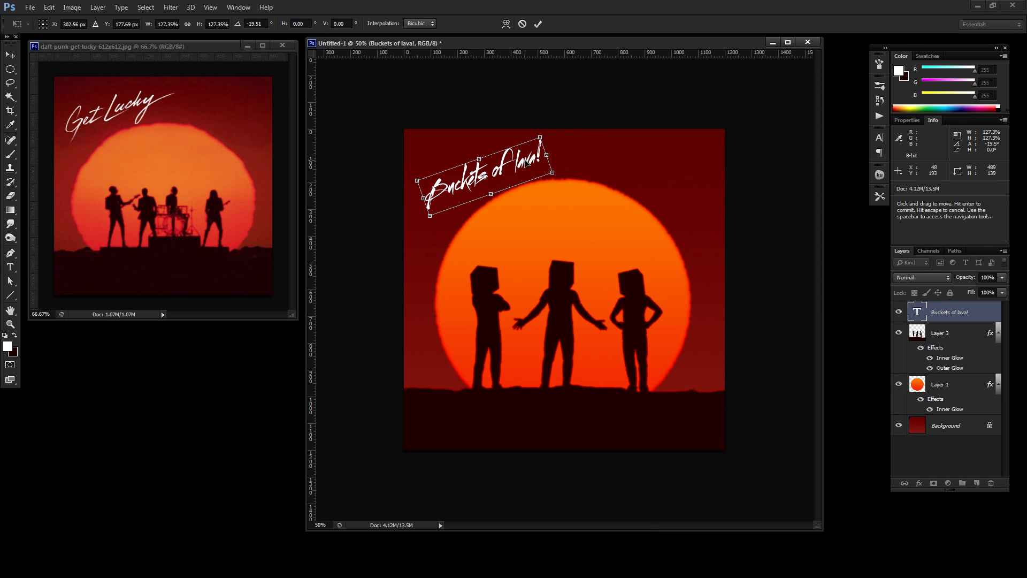
pyautogui.press('Return')
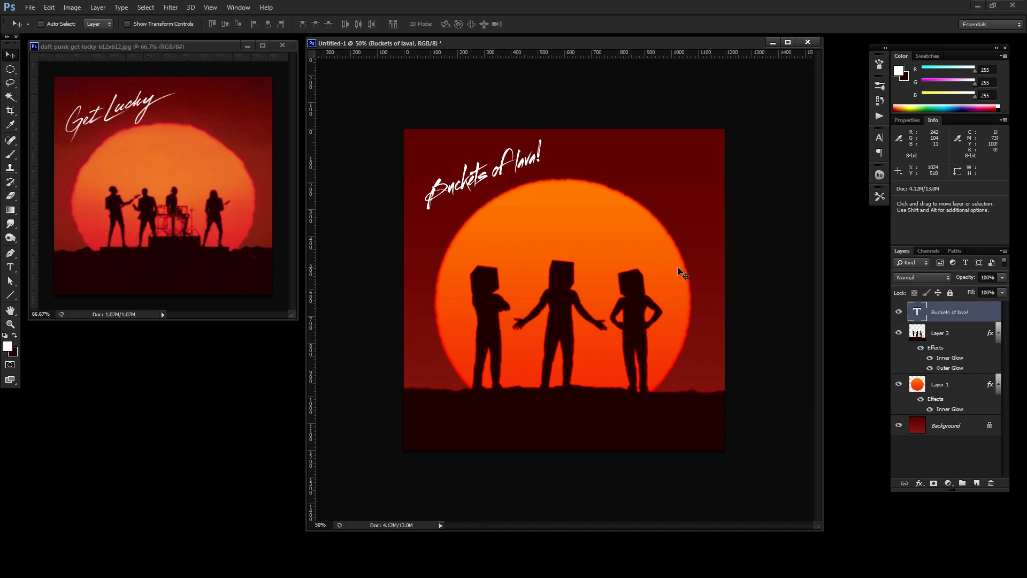
# - Add a Drop Shadow to the title text, using the dark color #2f0105 sampled from the middle silhouette
pyautogui.click(919, 483)
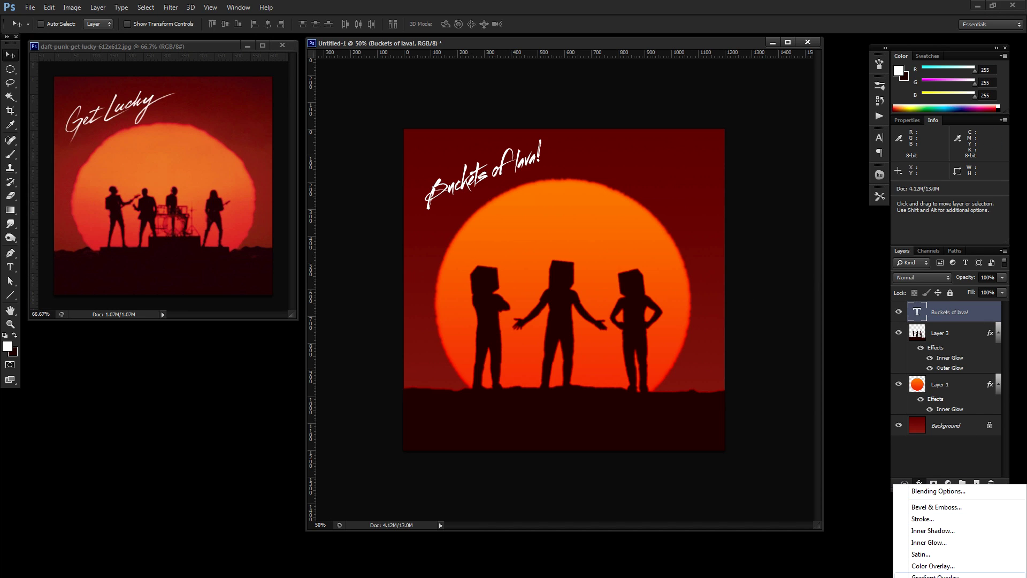
pyautogui.click(930, 577)
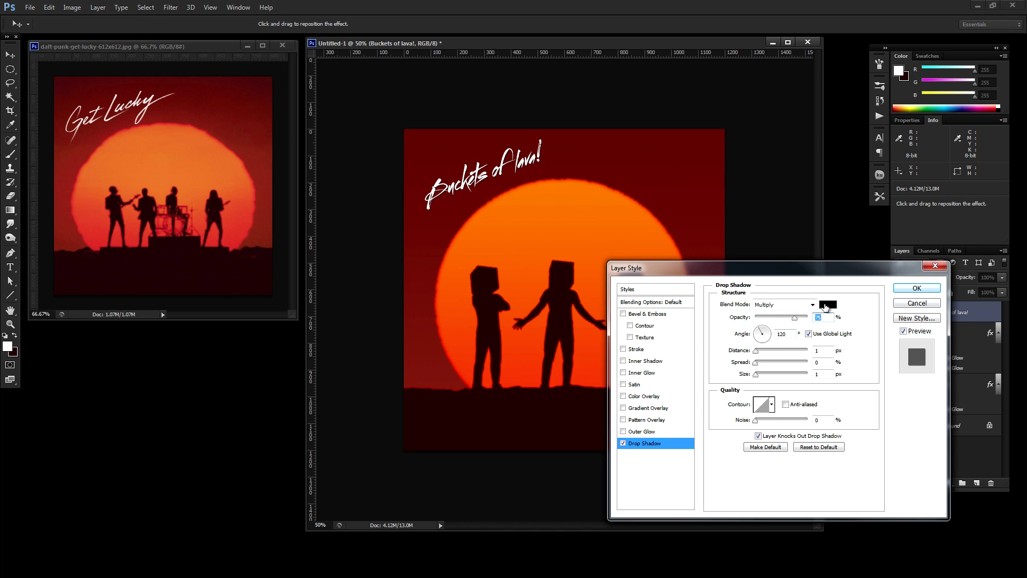
pyautogui.click(827, 304)
pyautogui.click(567, 301)
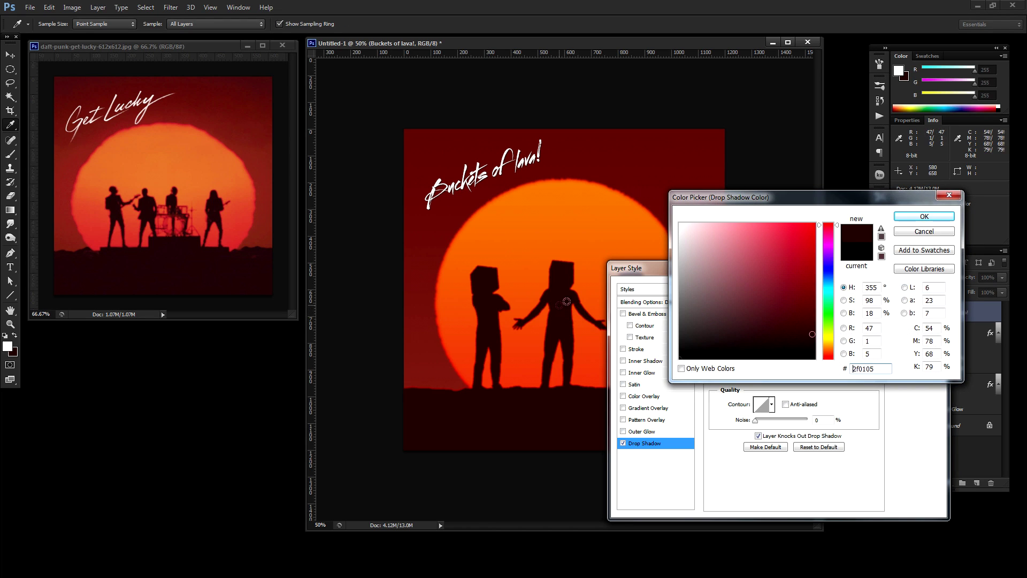
pyautogui.click(924, 216)
pyautogui.click(912, 292)
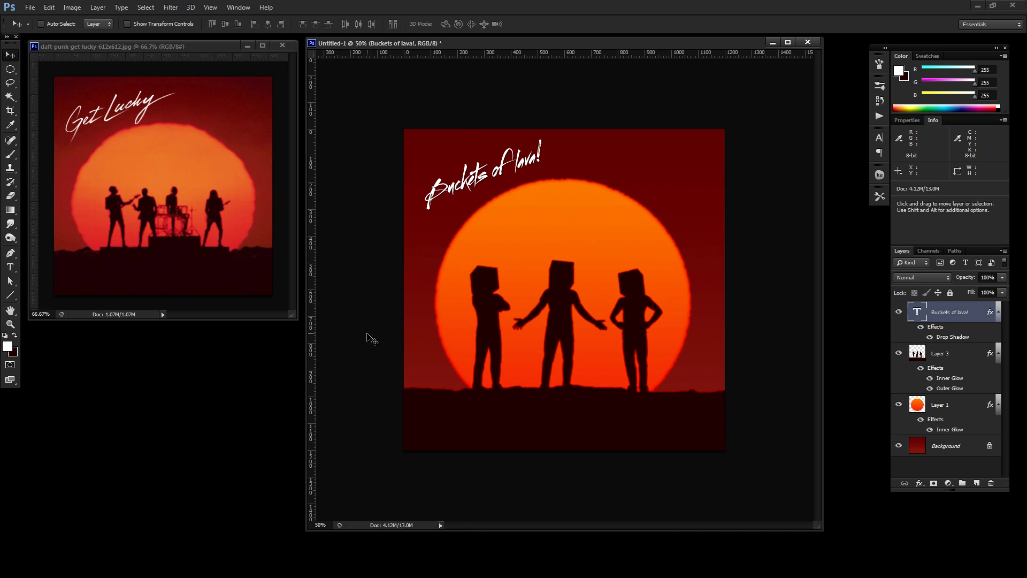
pyautogui.click(10, 323)
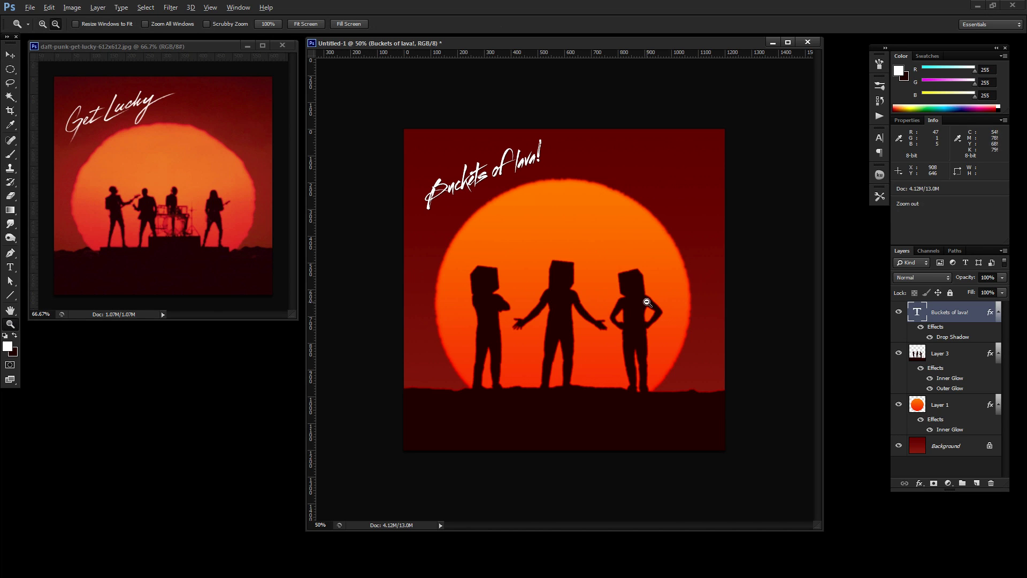
pyautogui.keyDown('alt'); pyautogui.click(646, 300); pyautogui.keyUp('alt')
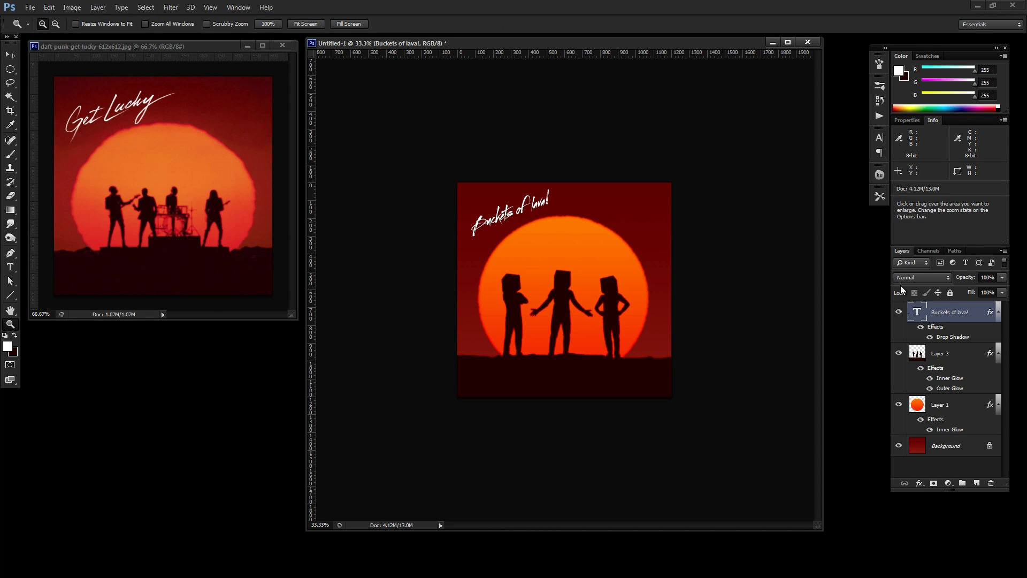